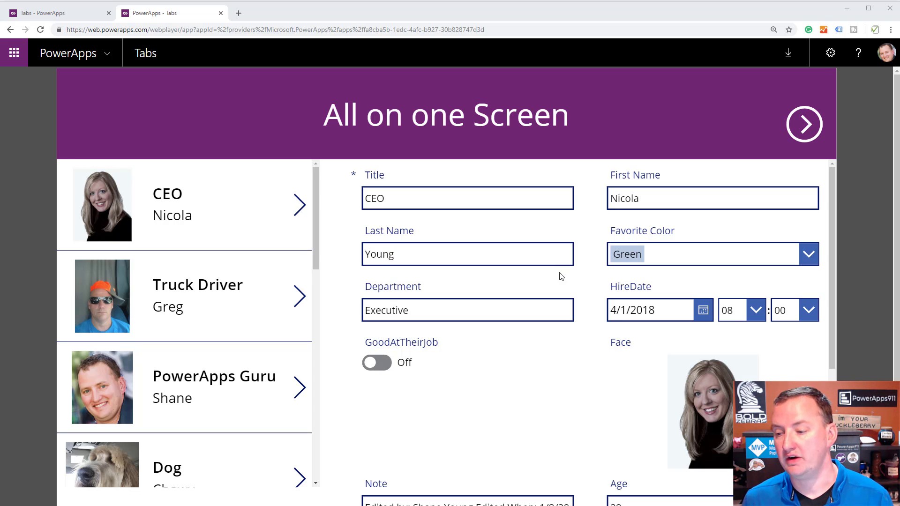
Examine the CEO record's form on the All on one Screen page, from the Title field down to the attachments.
scroll(582, 282, down, 5)
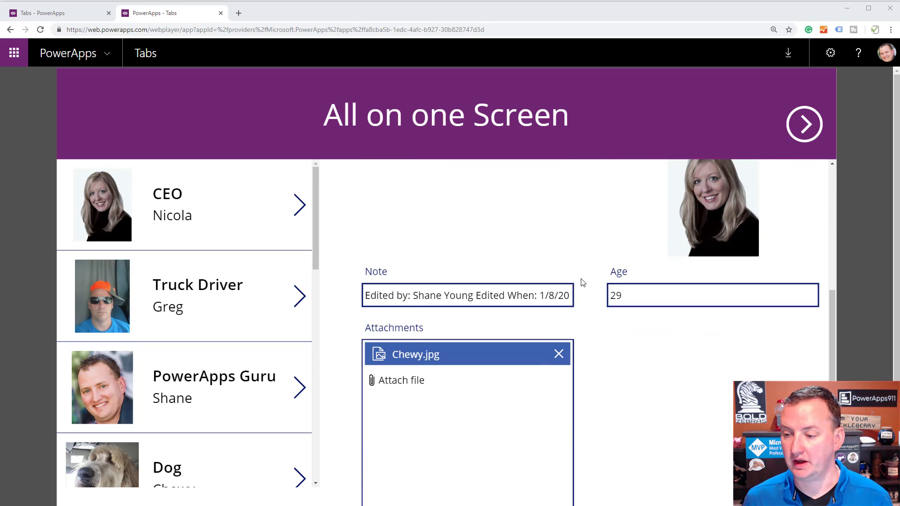
scroll(582, 282, down, 1)
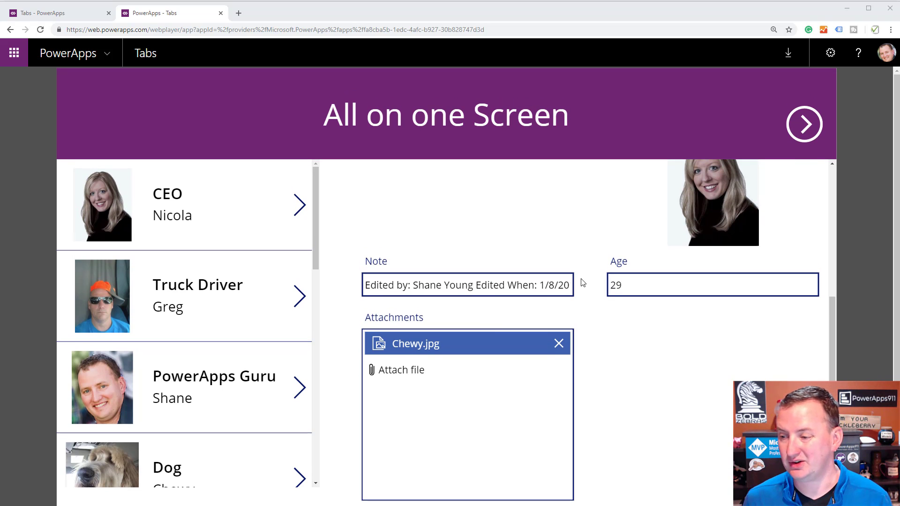
scroll(603, 233, up, 5)
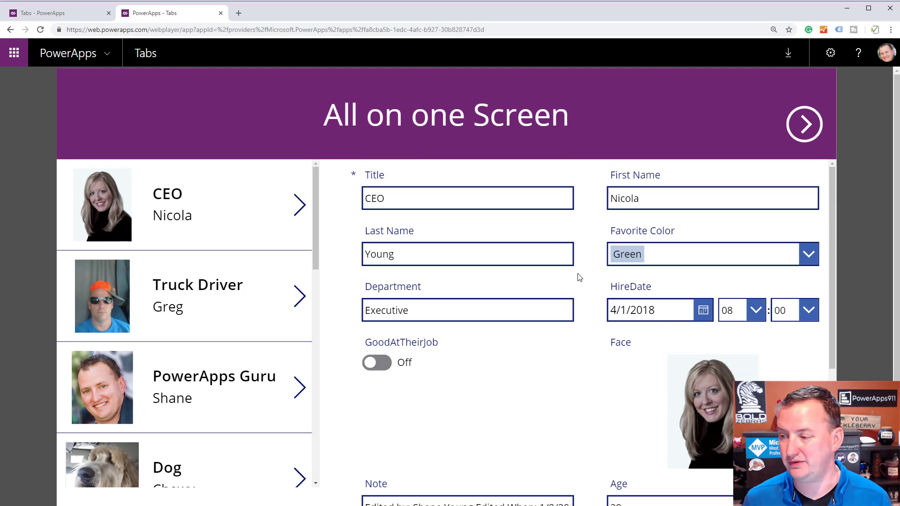
scroll(483, 324, down, 3)
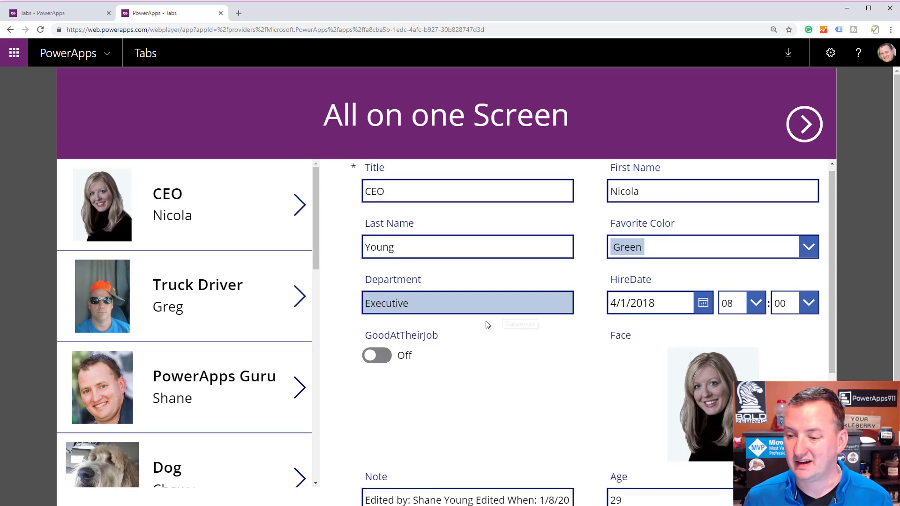
scroll(547, 310, up, 3)
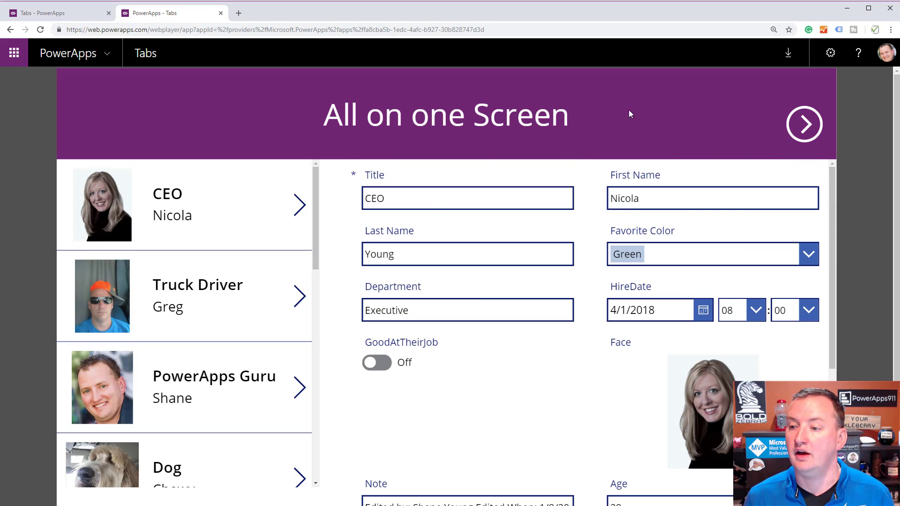
View the Dog record's Info, Job and Notes tabs on the Tabs - One Save screen.
click(803, 124)
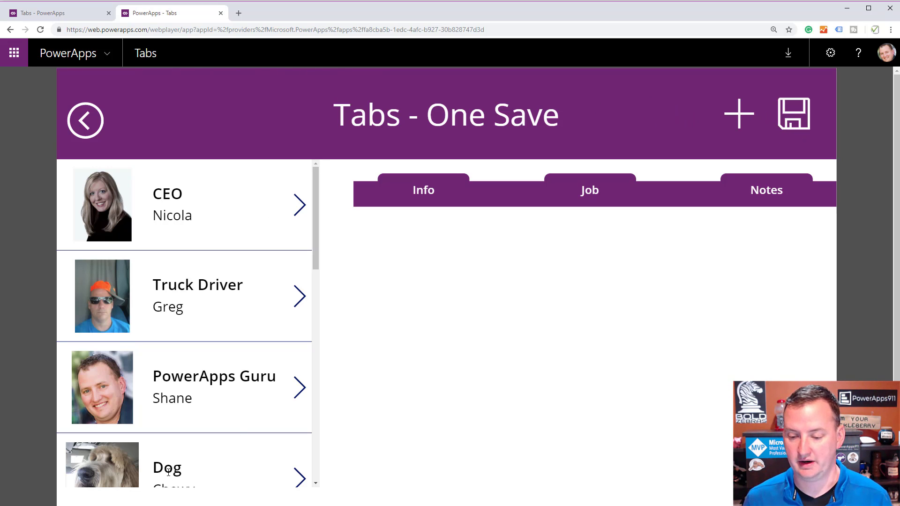
click(306, 478)
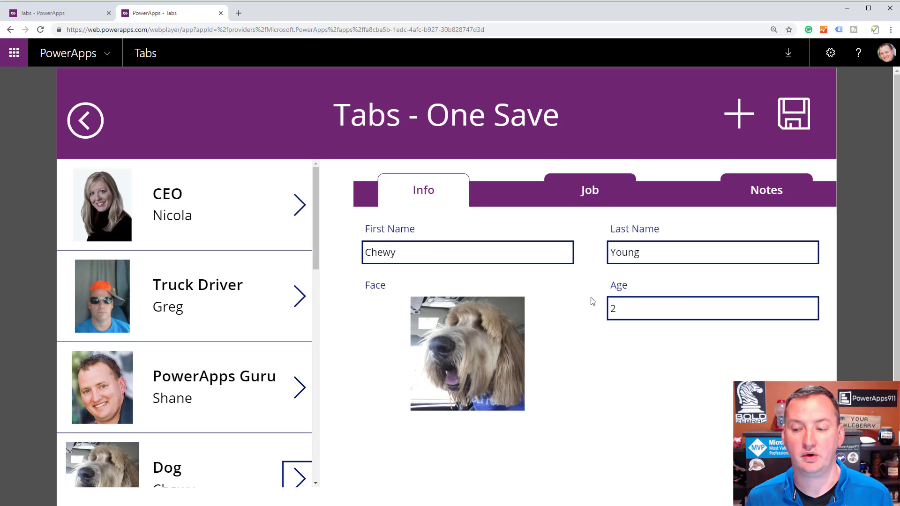
click(607, 196)
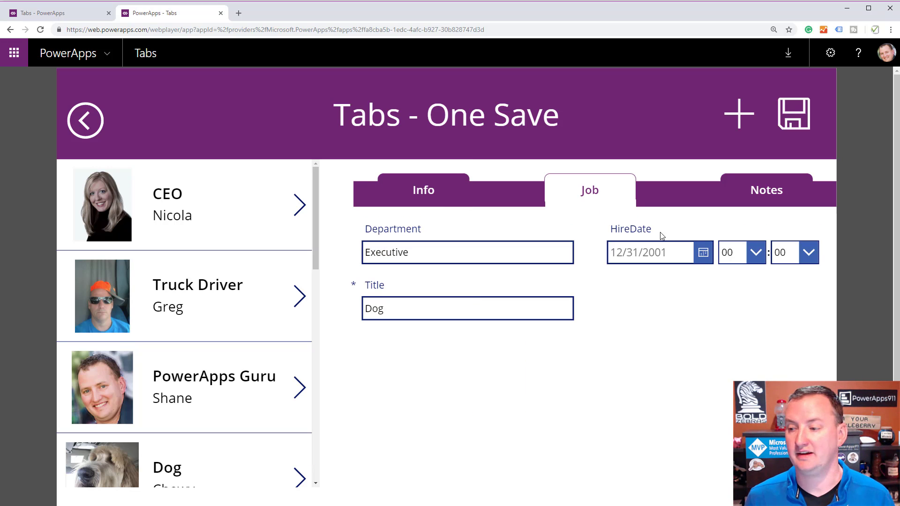
click(745, 190)
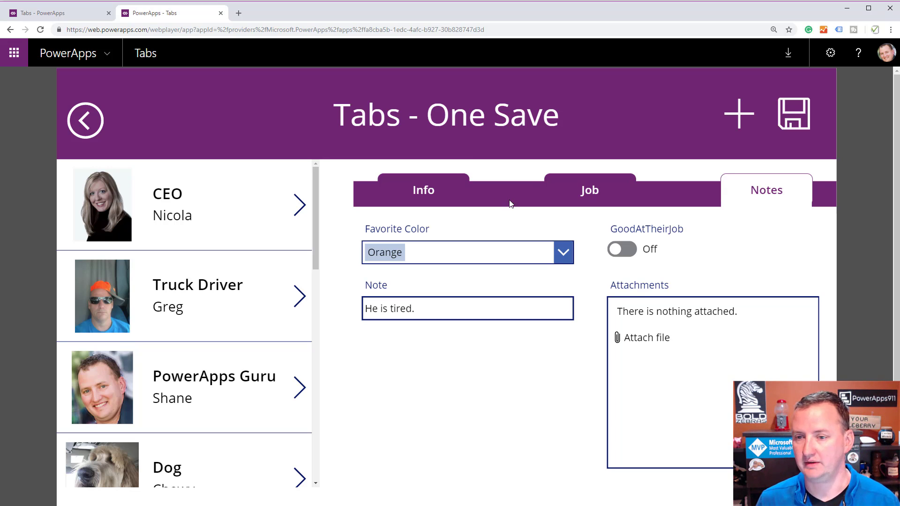
Switch to the app's PowerApps Studio editor and inspect the formulas of Screen1's gallery, form and navigation arrow.
click(89, 16)
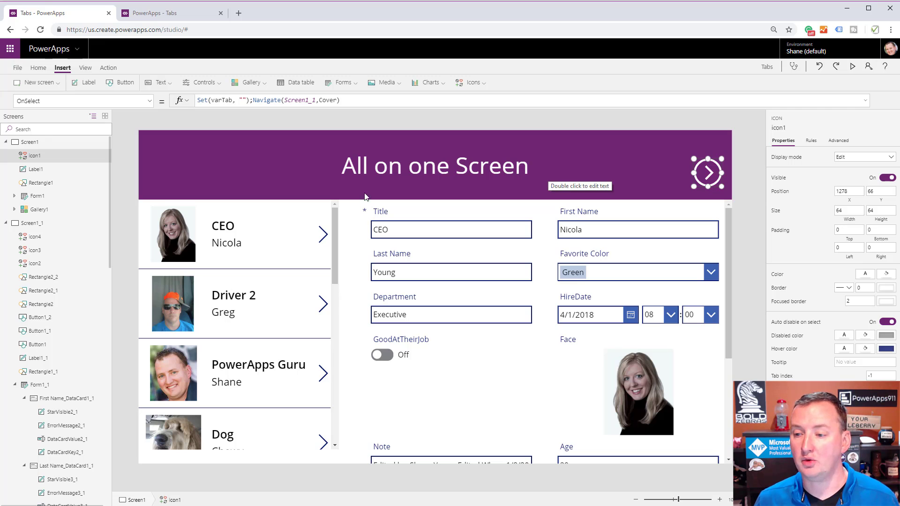
click(321, 278)
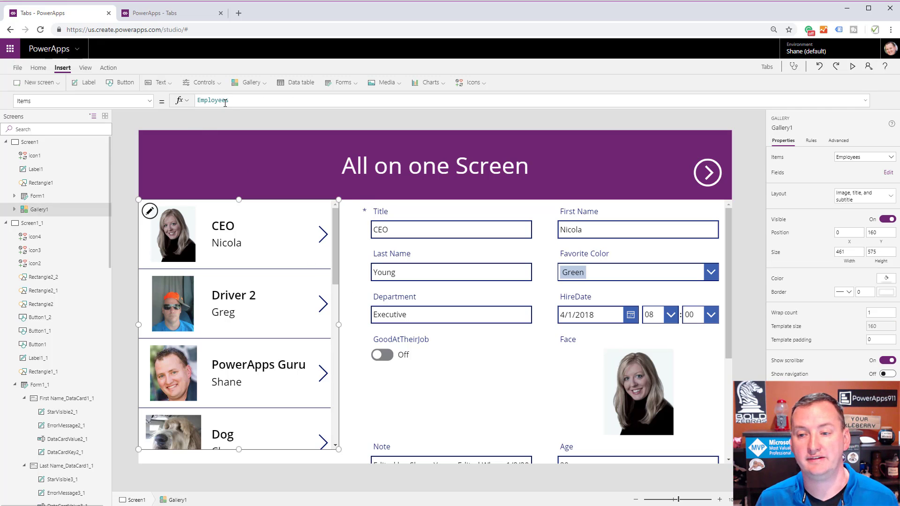
click(522, 408)
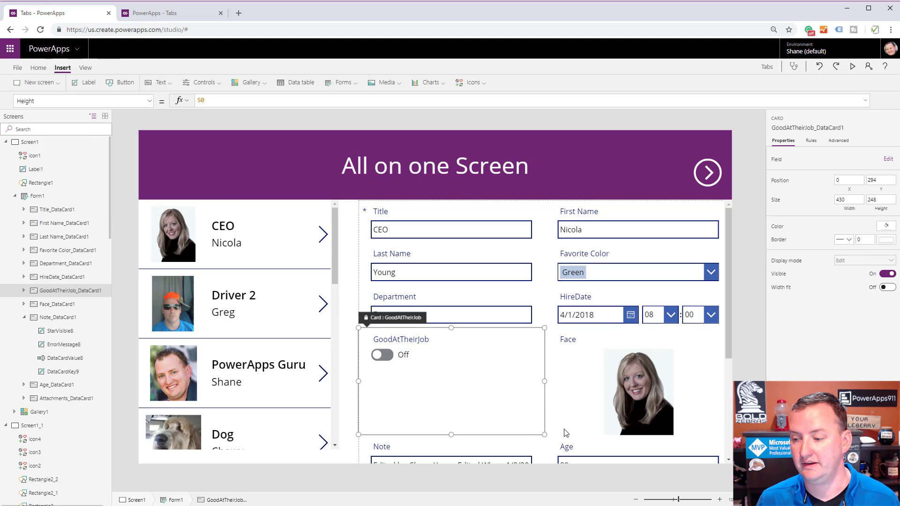
click(47, 195)
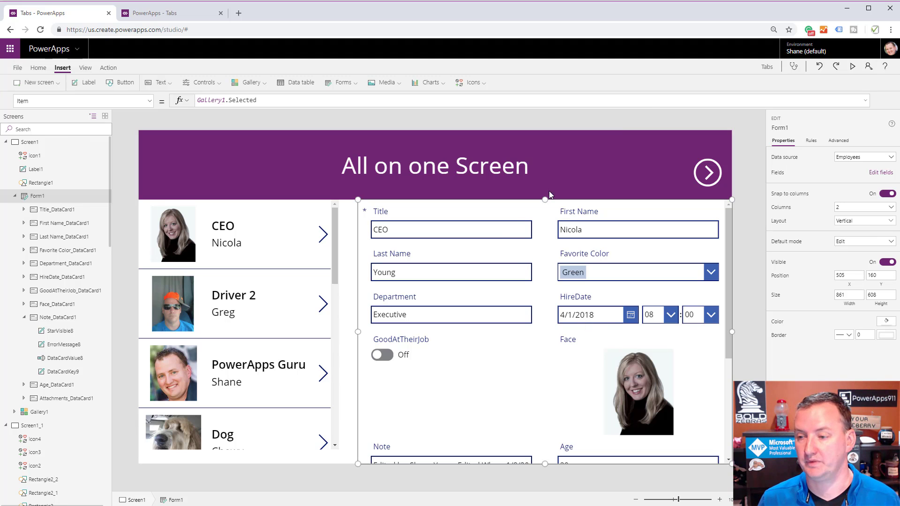
click(710, 183)
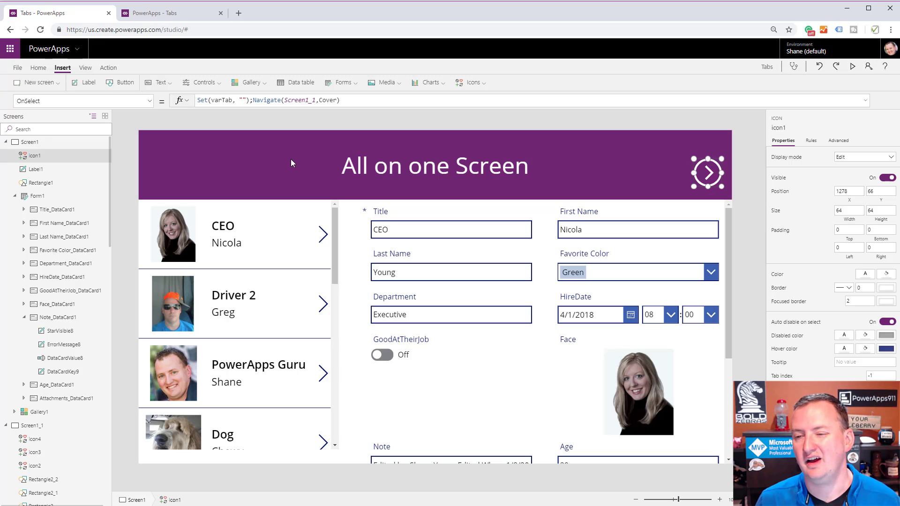
drag(251, 102, 189, 102)
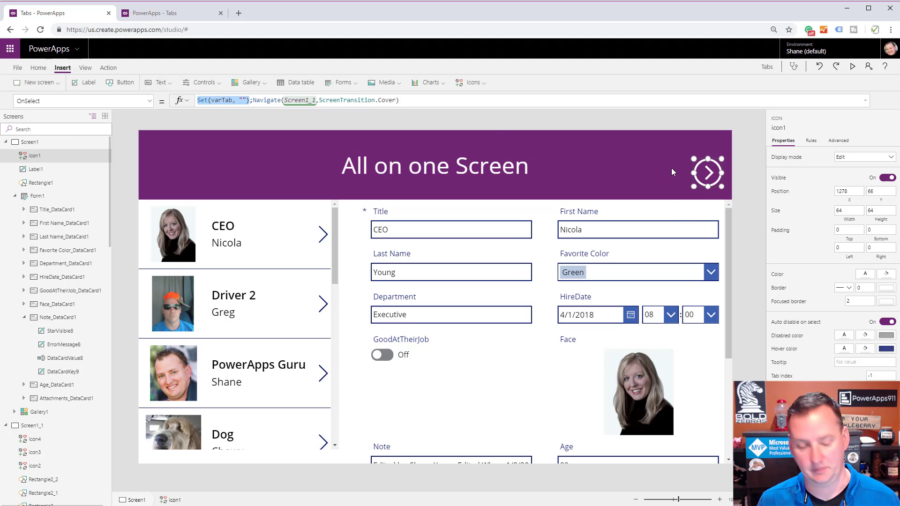
On the Tabs - One Save screen, inspect the gallery arrow's OnSelect formula and run it for the Driver 2 record.
alt+click(699, 181)
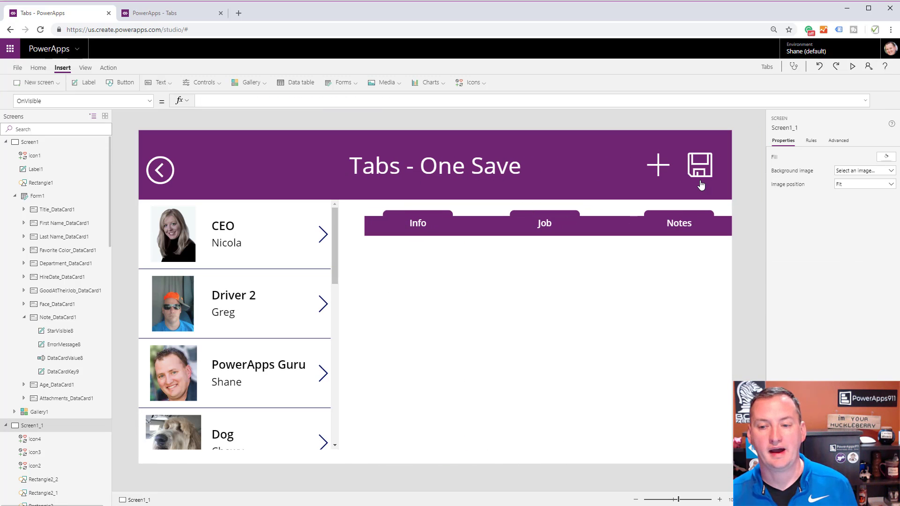
click(296, 257)
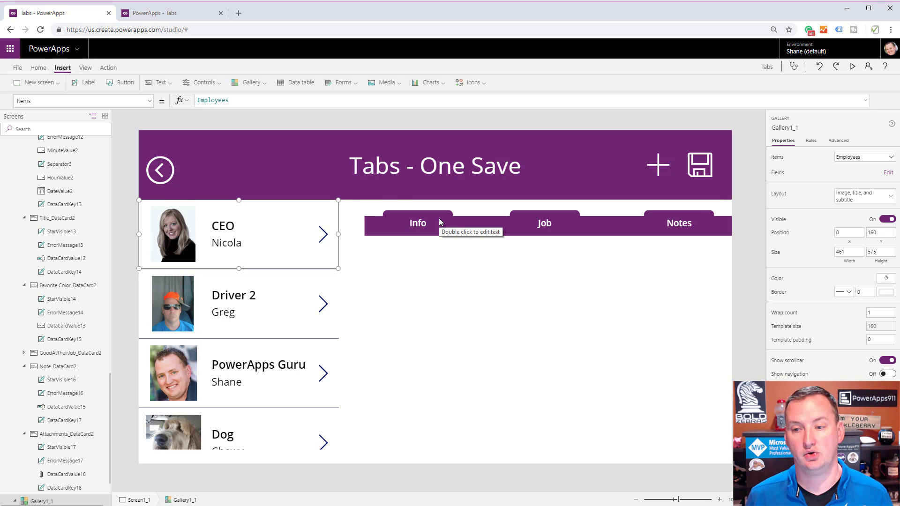
click(323, 234)
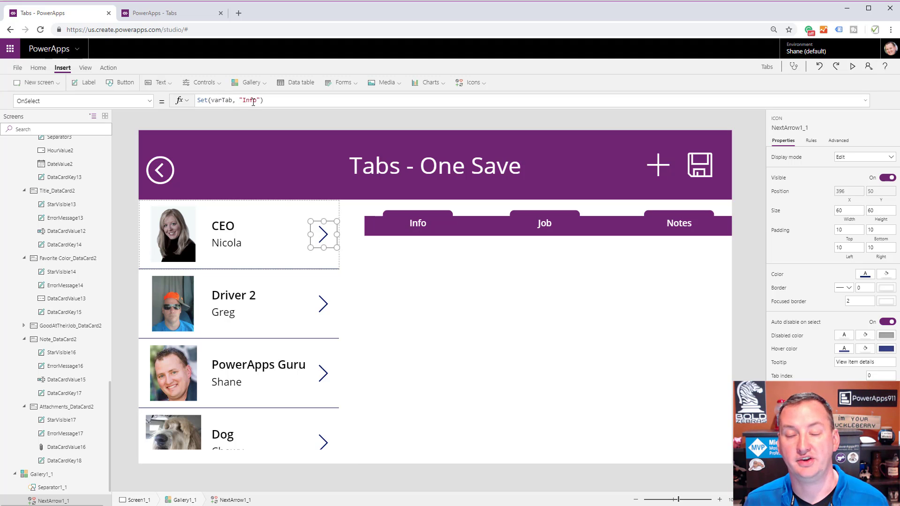
drag(236, 100, 212, 101)
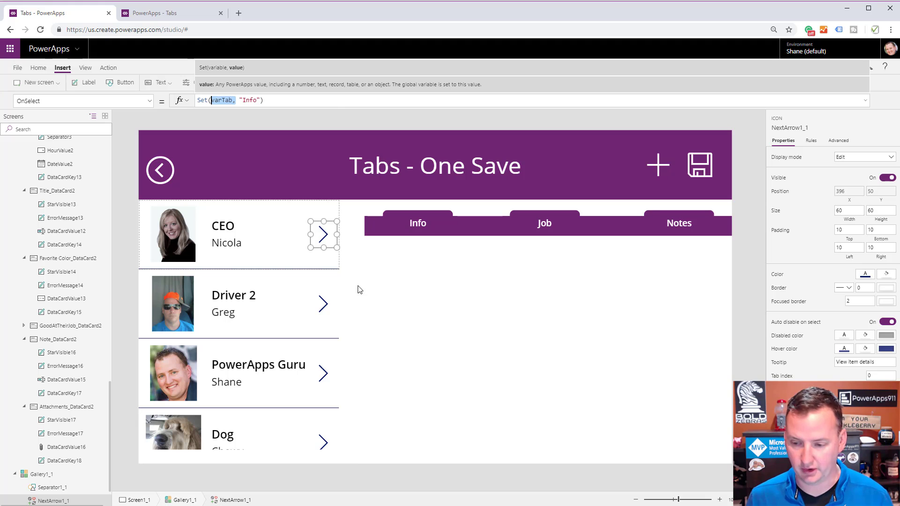
key(alt)
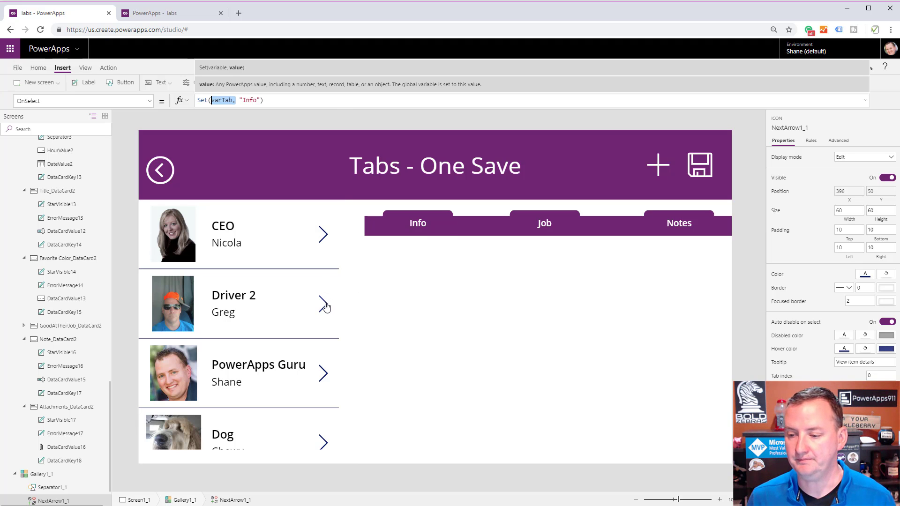
alt+click(324, 307)
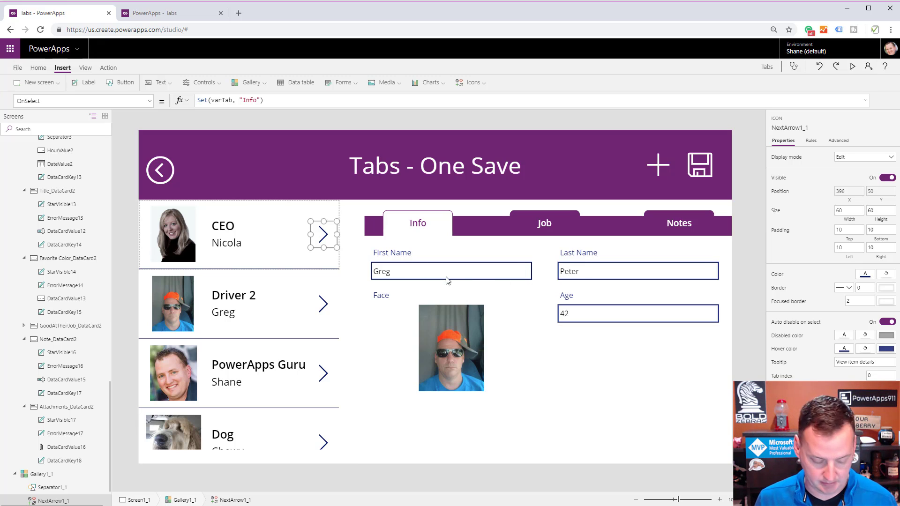
Collapse Gallery1_1 and Form1_1 in the screen tree, and select Form1_1.
scroll(66, 328, down, 1)
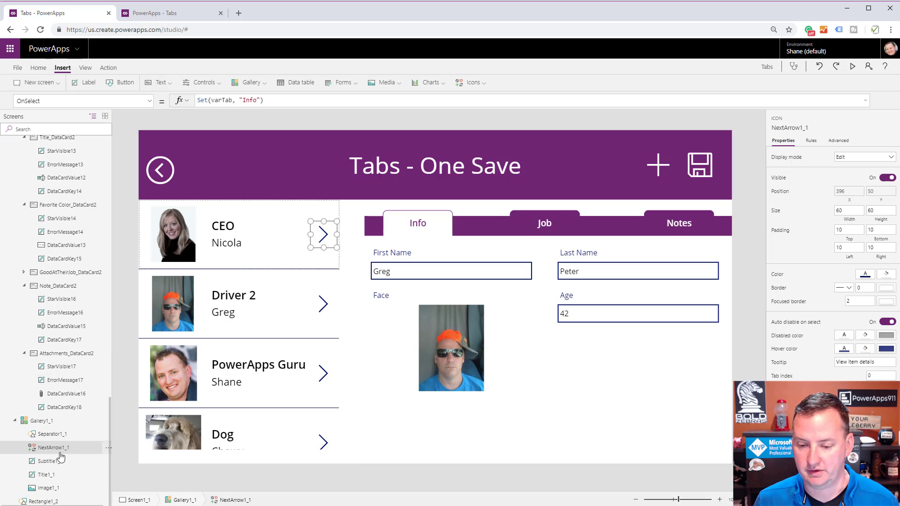
click(15, 420)
scroll(45, 425, up, 10)
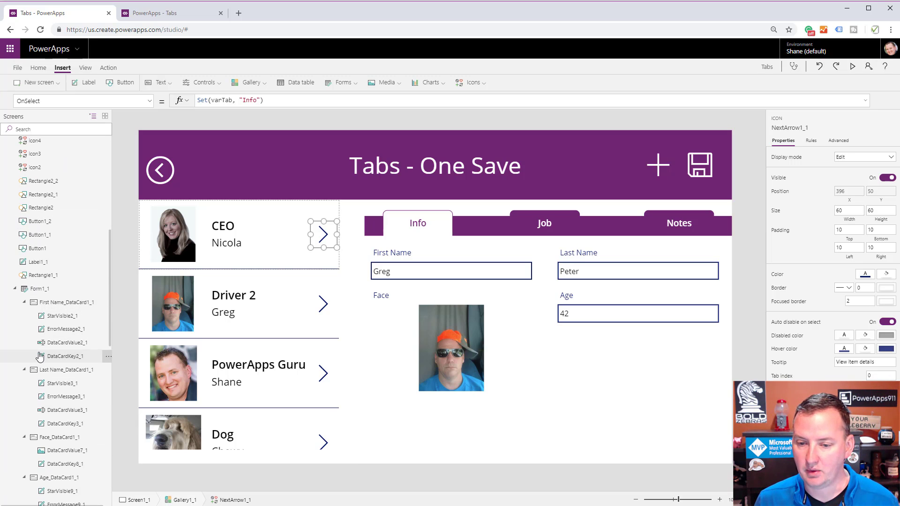
click(14, 288)
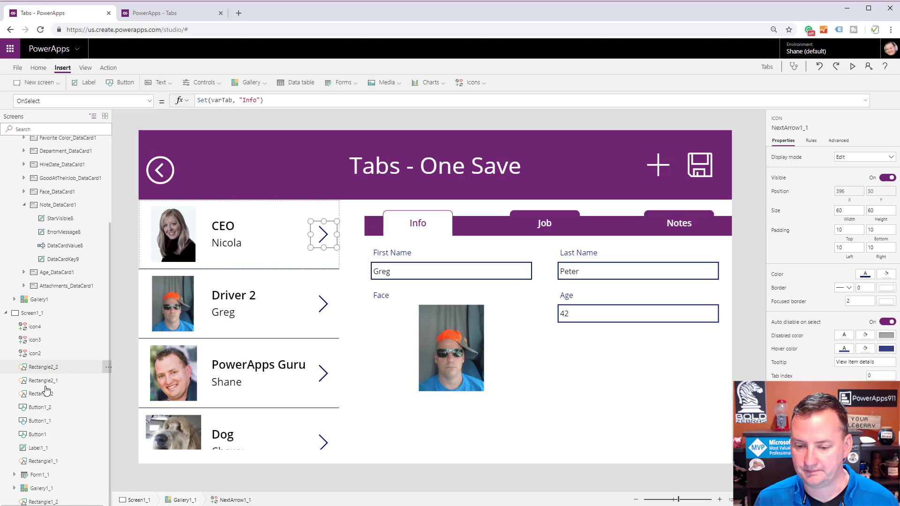
click(41, 479)
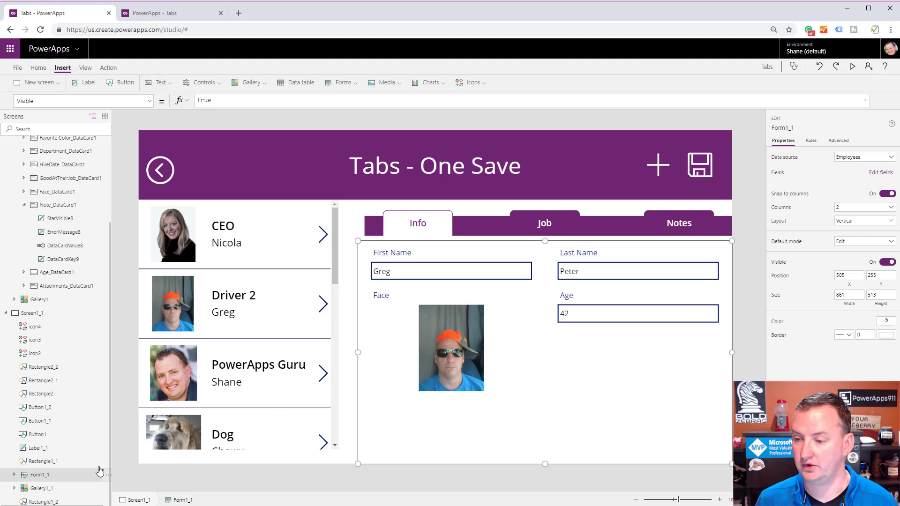
Activate the Job tab, and inspect the Job button's OnSelect formula and the Department card's Visible formula.
key(alt)
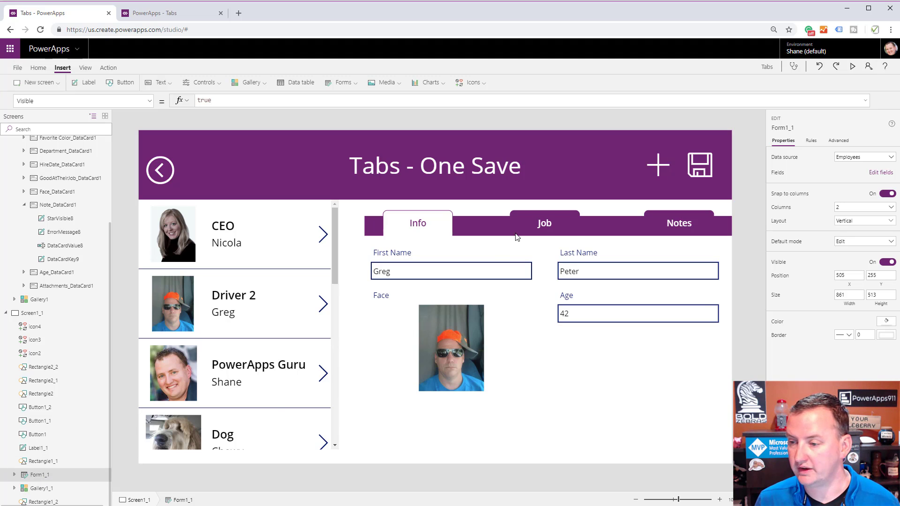
alt+click(523, 229)
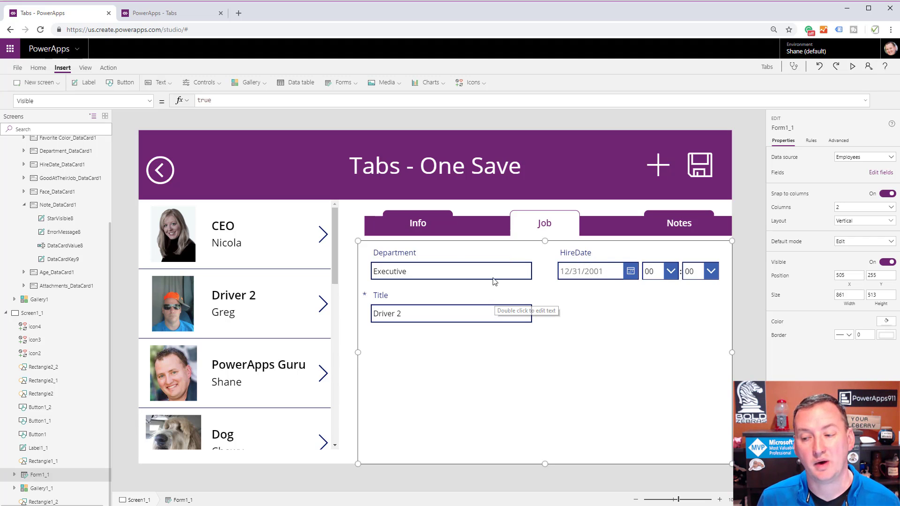
click(541, 227)
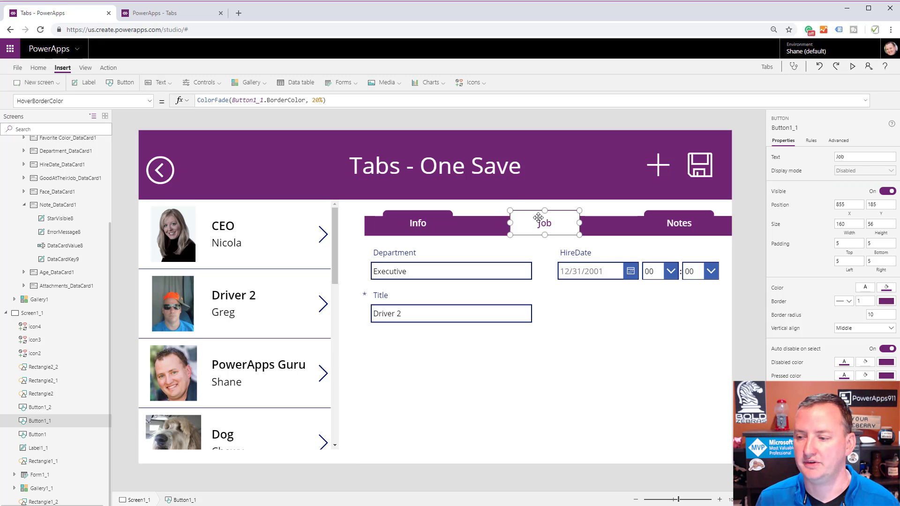
click(149, 104)
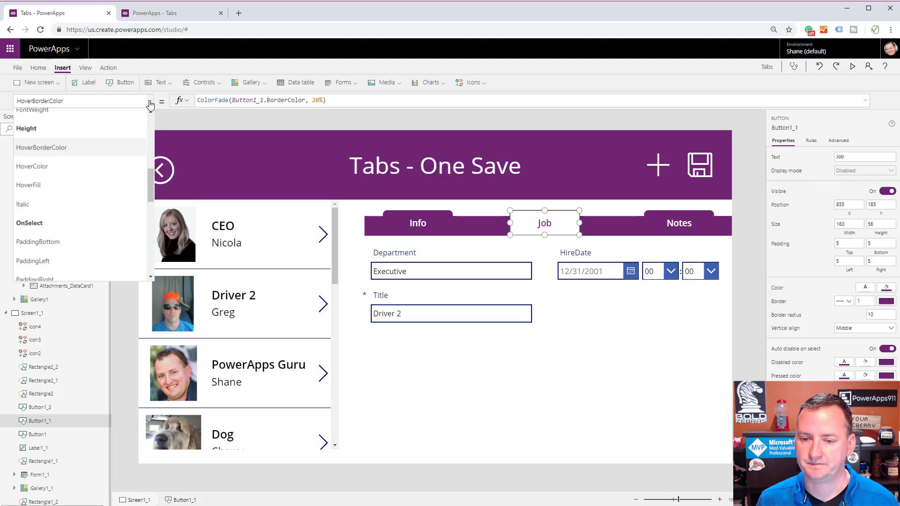
scroll(61, 169, down, 2)
click(82, 130)
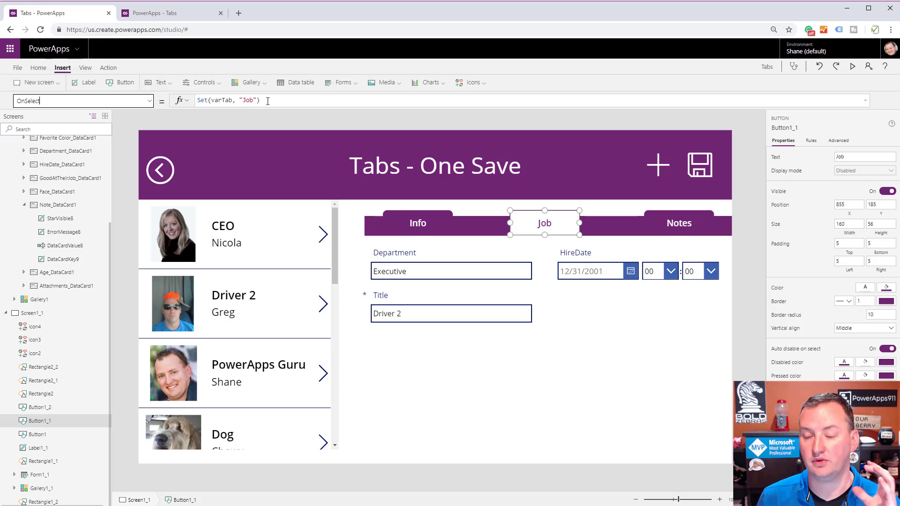
click(464, 258)
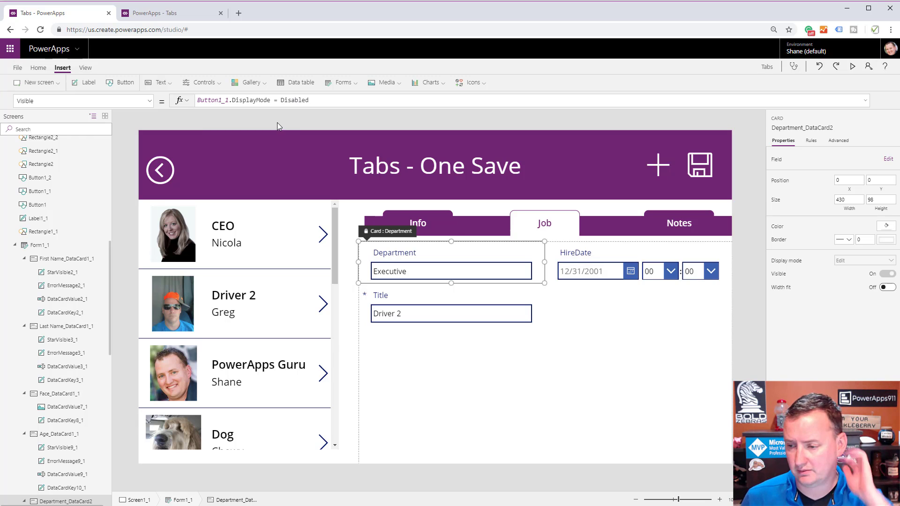
Rename the Job tab's button control to JobButton.
click(527, 223)
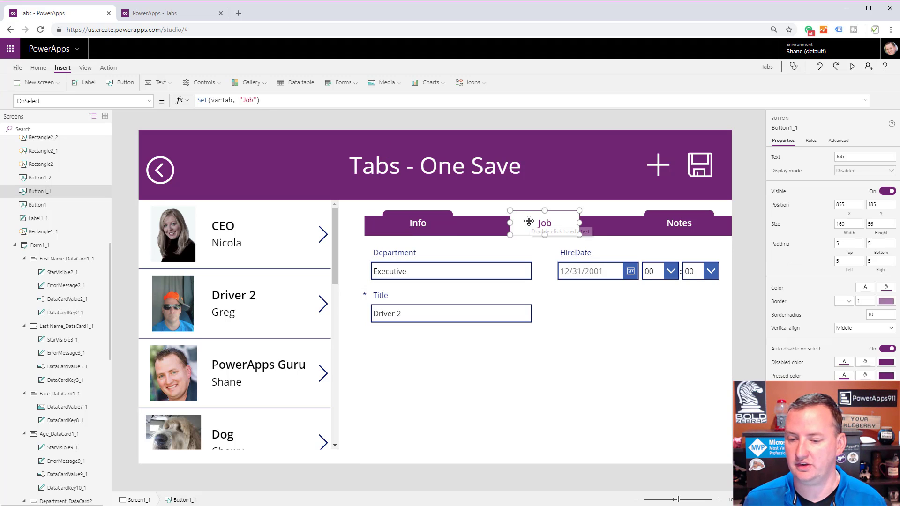
double_click(53, 192)
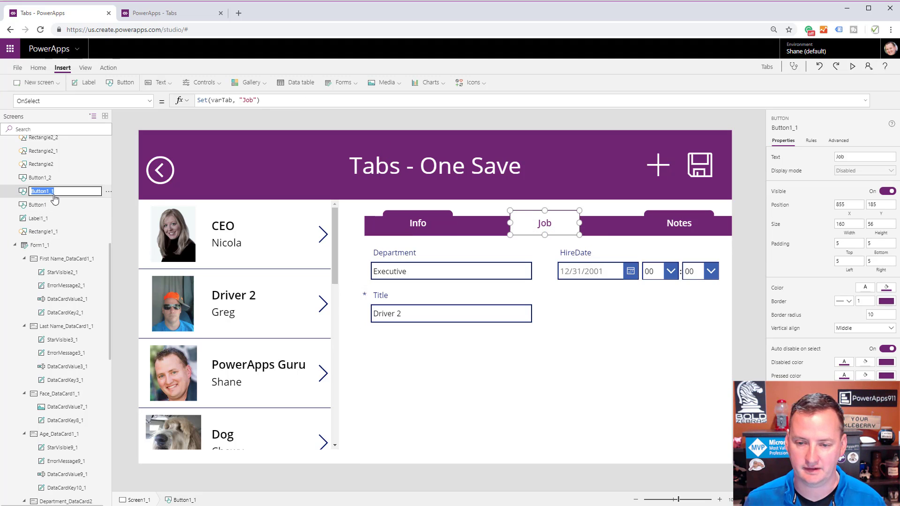
text(JobBU)
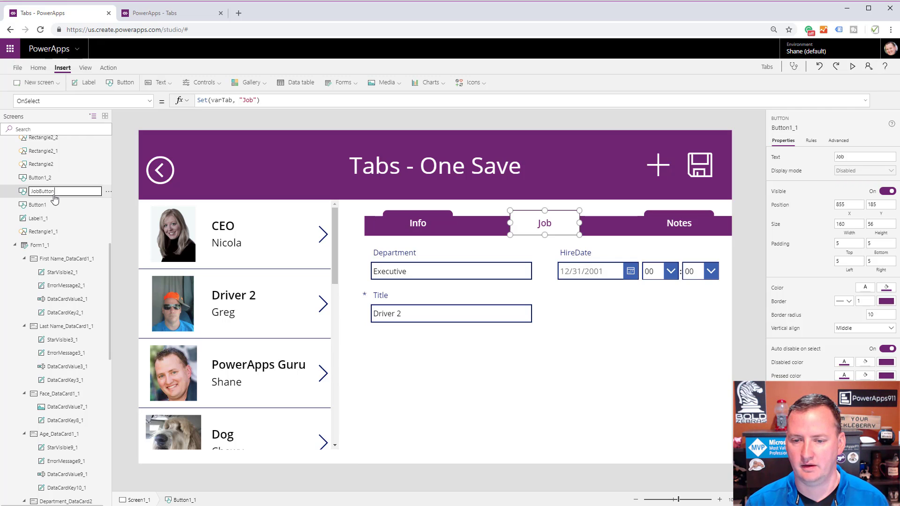
key(Return)
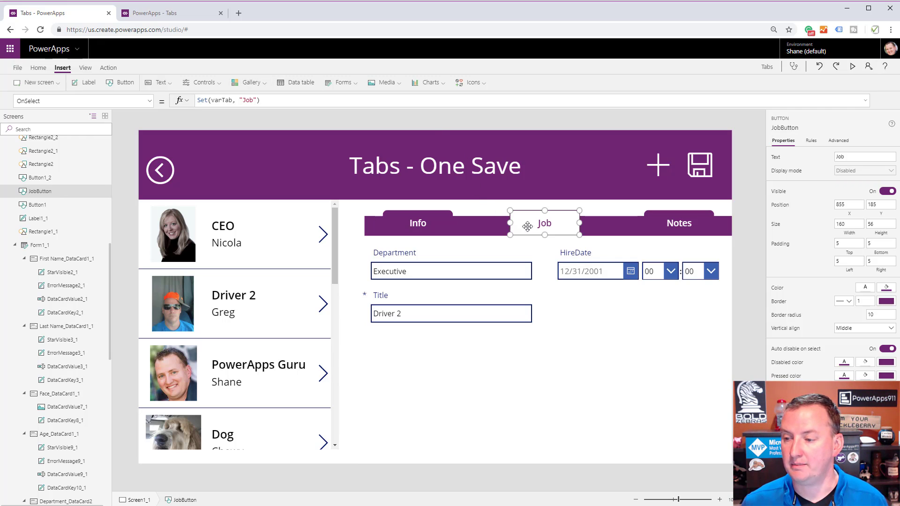
Inspect the Job button's DisplayMode formula and the Department card's Visible formula that refers to it.
click(149, 101)
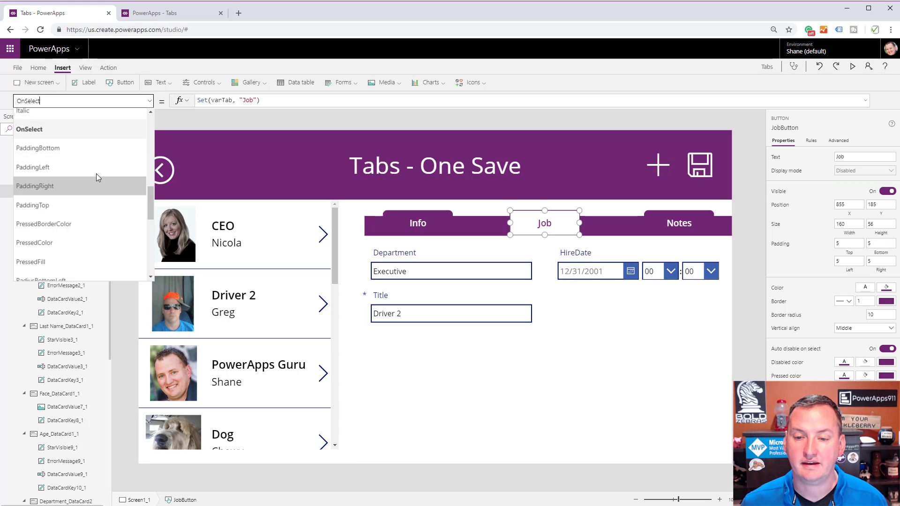
scroll(96, 173, up, 5)
scroll(93, 175, up, 3)
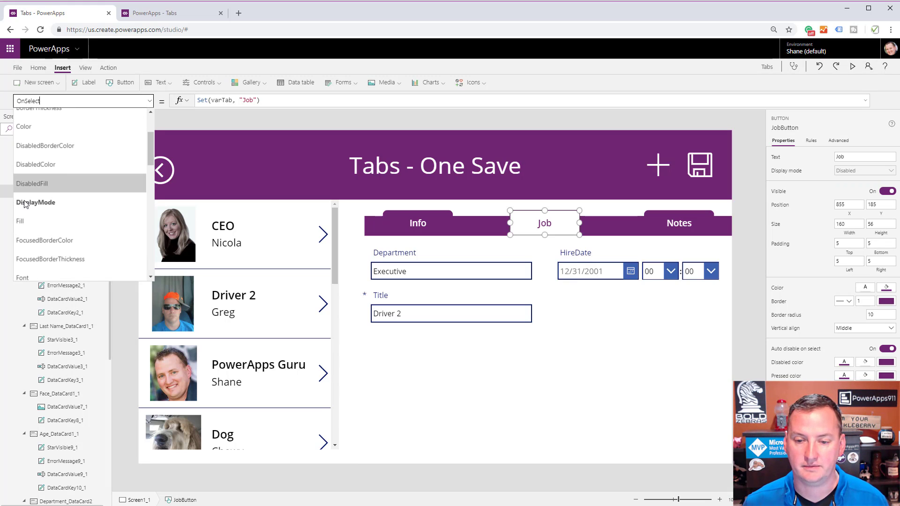
click(33, 203)
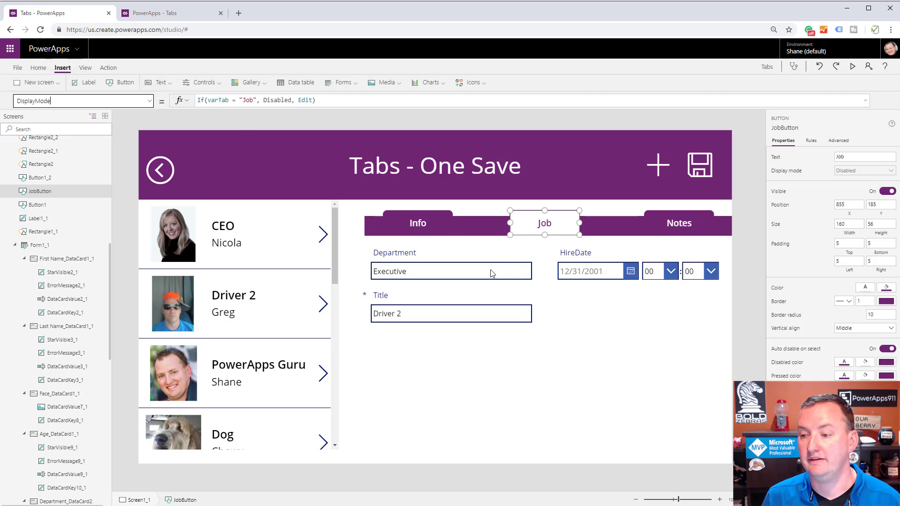
click(506, 257)
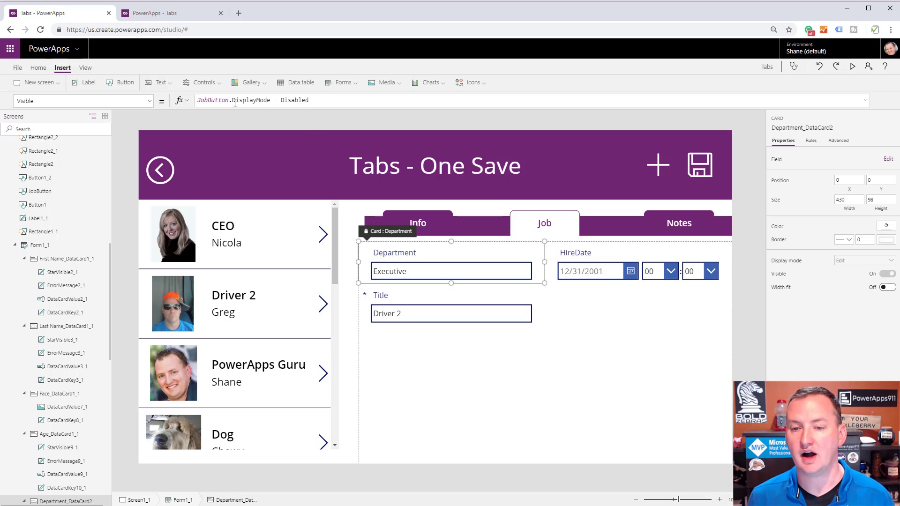
Reselect the Job button and save the app.
click(524, 220)
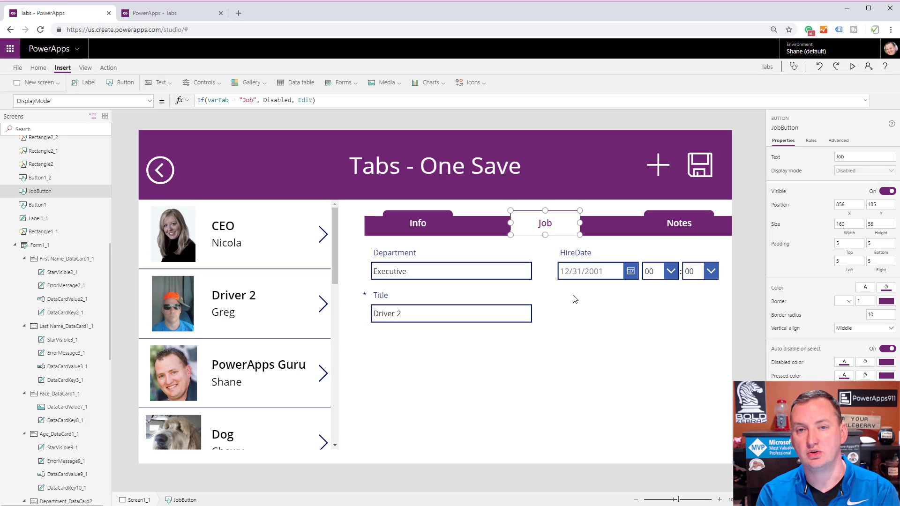
key(ctrl+s)
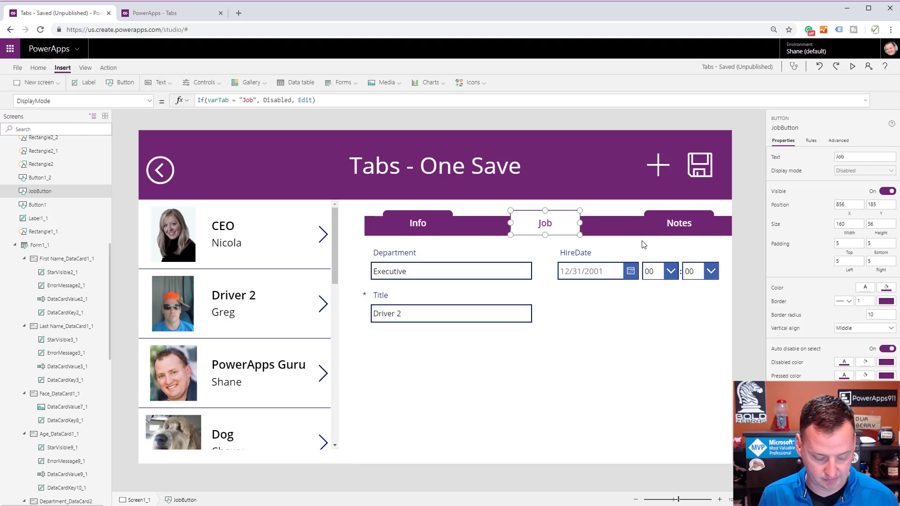
Activate the Notes tab, and inspect the Note card's Visible formula.
key(alt)
click(673, 228)
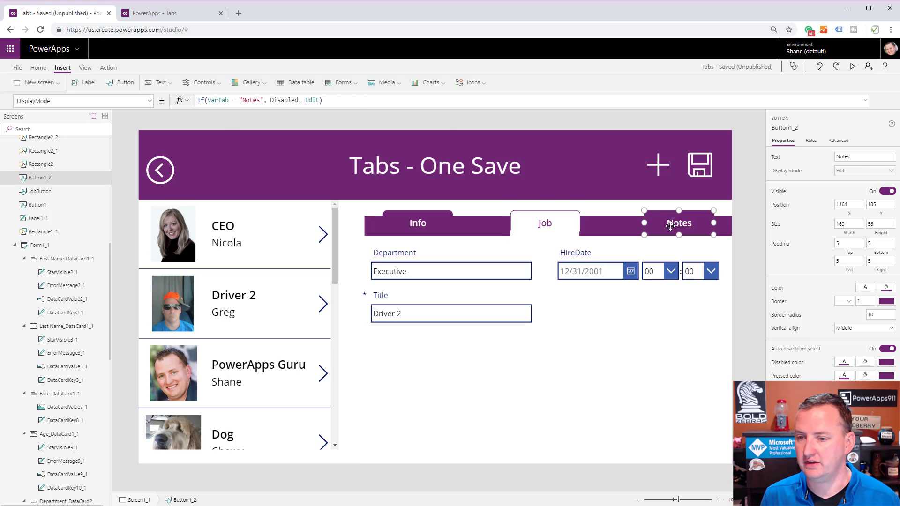
alt+click(677, 230)
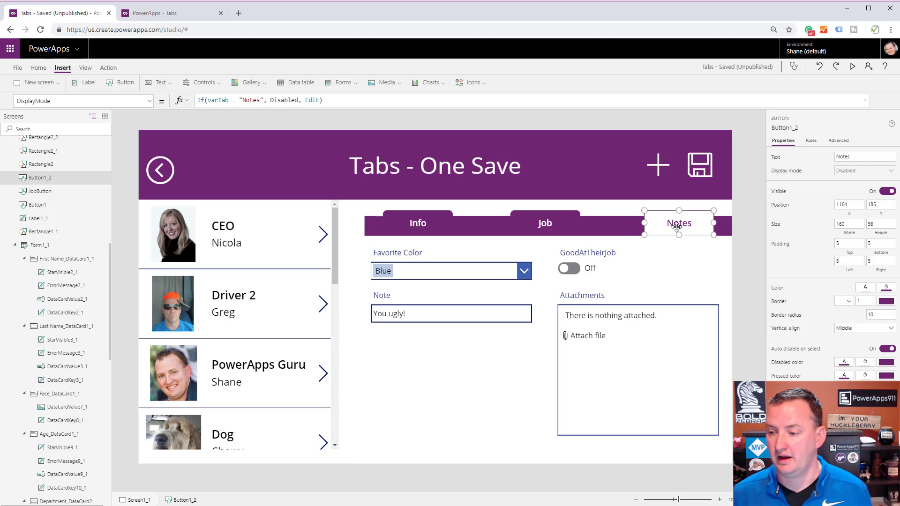
click(432, 301)
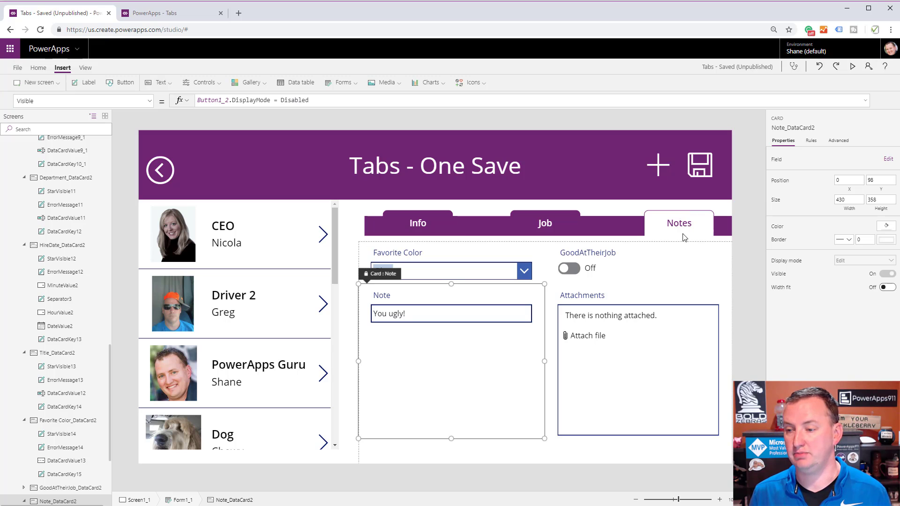
Rename the Notes tab's button control to NotesButton, and check the GoodAtTheirJob card's Visible formula.
scroll(47, 304, up, 6)
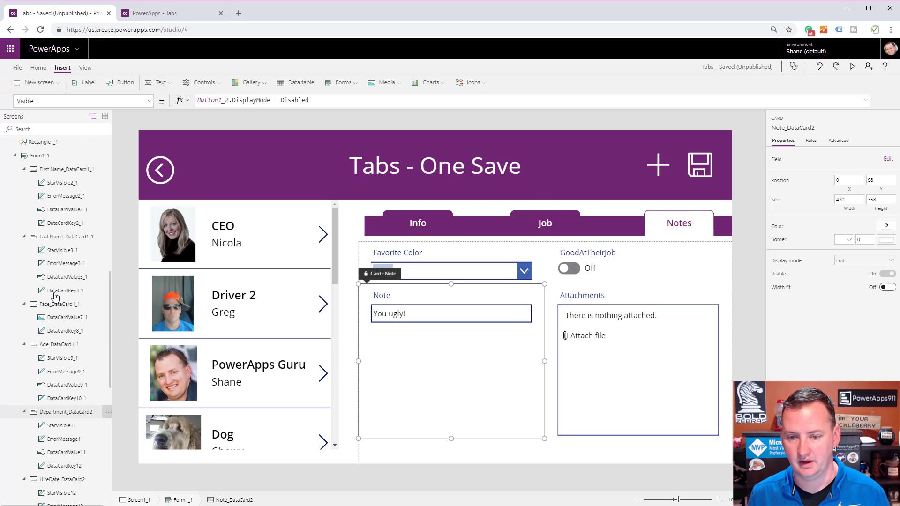
scroll(42, 202, up, 4)
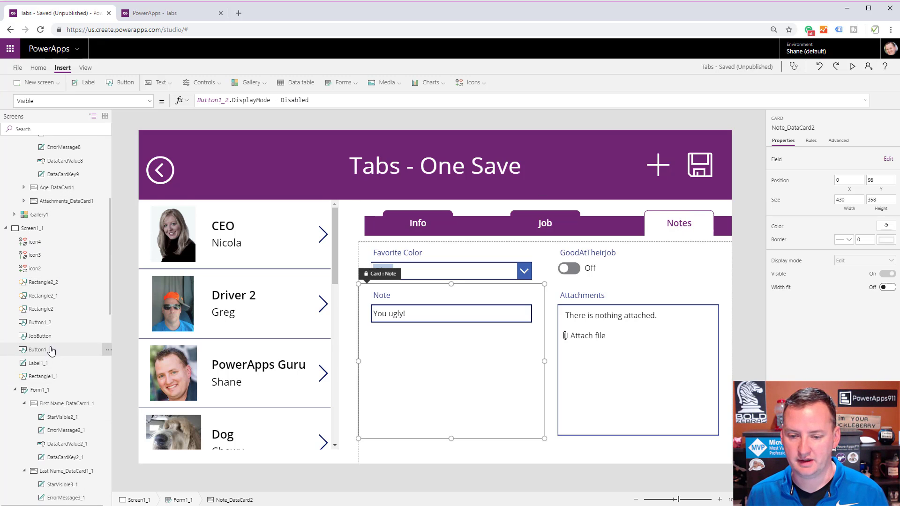
click(53, 323)
double_click(55, 322)
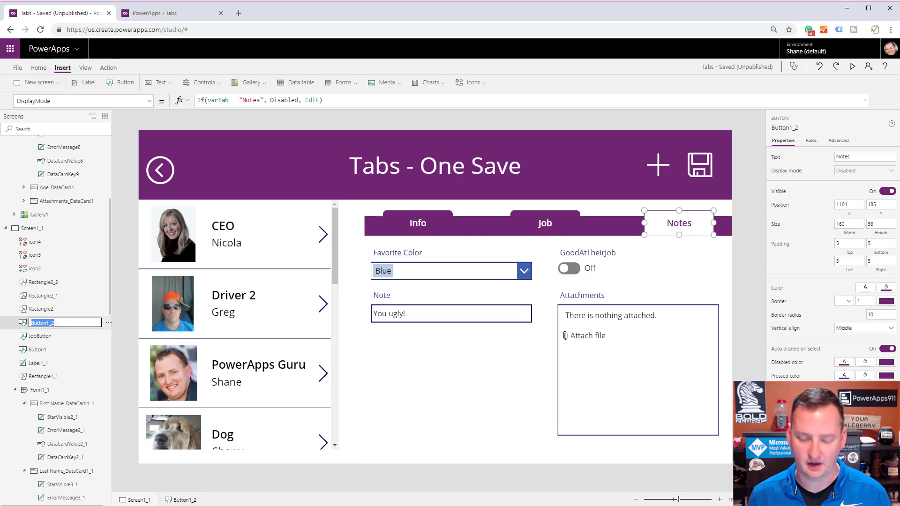
text(NotesButt)
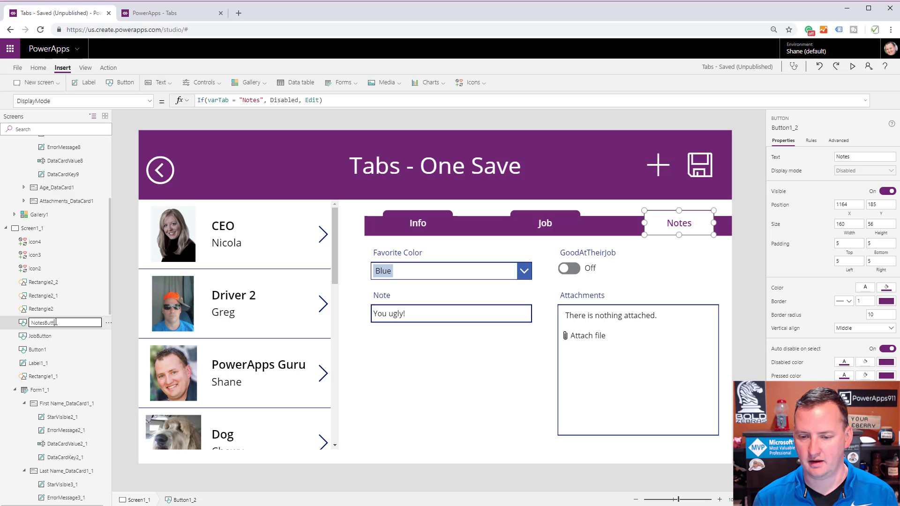
text(on)
key(Return)
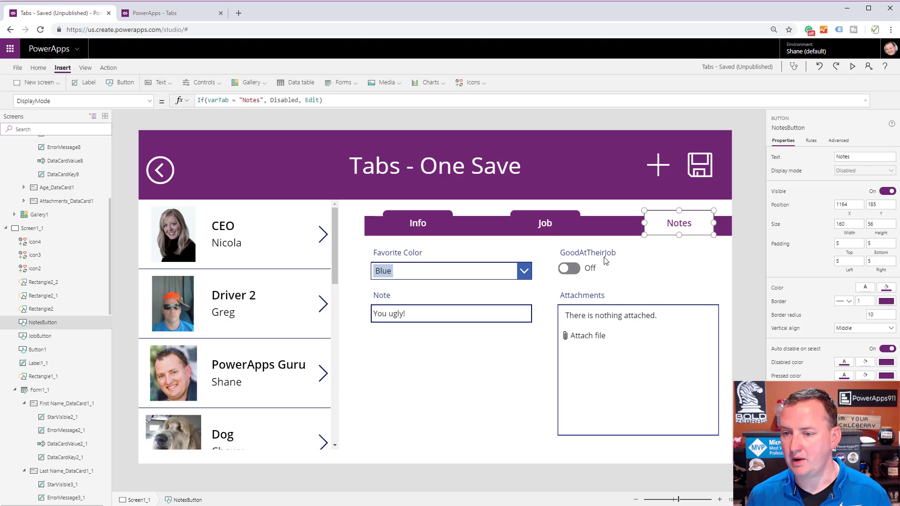
click(673, 268)
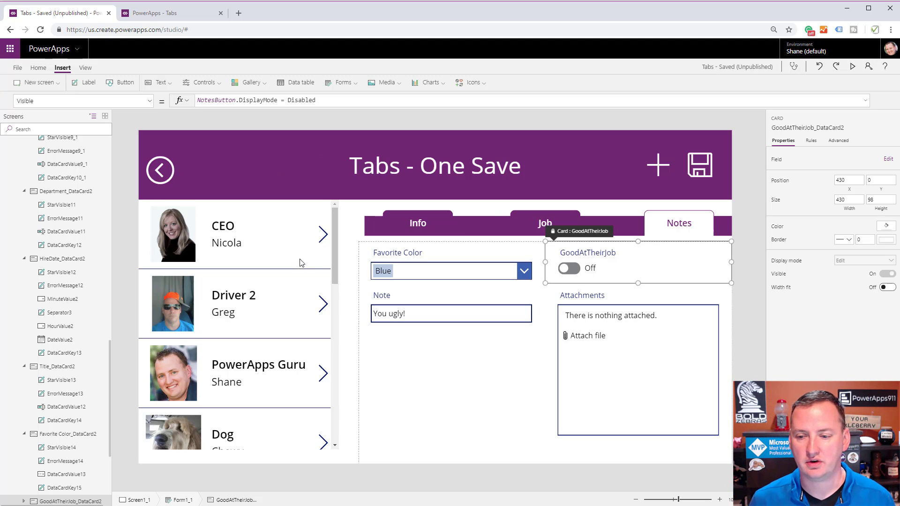
Add a blank screen to the app and insert a vertical gallery on it.
click(37, 83)
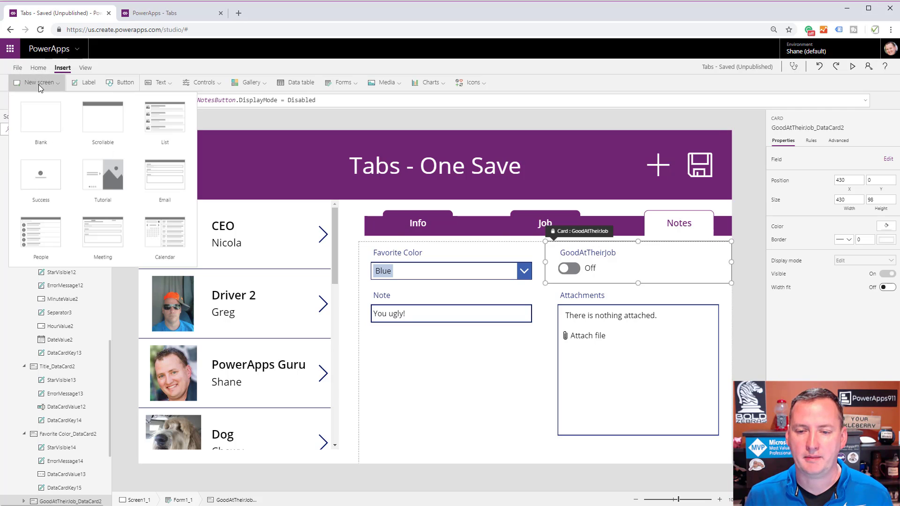
click(49, 118)
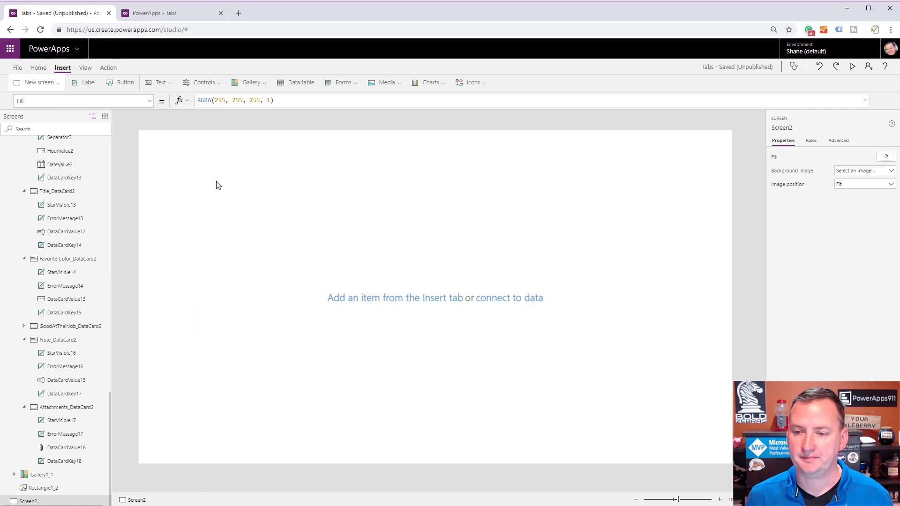
click(259, 83)
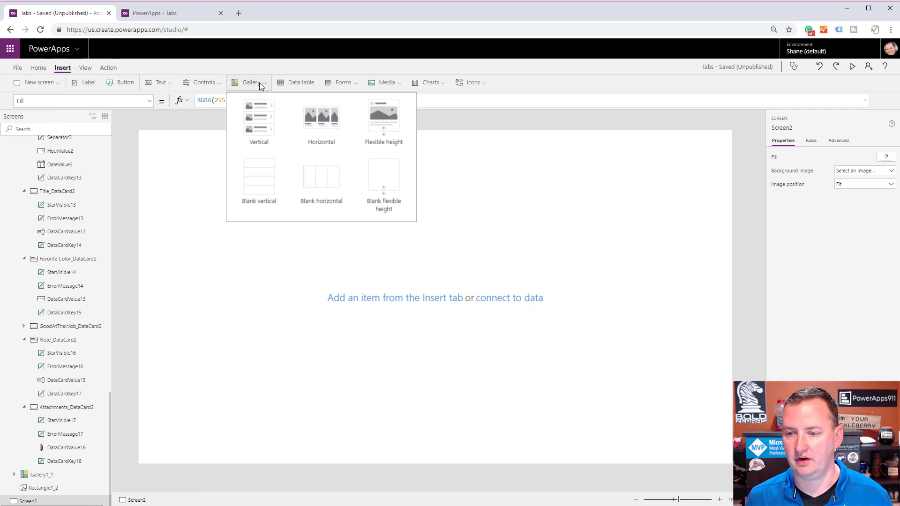
click(254, 116)
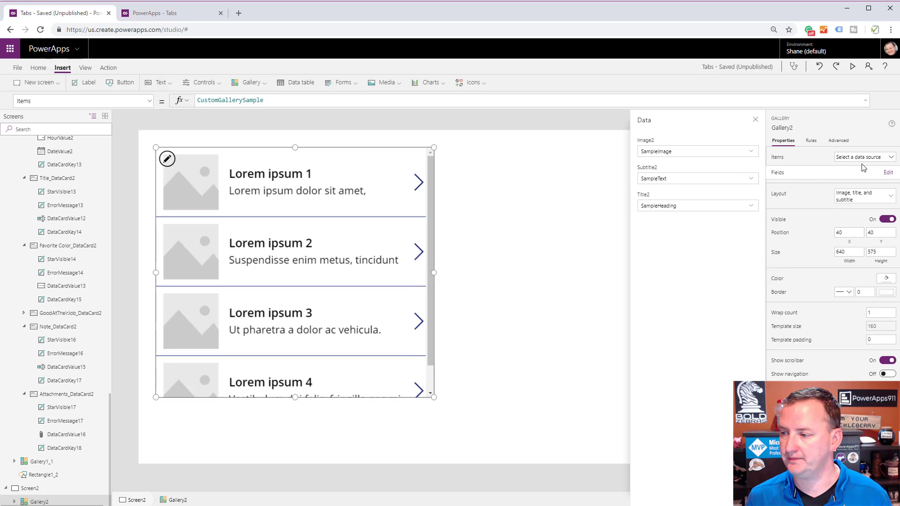
Connect the new gallery to the Employees data source and move it to X 0, Y 50.
click(865, 158)
click(839, 174)
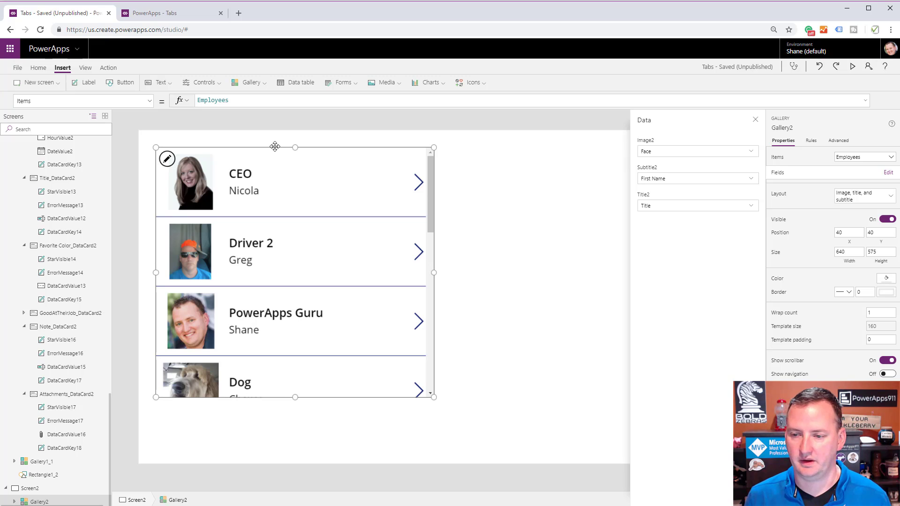
drag(266, 153, 249, 158)
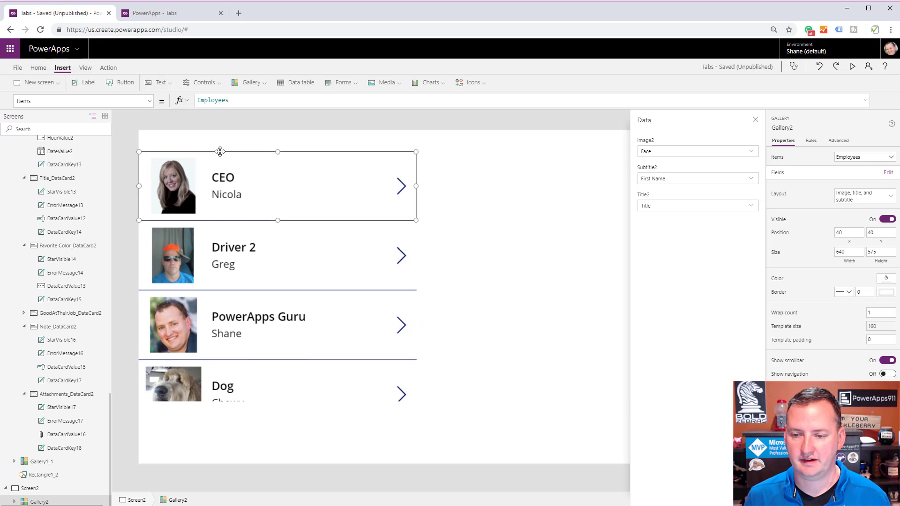
click(531, 175)
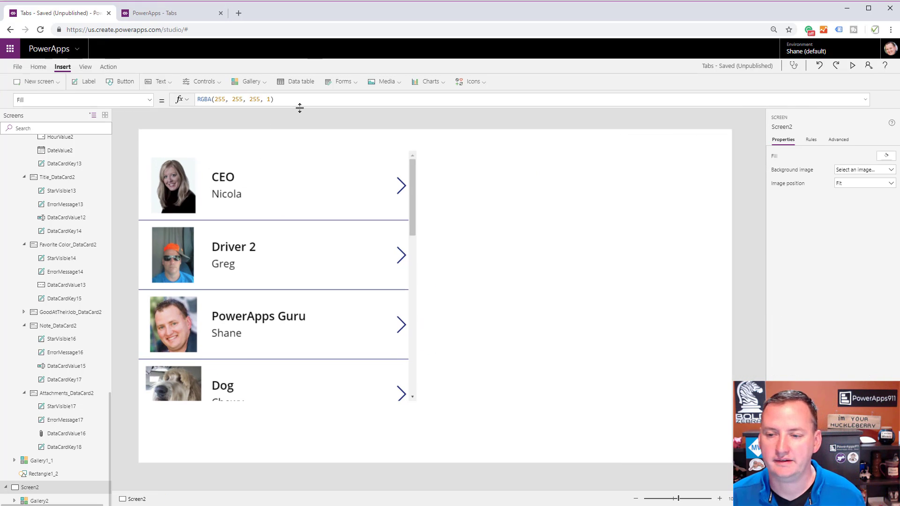
Insert an edit form beside the gallery, at about X 650, Y 190 and about 713 by 503 in size.
click(343, 82)
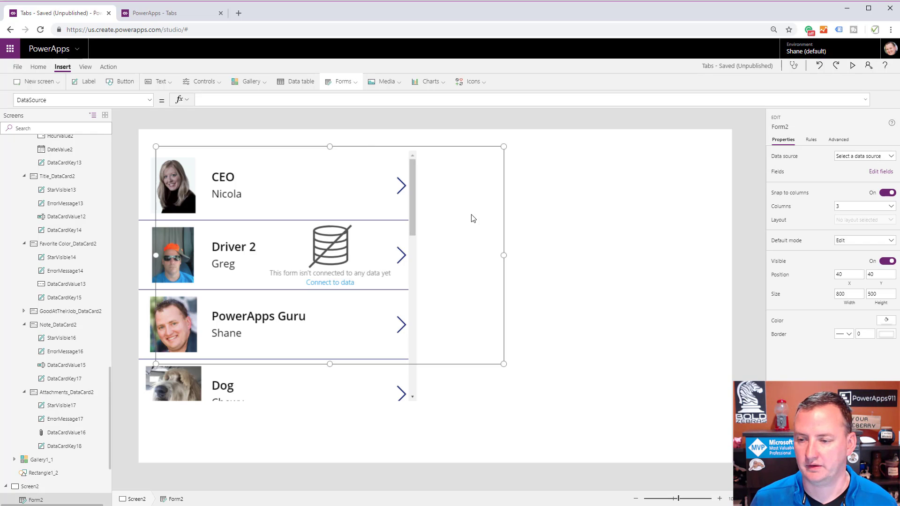
drag(304, 146, 532, 214)
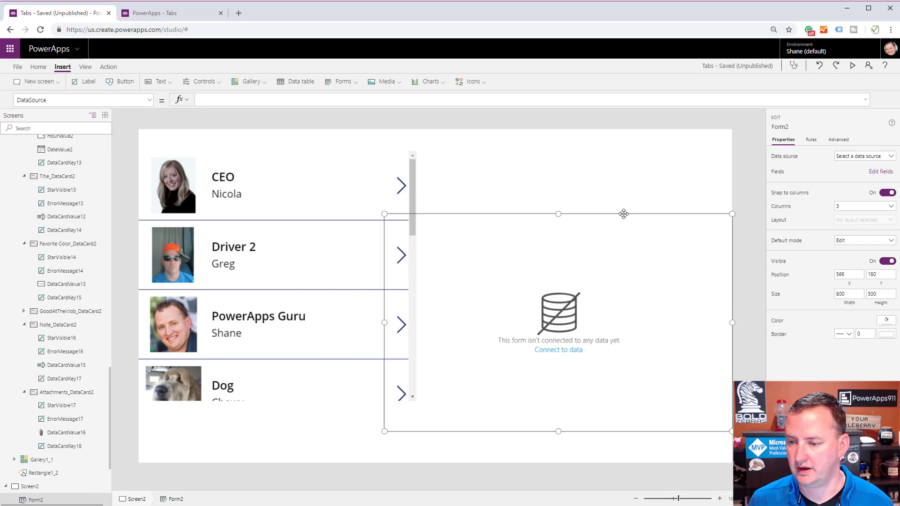
drag(384, 214, 421, 211)
Connect the edit form to the Employees data source and open its Item property.
click(890, 156)
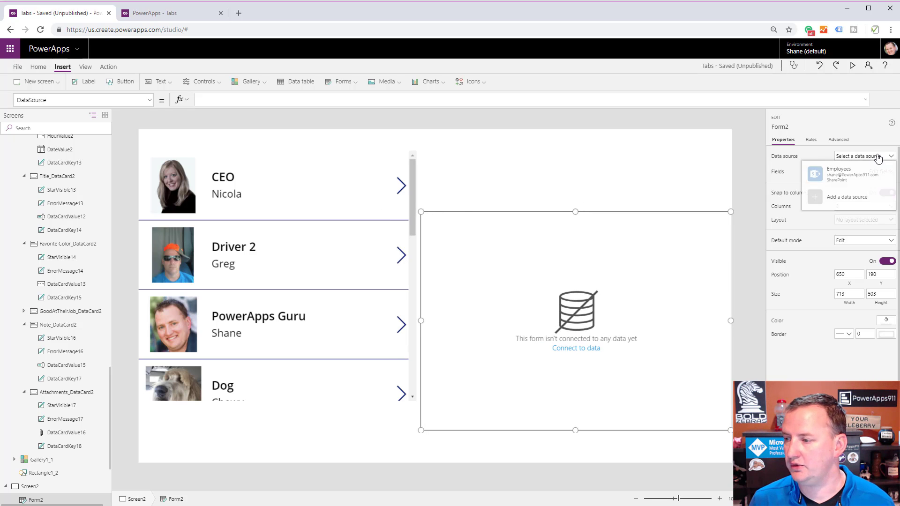
click(854, 175)
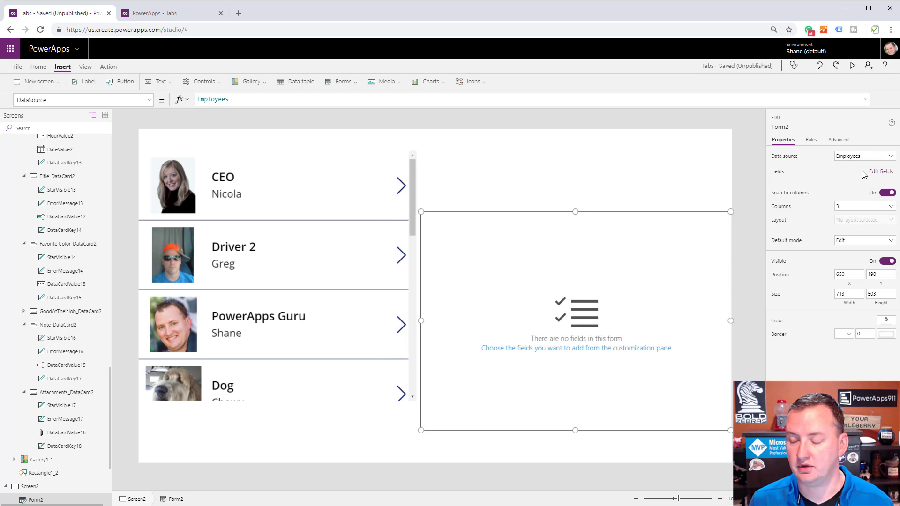
click(865, 171)
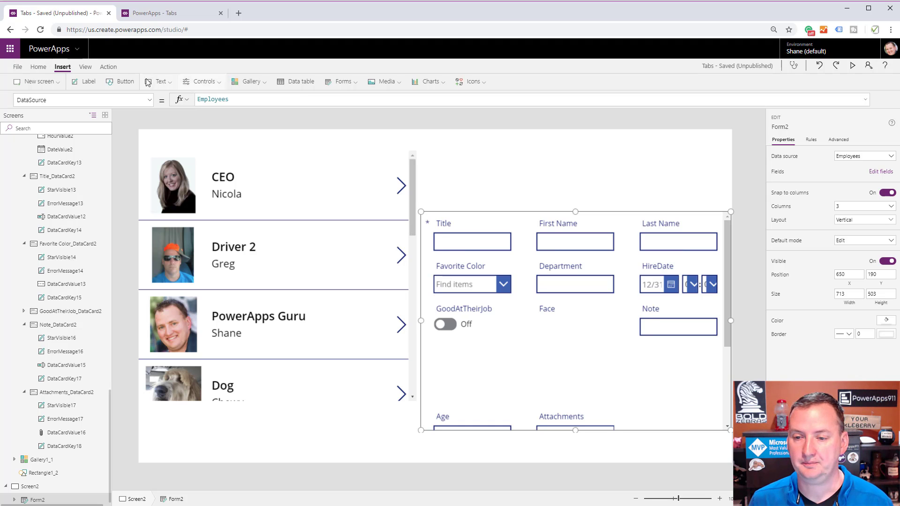
click(150, 99)
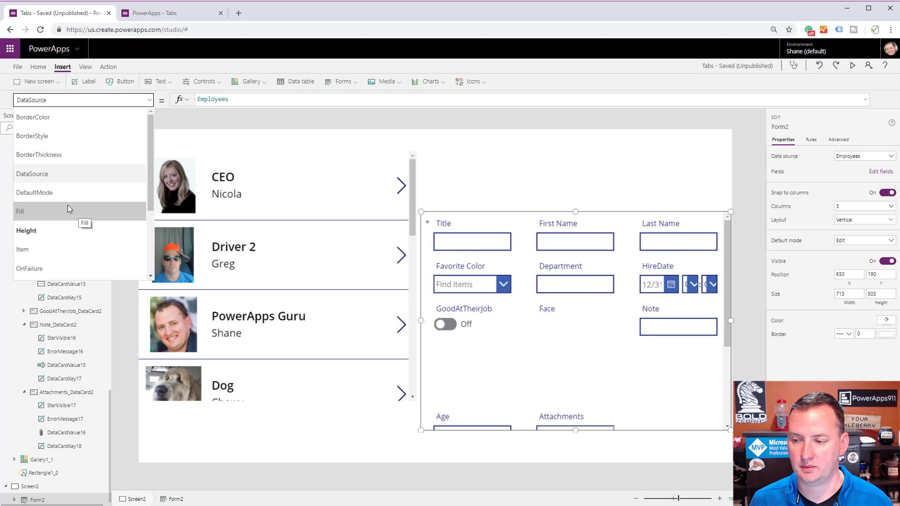
click(37, 247)
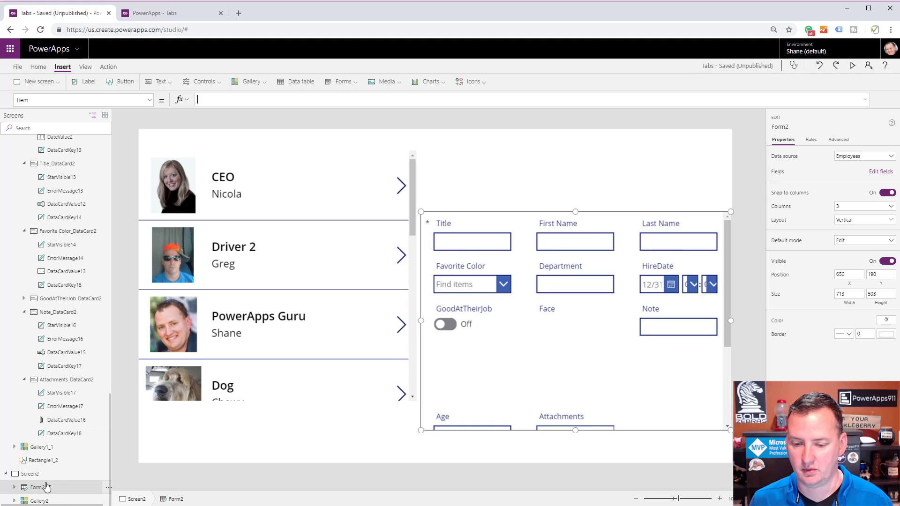
Rename the gallery on the new screen to PeopleGallery.
scroll(46, 499, down, 1)
click(46, 500)
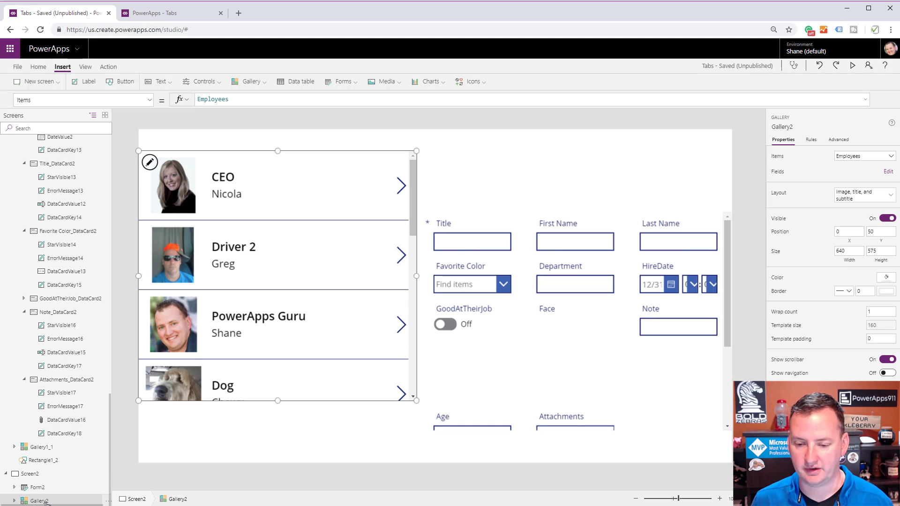
double_click(59, 501)
text(Pe)
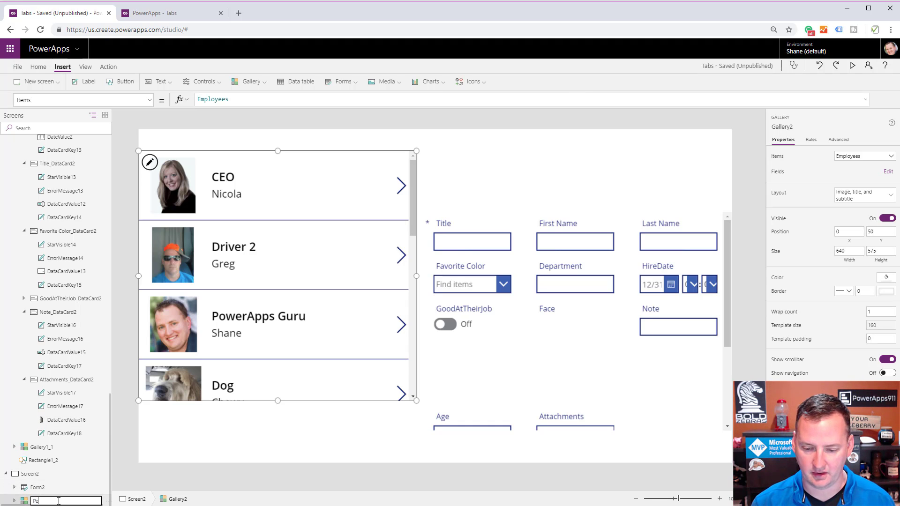
text(opleGalle)
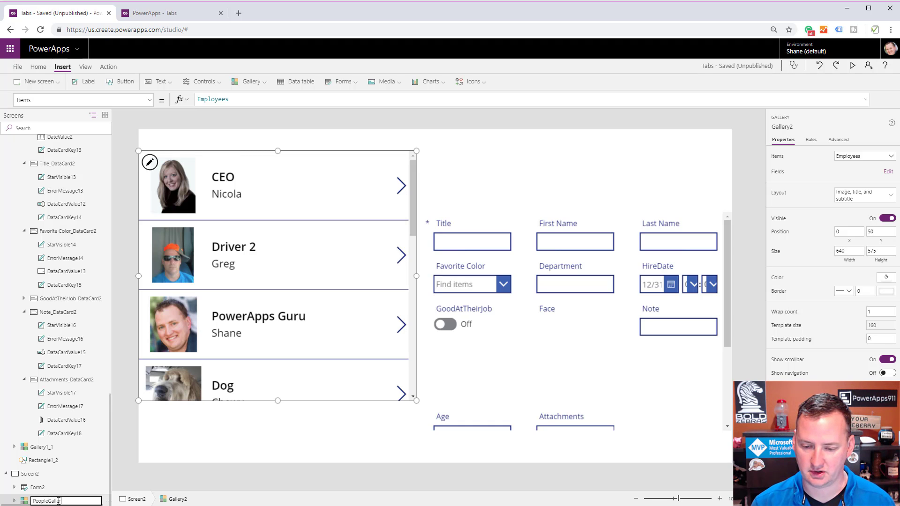
text(ry)
key(Return)
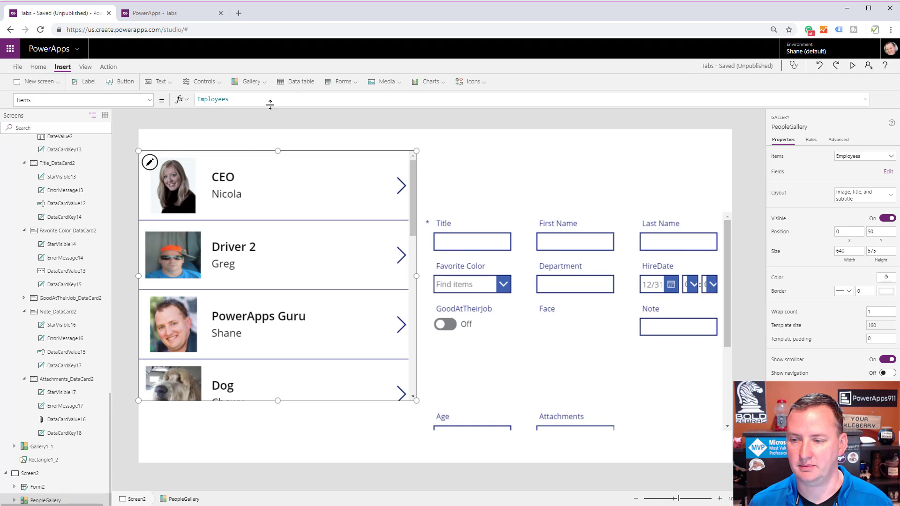
Set the new edit form's Item property to PeopleGallery.Selected.
click(523, 228)
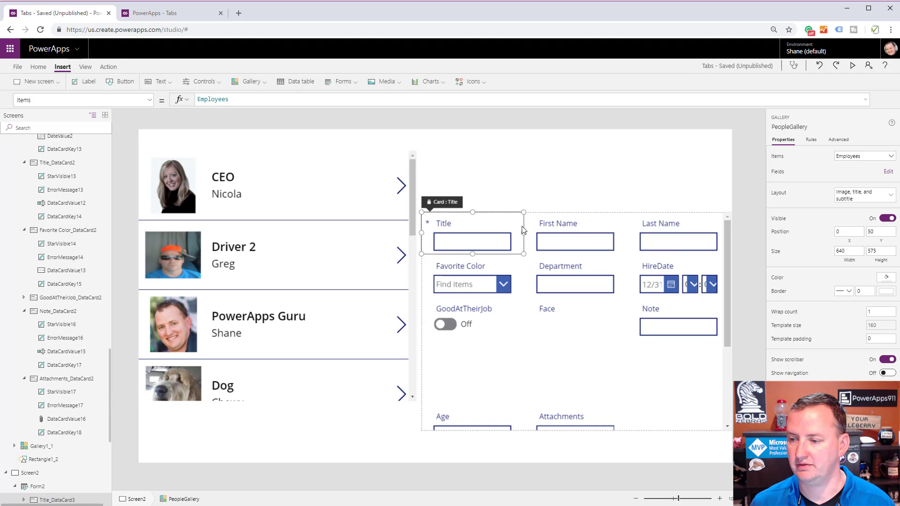
click(681, 420)
click(205, 100)
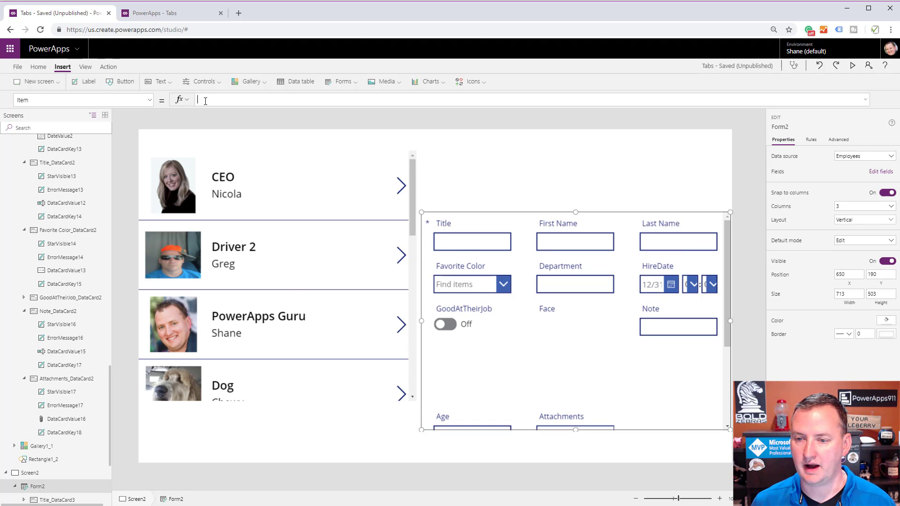
text(Peop)
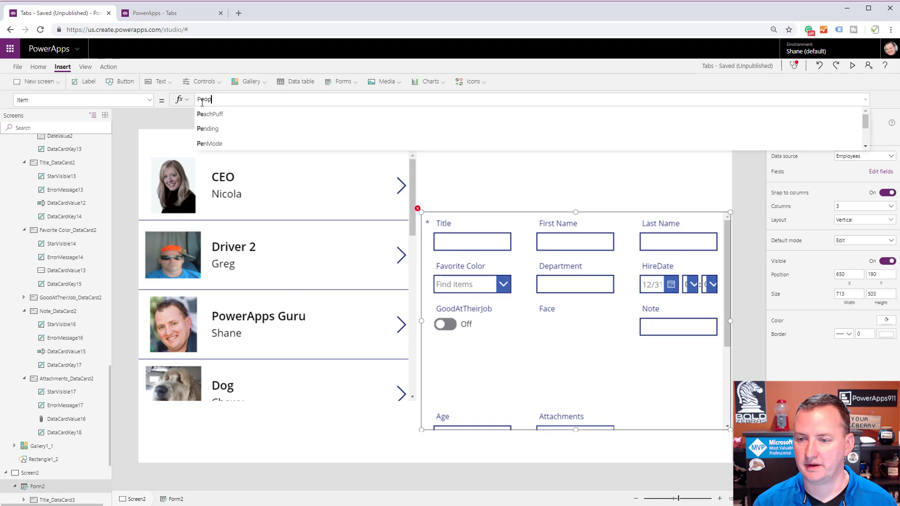
text(leGallery.Selected)
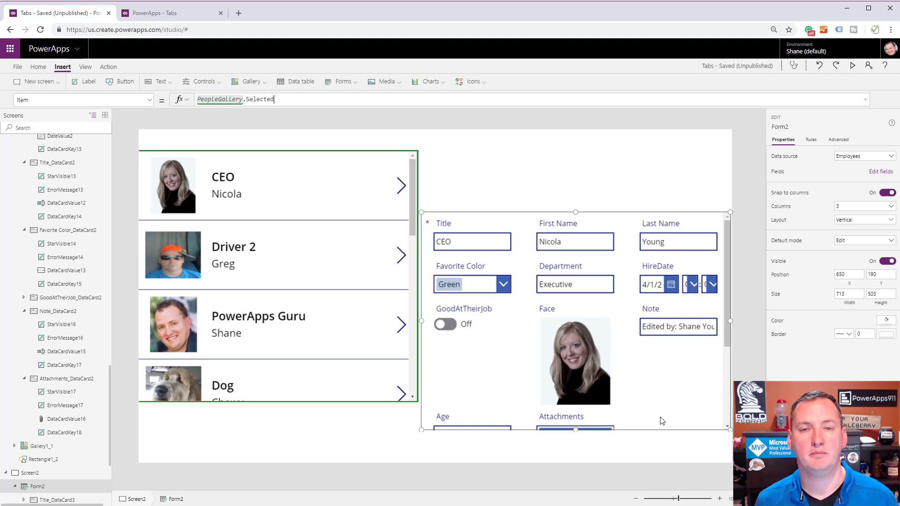
Insert three buttons and line them up above the edit form at Y 100, at about X 711, 926 and 1151.
click(126, 83)
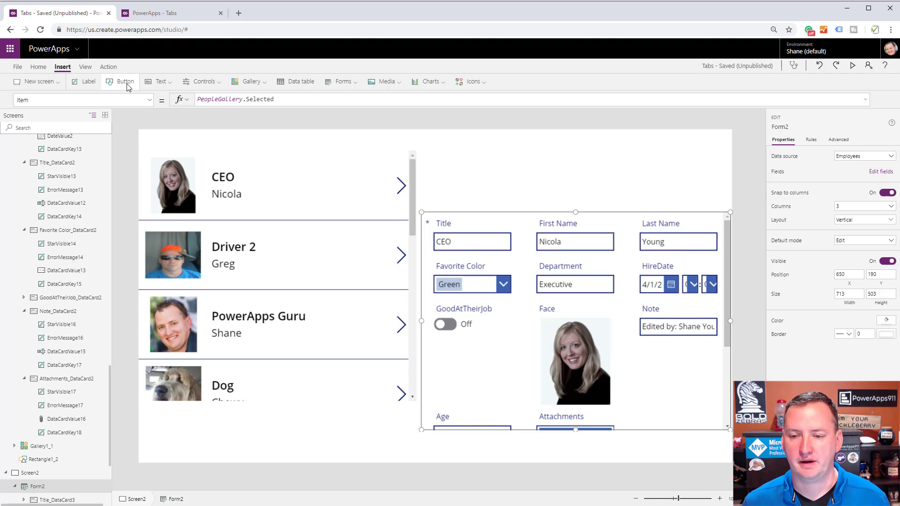
click(127, 86)
click(126, 85)
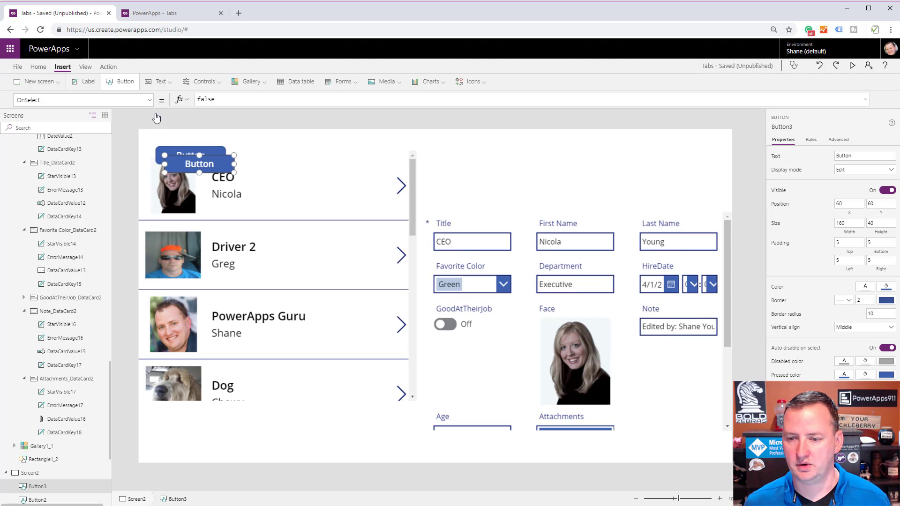
drag(190, 167, 465, 176)
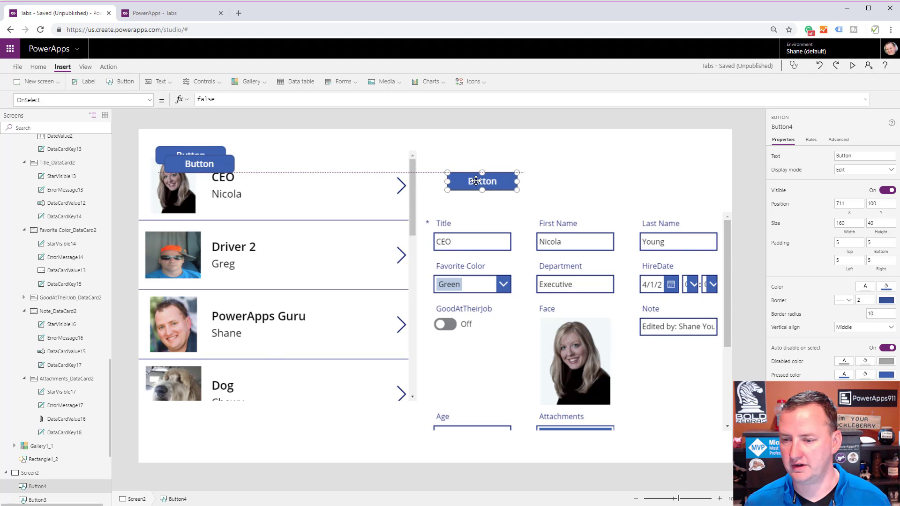
drag(206, 168, 583, 184)
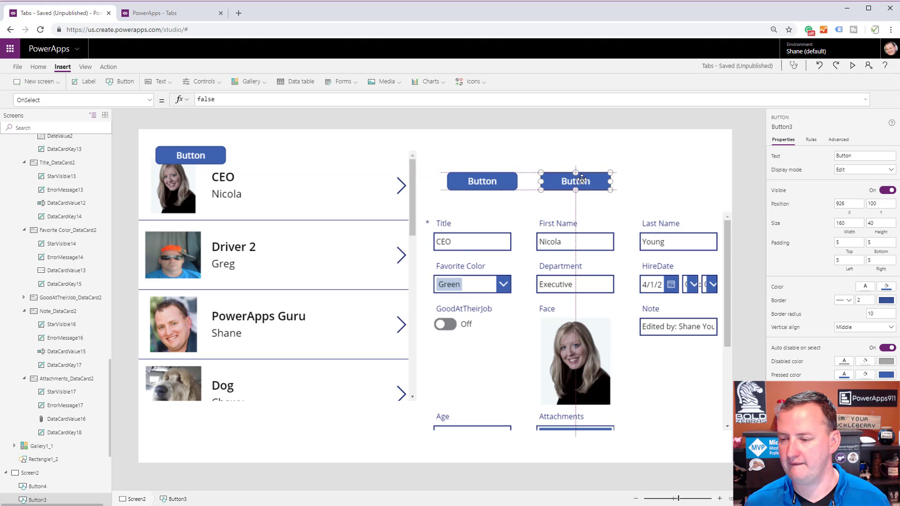
drag(191, 156, 671, 183)
Set the text of the three buttons above the form to Info, Job and Notes, in that order.
click(487, 183)
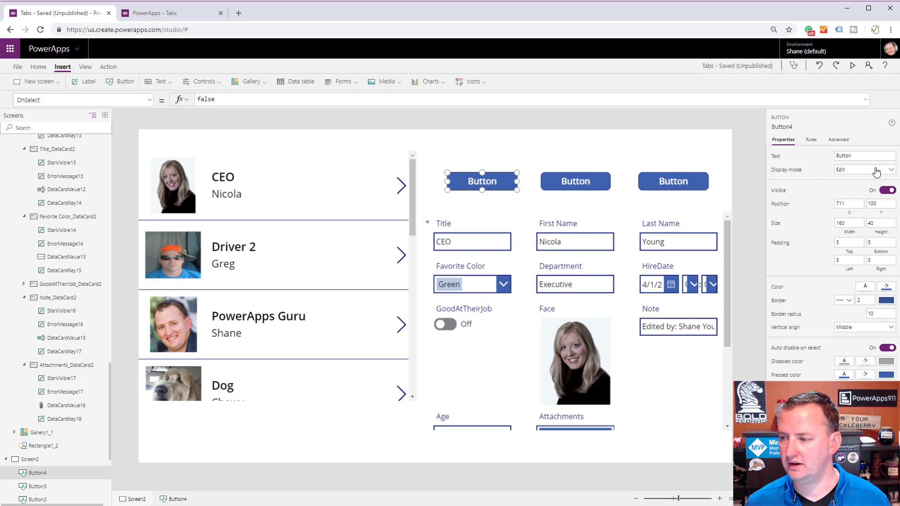
click(861, 157)
double_click(860, 157)
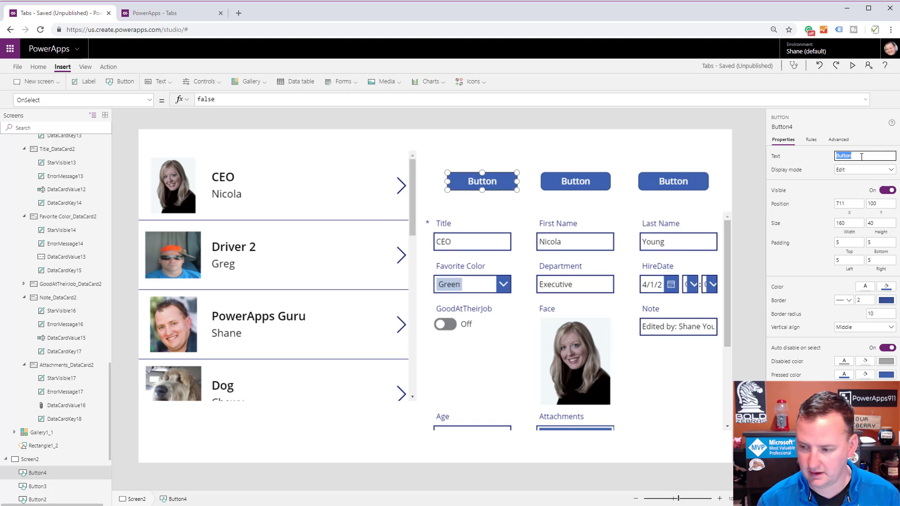
text(Info)
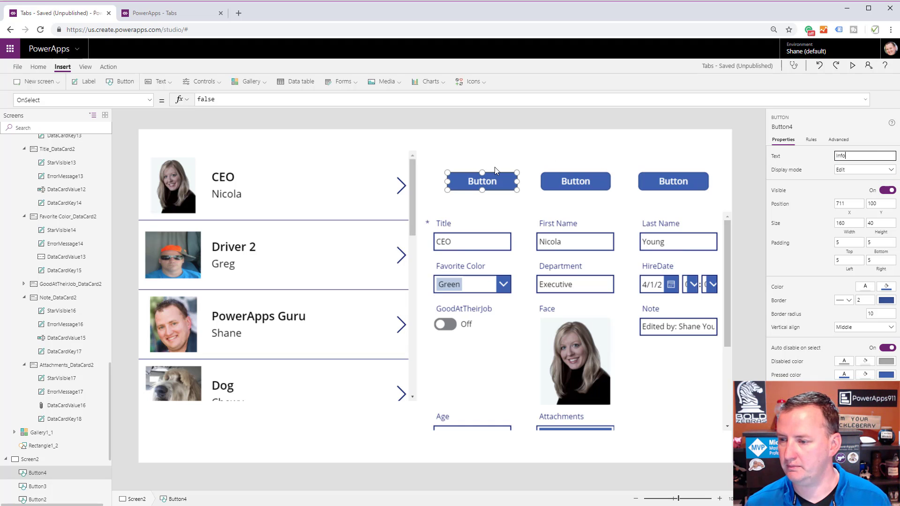
click(558, 169)
click(584, 180)
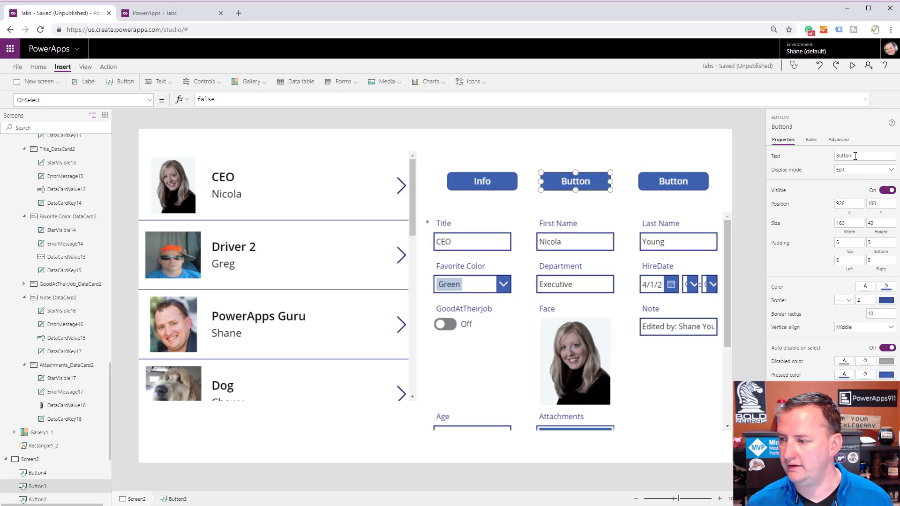
double_click(855, 156)
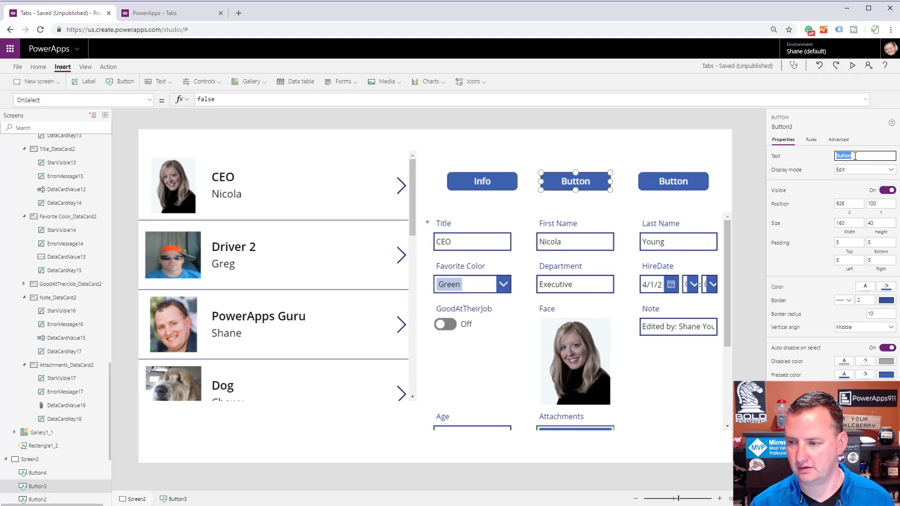
text(Job)
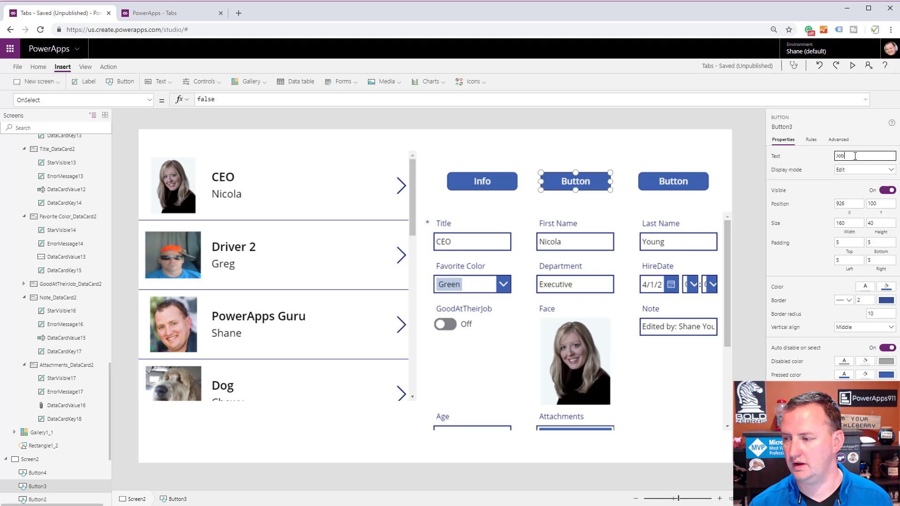
click(683, 188)
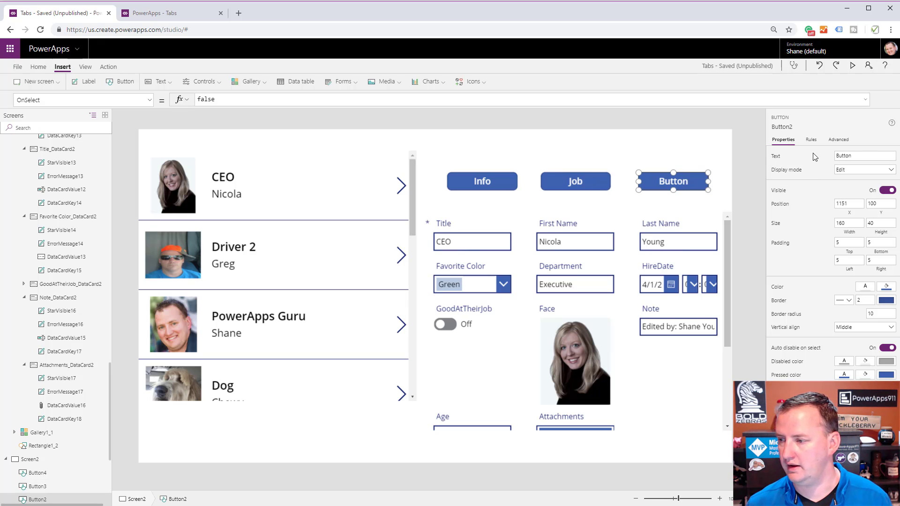
double_click(860, 155)
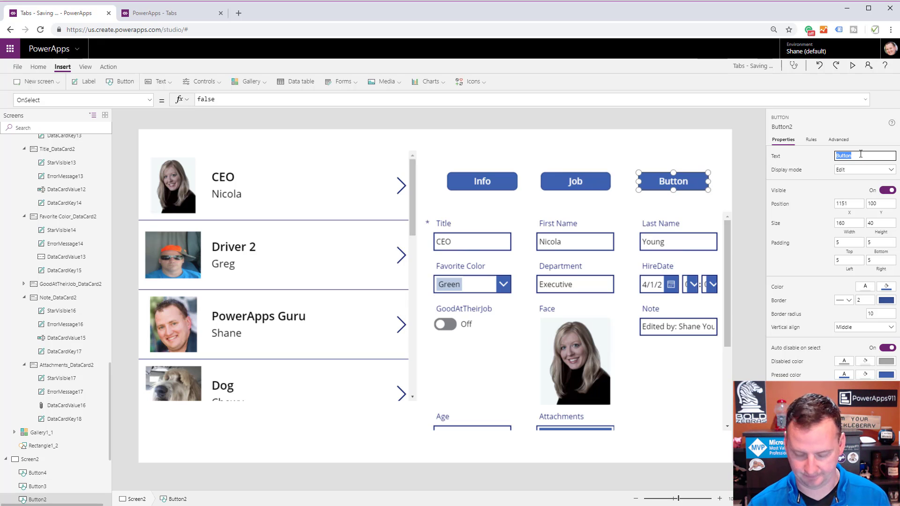
text(Notes)
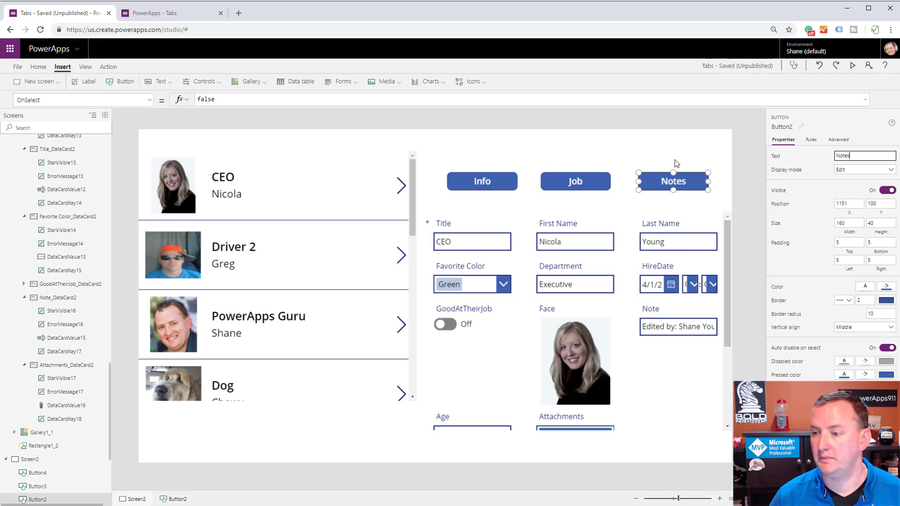
click(612, 166)
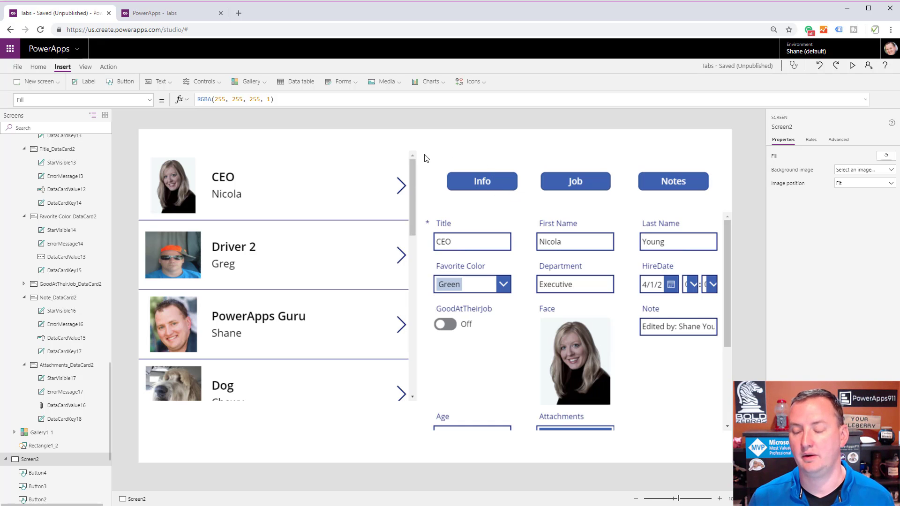
Insert a rectangle across the three buttons, at about X 708, Y 114 and about 603 by 25 in size.
click(470, 82)
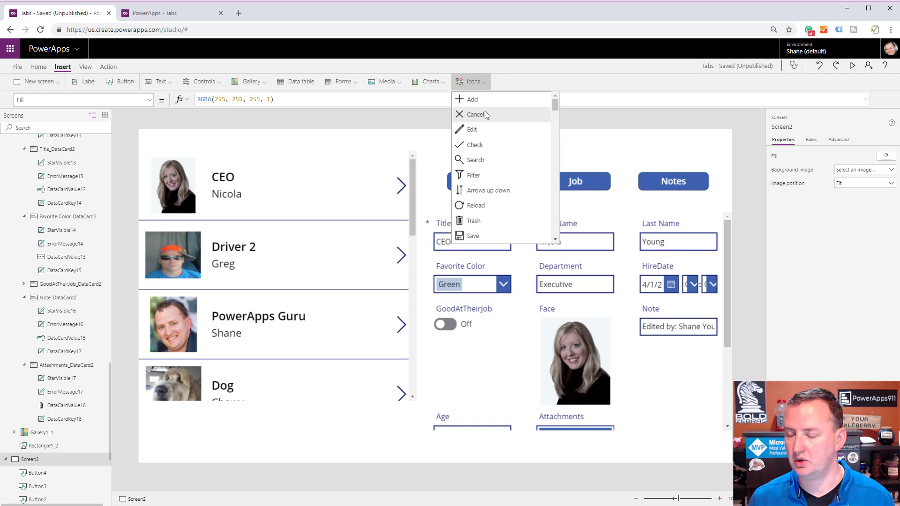
scroll(497, 188, down, 10)
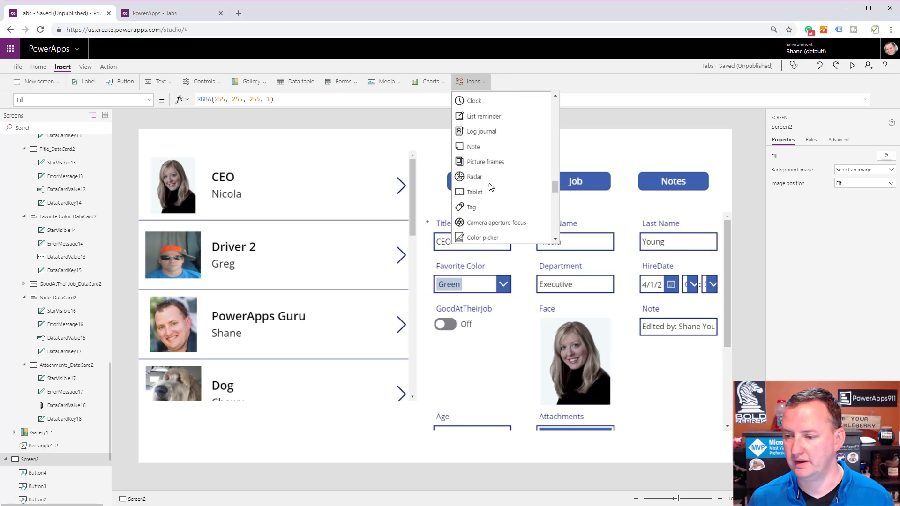
scroll(491, 187, down, 8)
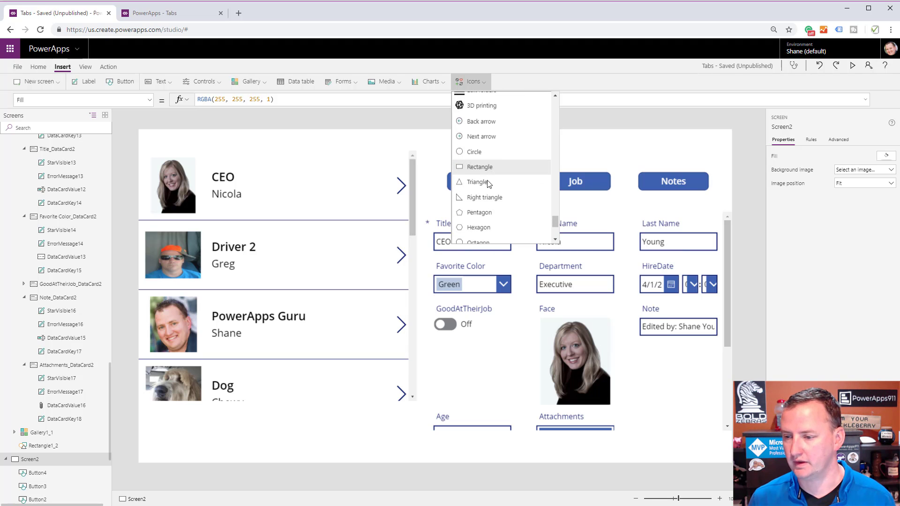
click(480, 167)
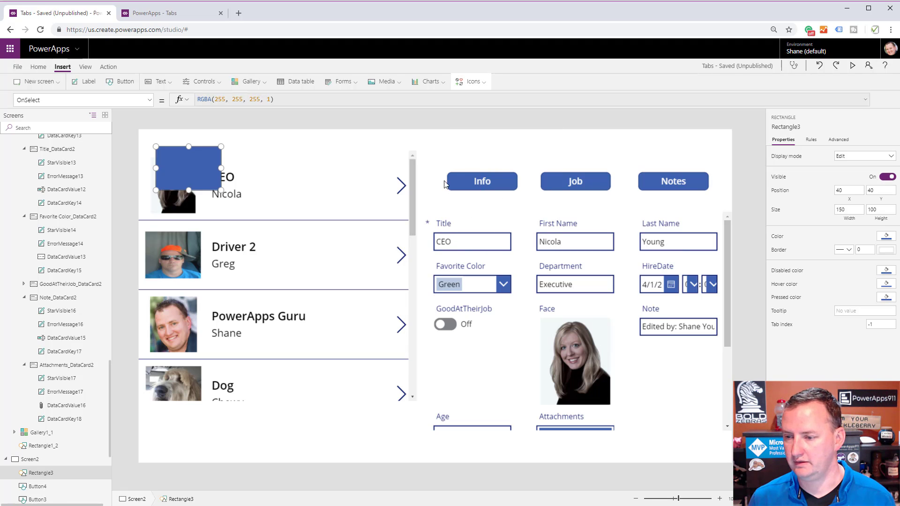
drag(187, 167, 708, 168)
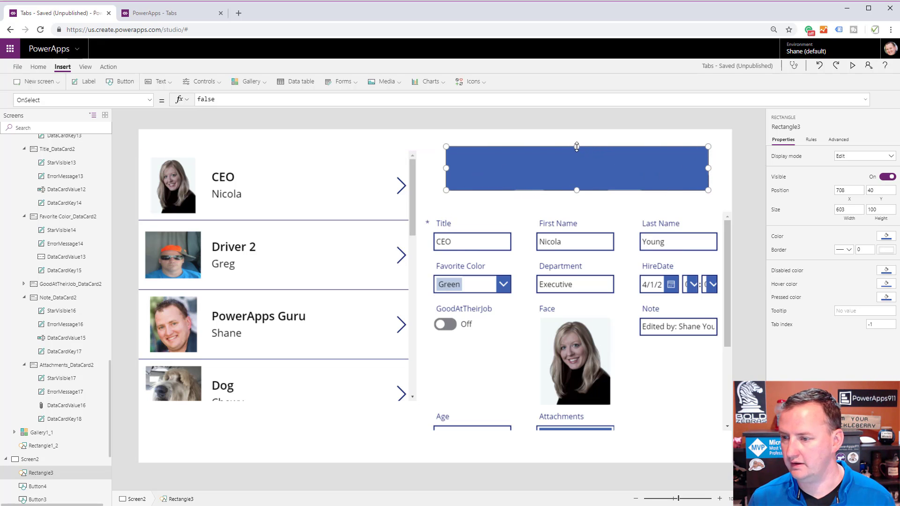
drag(576, 147, 573, 178)
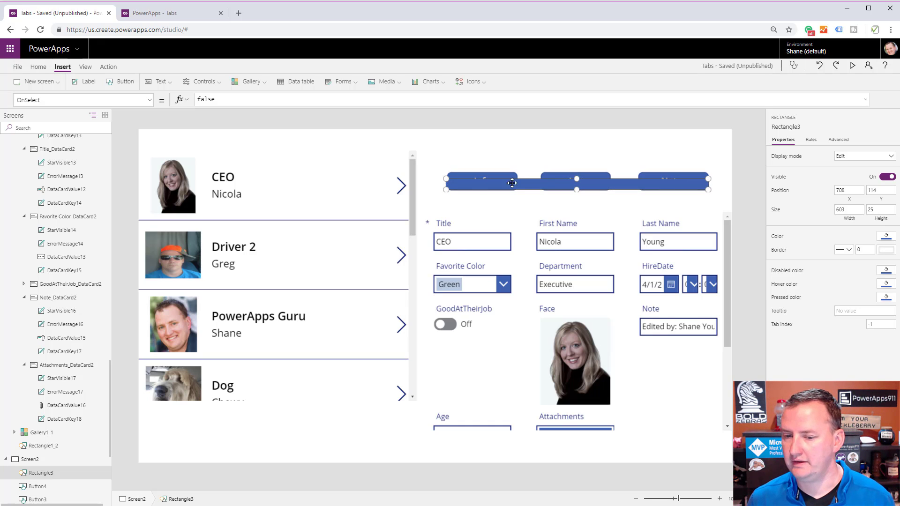
Send the rectangle to the back, behind the Info, Job and Notes buttons.
click(107, 472)
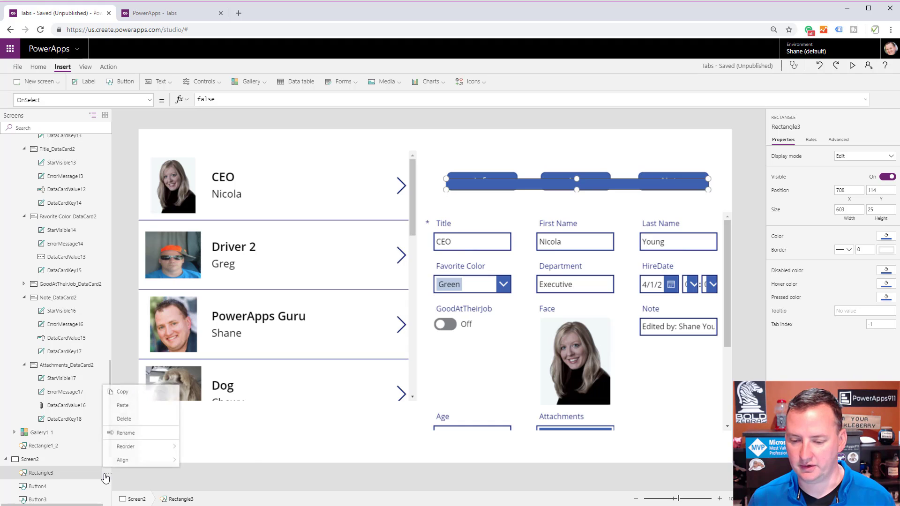
mouse_move(136, 458)
mouse_move(155, 446)
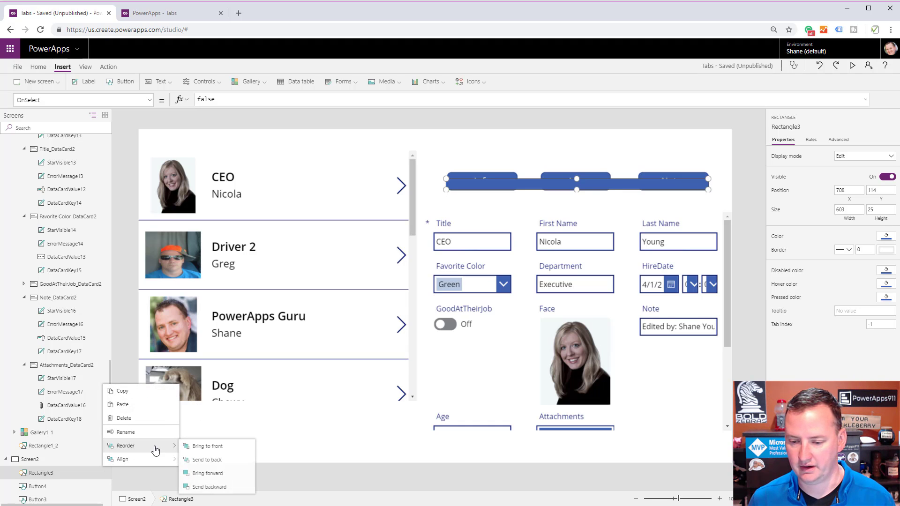
click(227, 462)
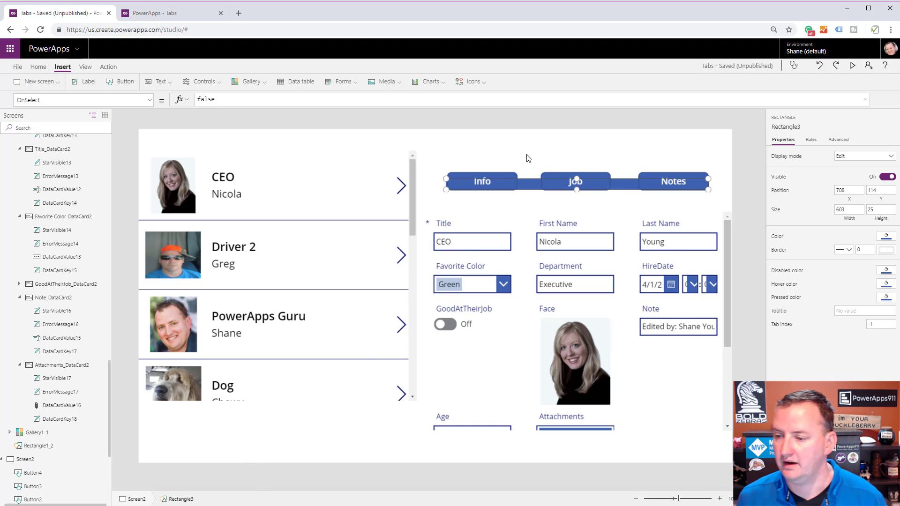
click(552, 160)
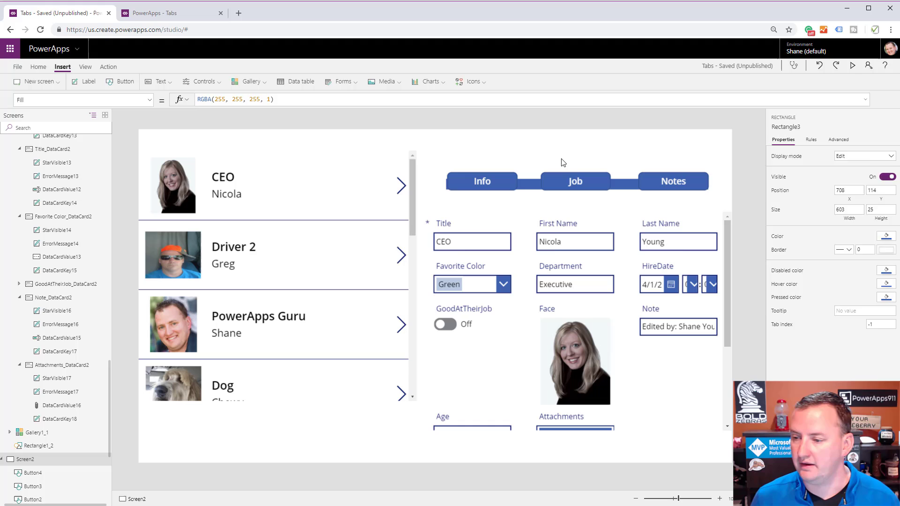
Set the height of the rectangle behind the tab buttons to 27.
click(530, 187)
drag(577, 189, 576, 190)
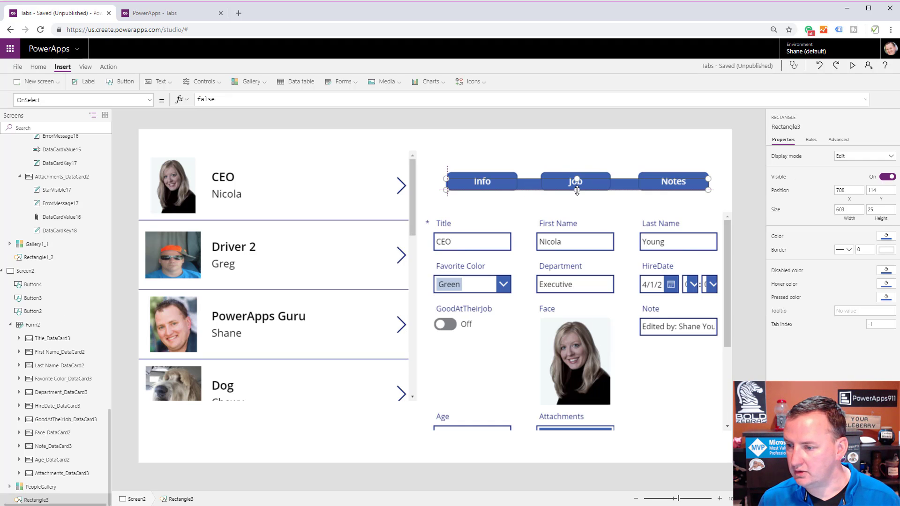
click(556, 210)
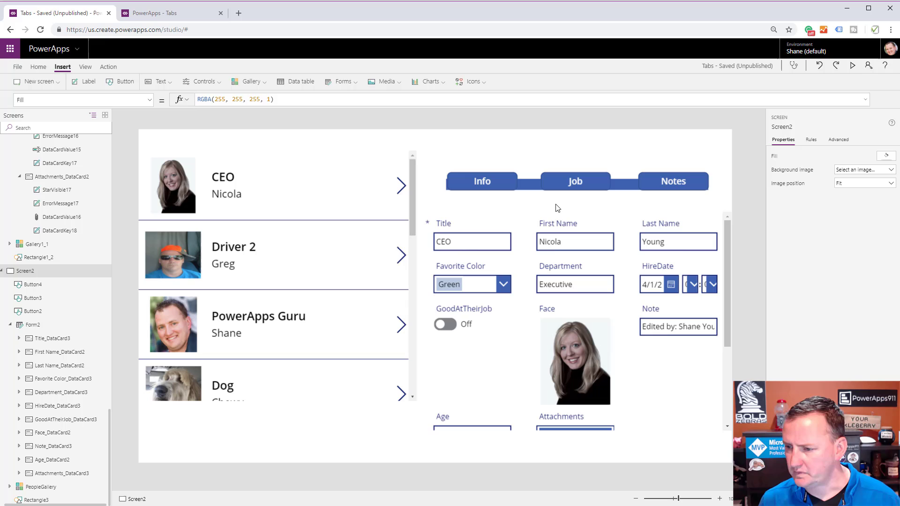
click(528, 187)
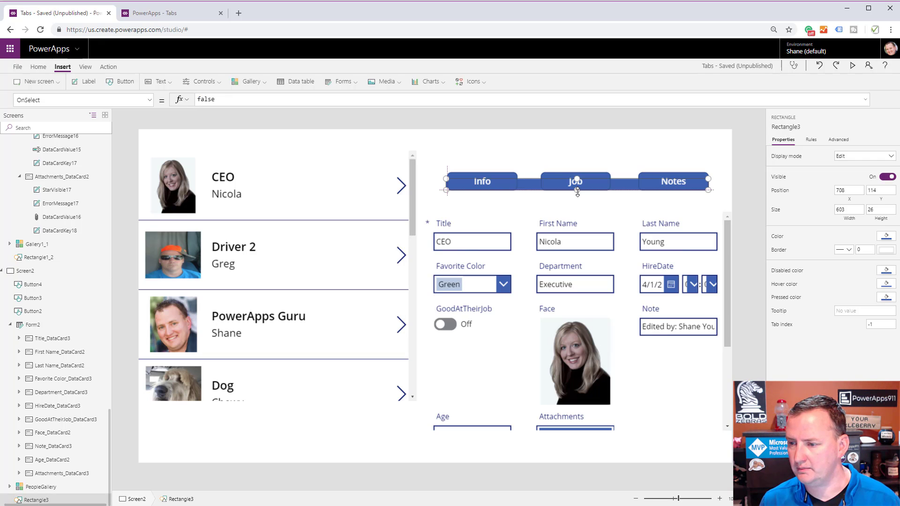
drag(578, 193, 578, 194)
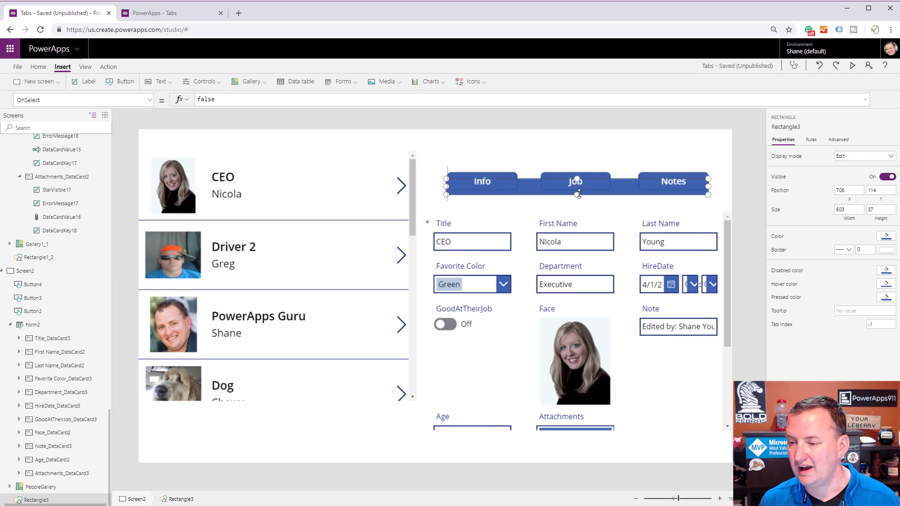
key(ctrl+z)
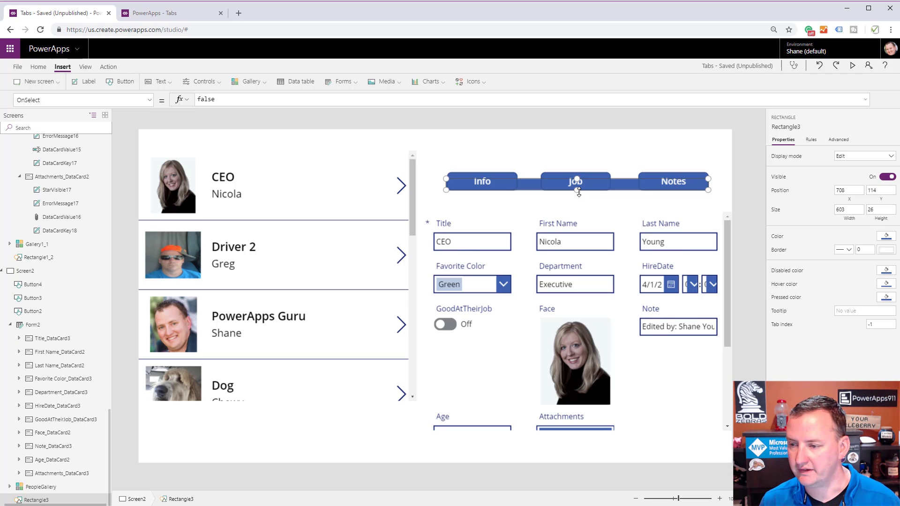
click(883, 209)
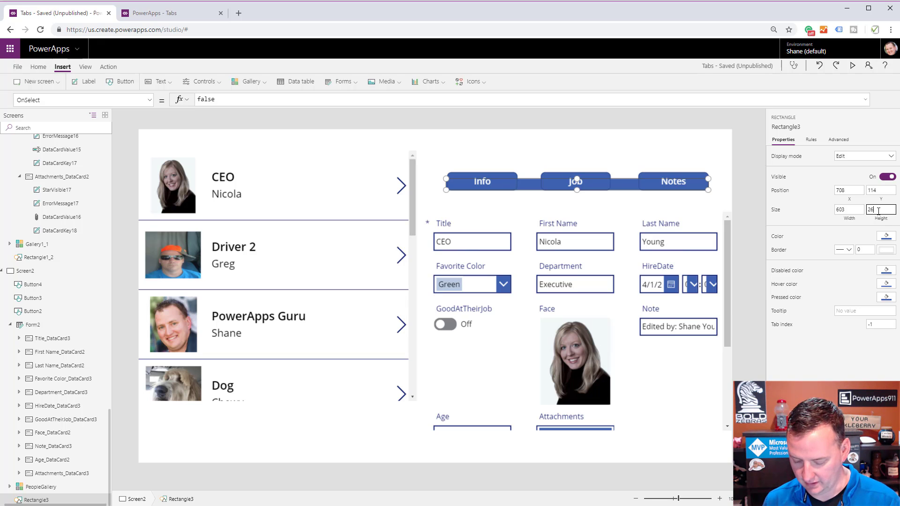
key(Return)
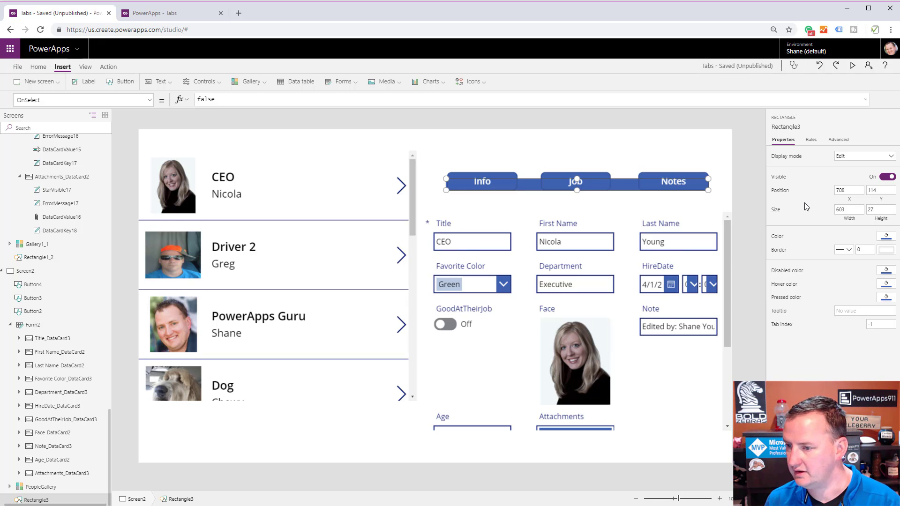
Set the Info button's OnSelect formula to Set(varVideo, "Info").
click(632, 222)
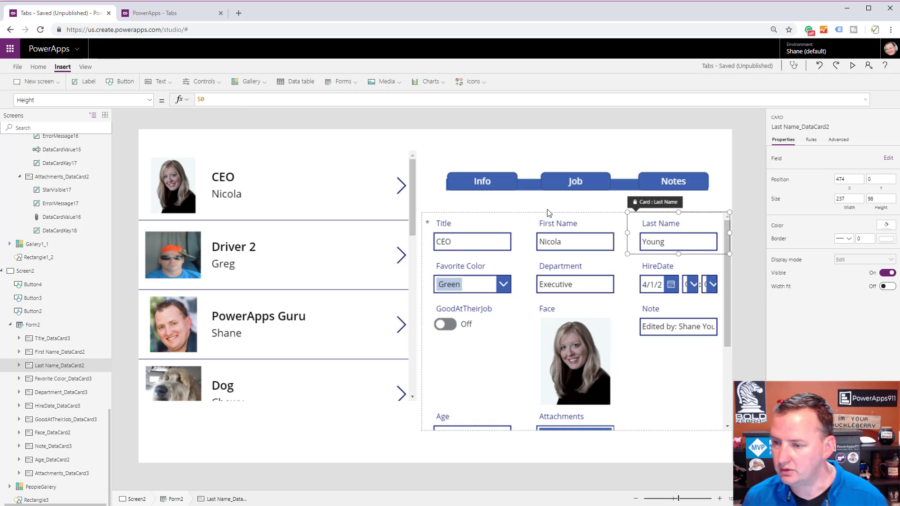
click(497, 178)
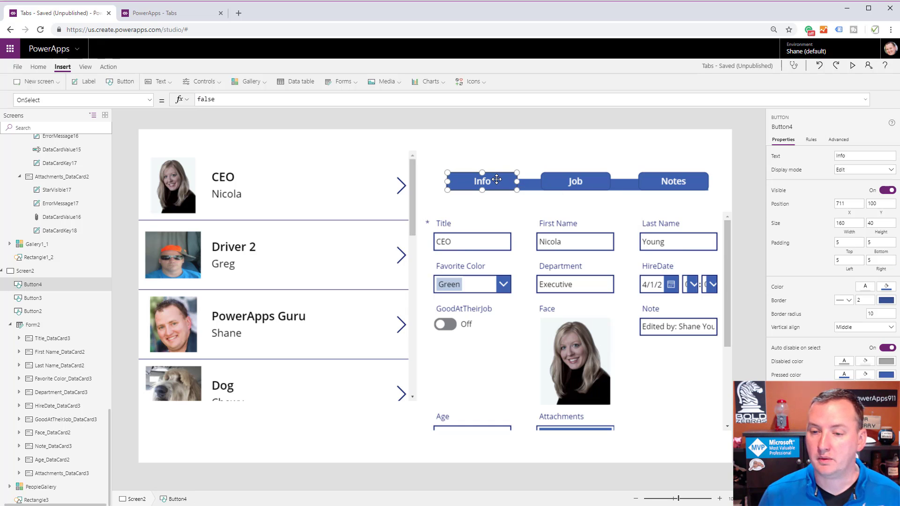
click(184, 100)
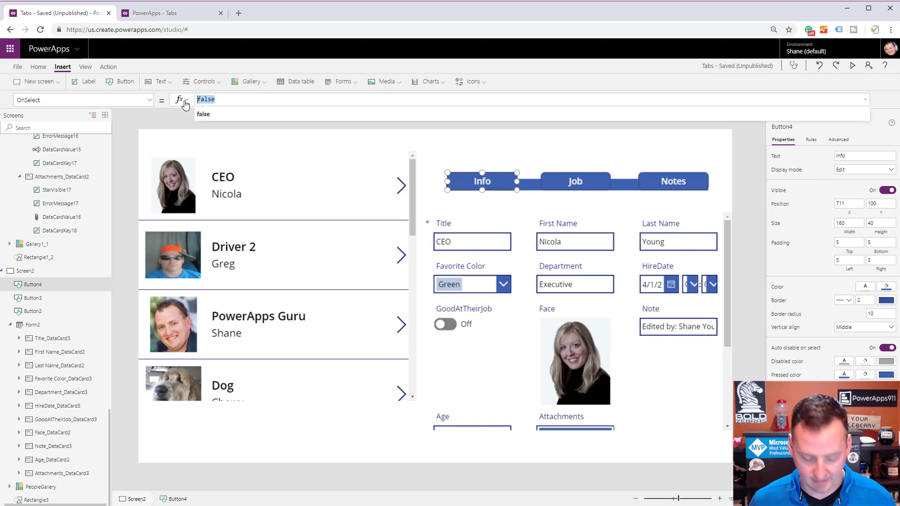
text(Set)
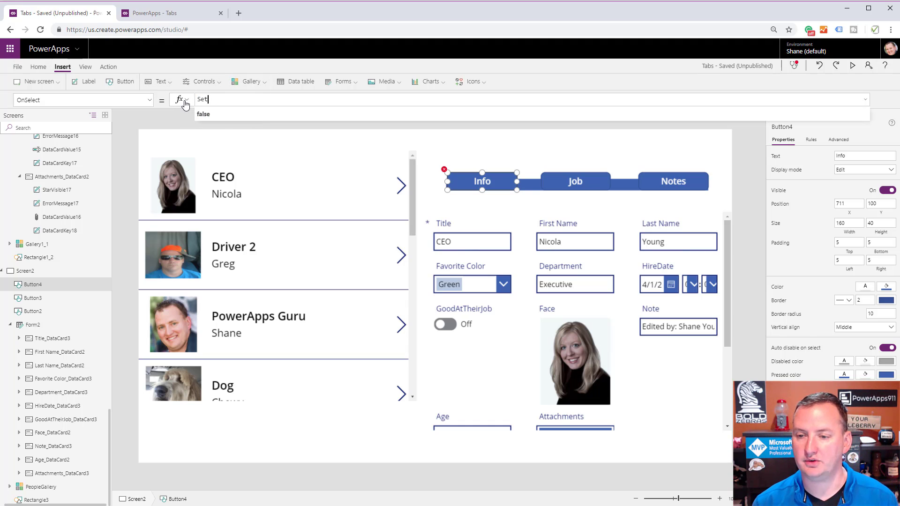
text((var)
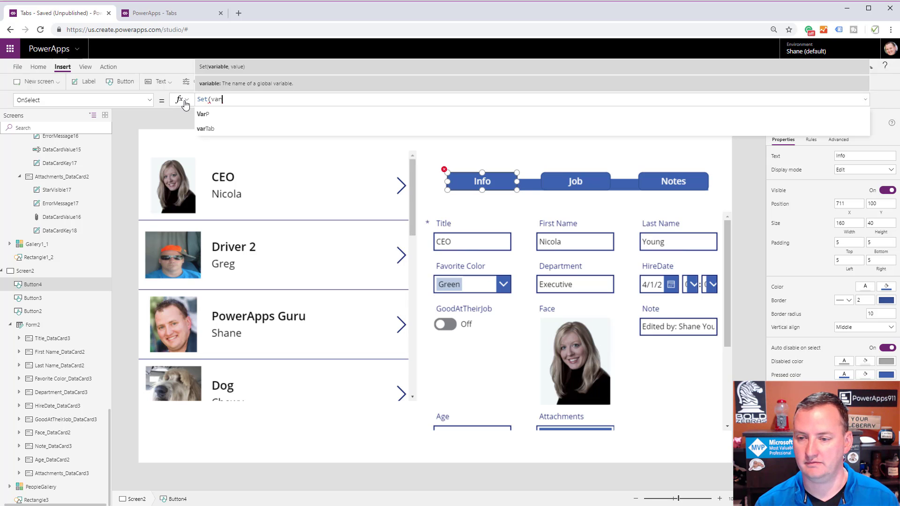
text(Video, )
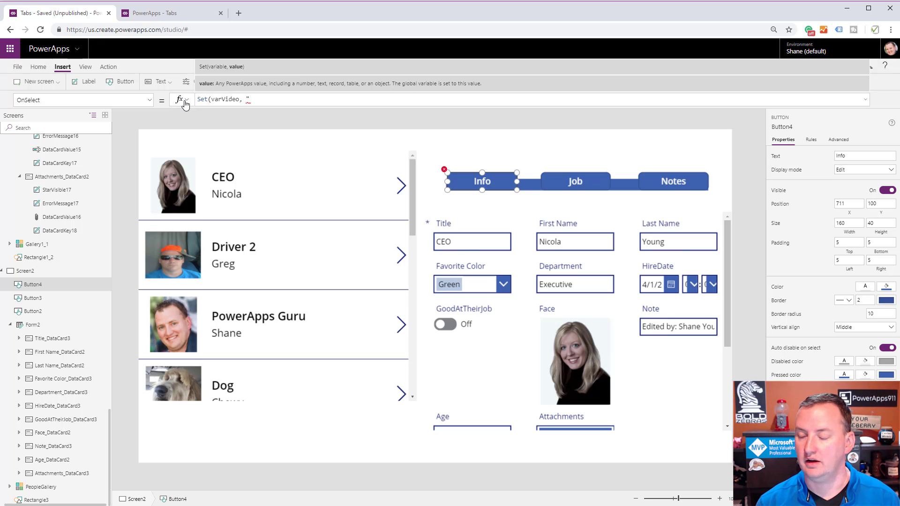
text("Info"))
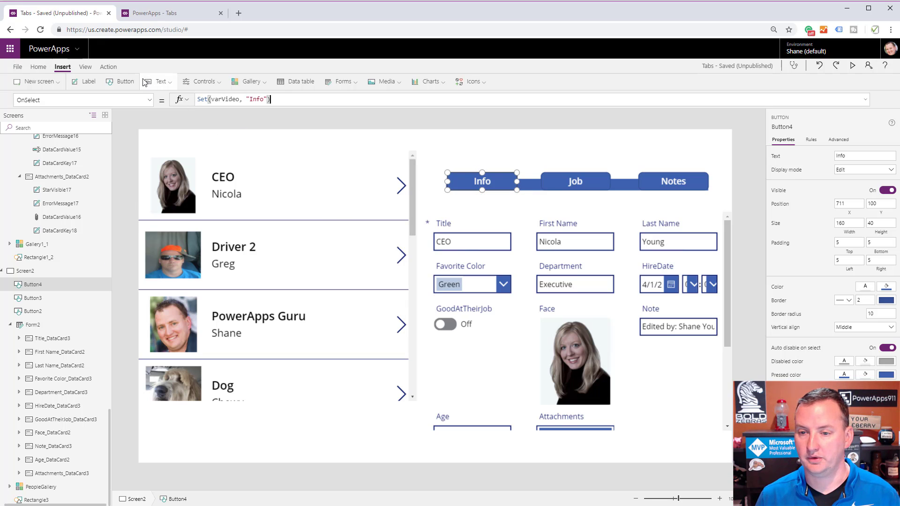
Start the Info button's DisplayMode formula with an If that tests varVideo = "Info".
click(150, 100)
scroll(97, 148, up, 3)
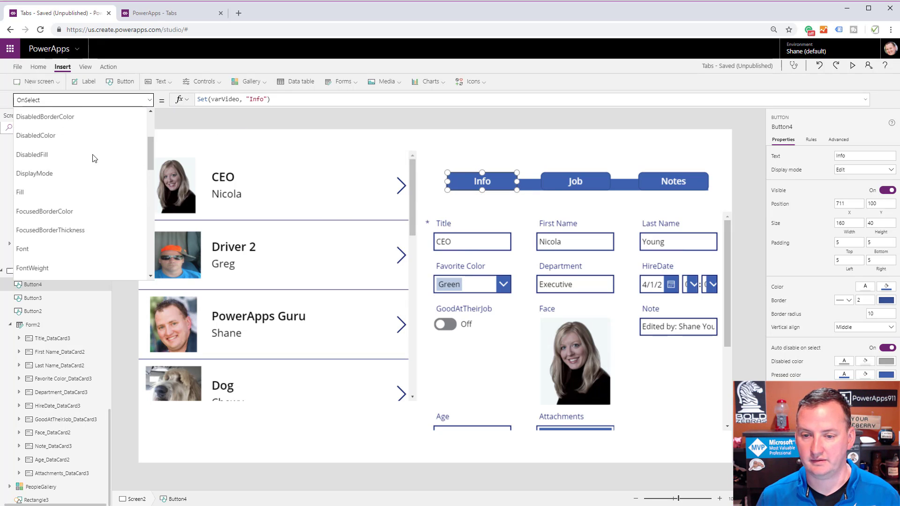
click(62, 166)
click(211, 104)
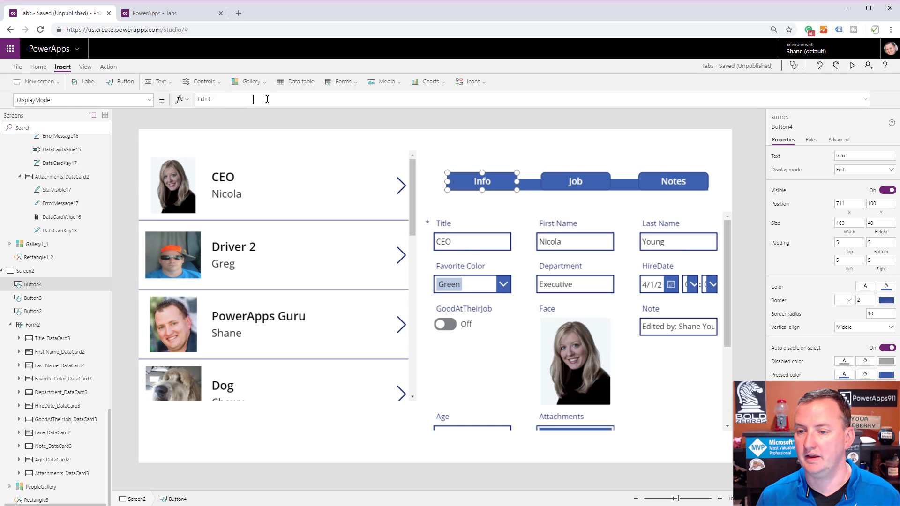
text(If(ca)
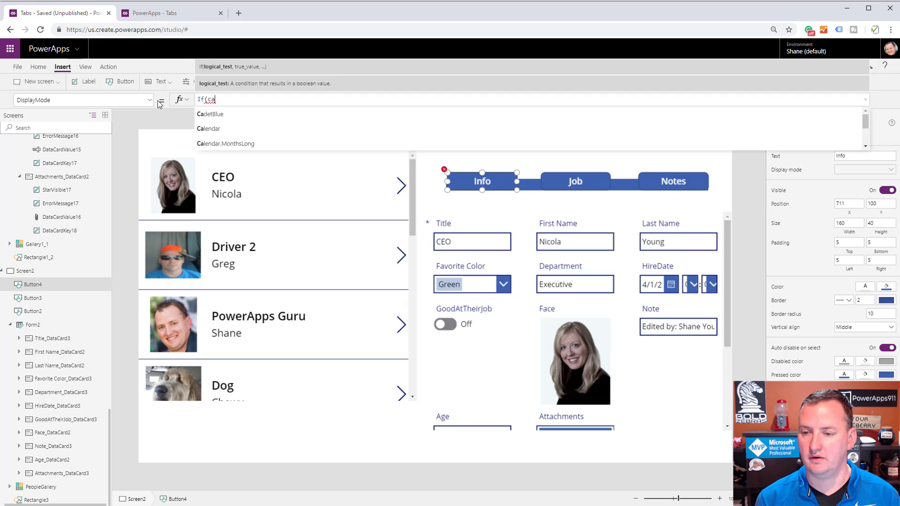
key(BackSpace)
key(BackSpace)
text(varVideo)
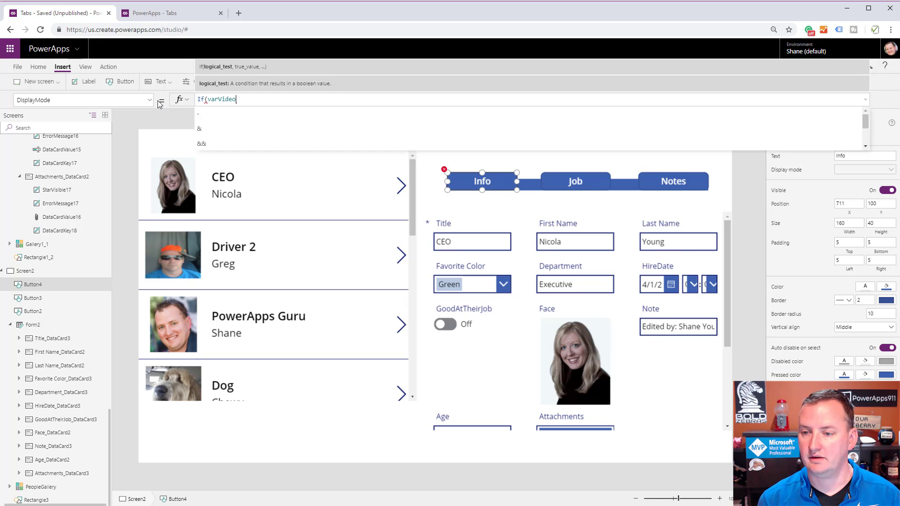
key(BackSpace)
text(,)
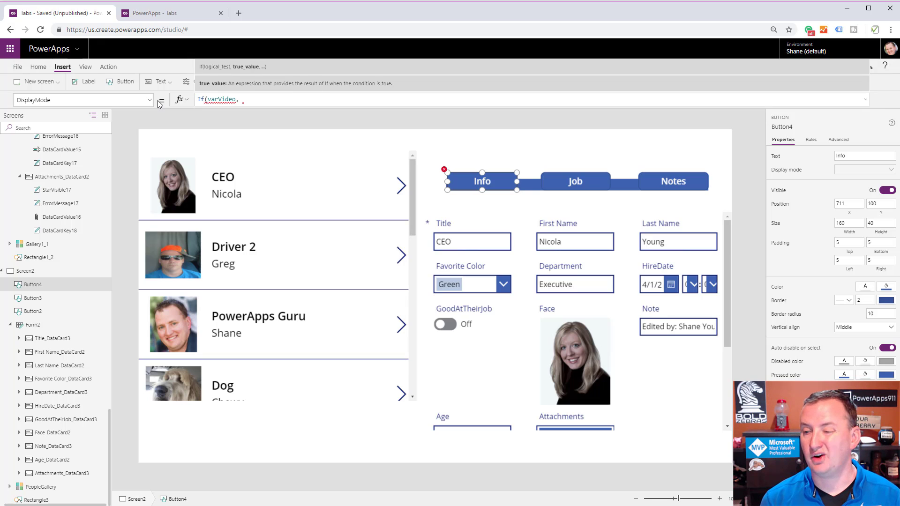
key(BackSpace)
key(BackSpace)
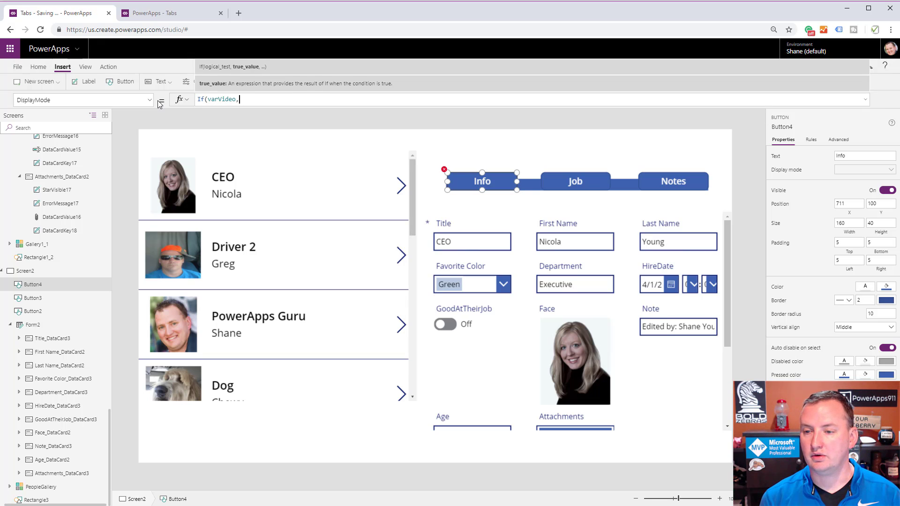
text(= "Inf)
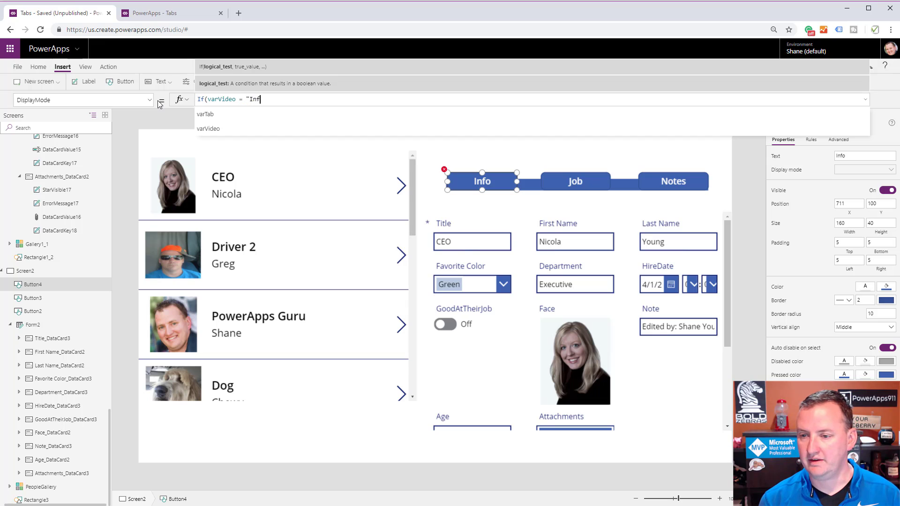
text(o", Disp)
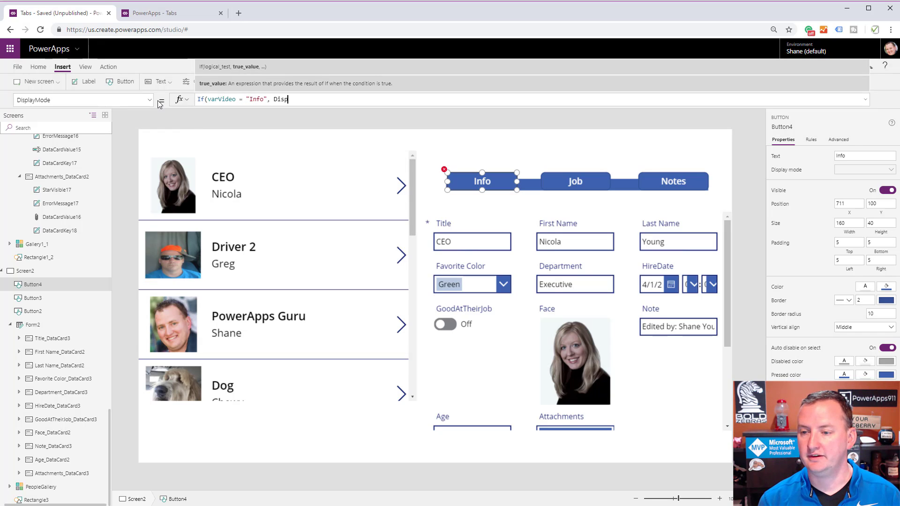
text(ly)
Add DisplayMode.Disabled as the true result of the Info button's If formula.
key(BackSpace)
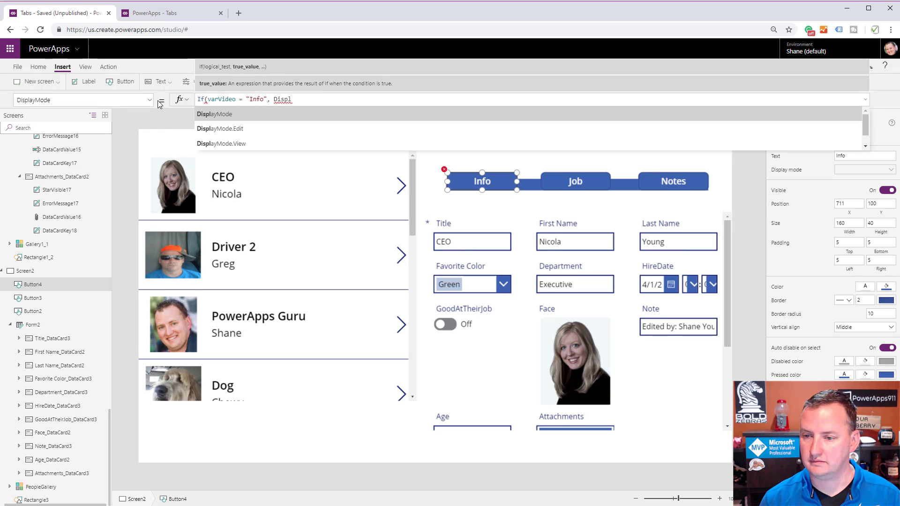
key(Down)
key(Up)
key(Tab)
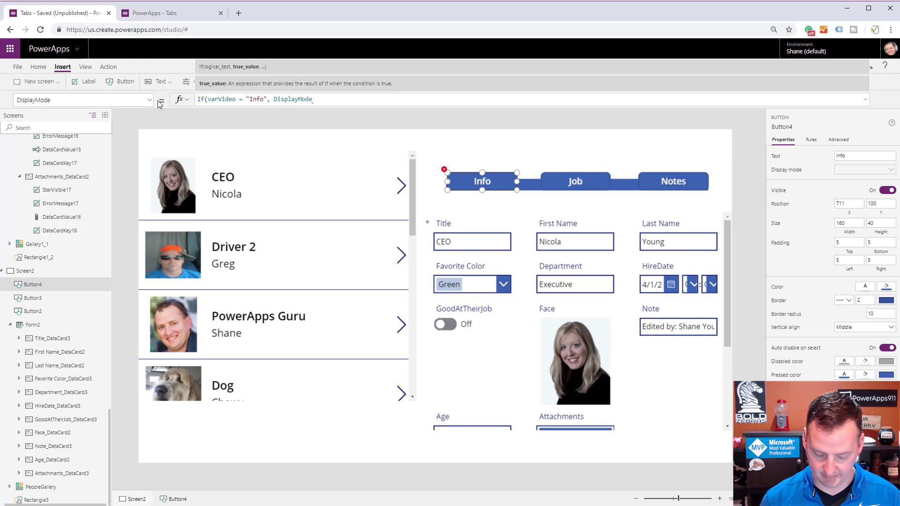
text(.d)
key(Tab)
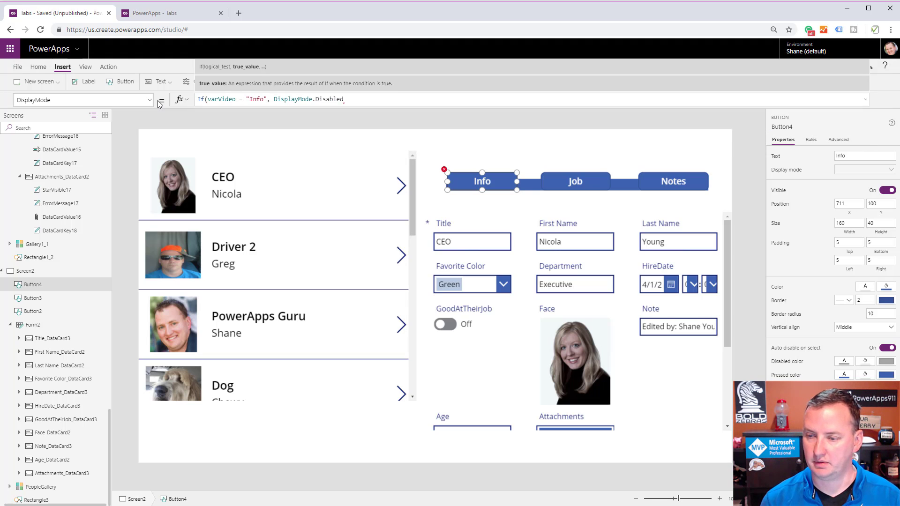
Add DisplayMode.Edit as the else result and close the Info button's If formula.
text(, di)
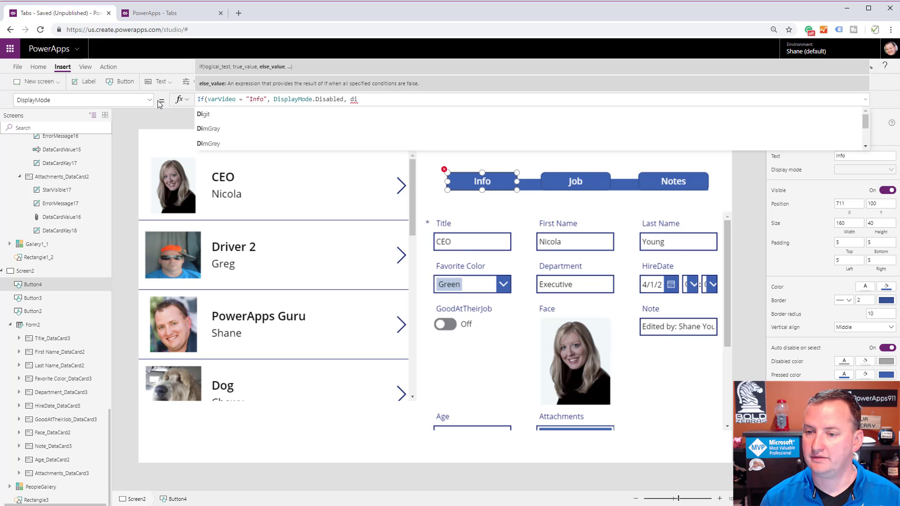
text(s)
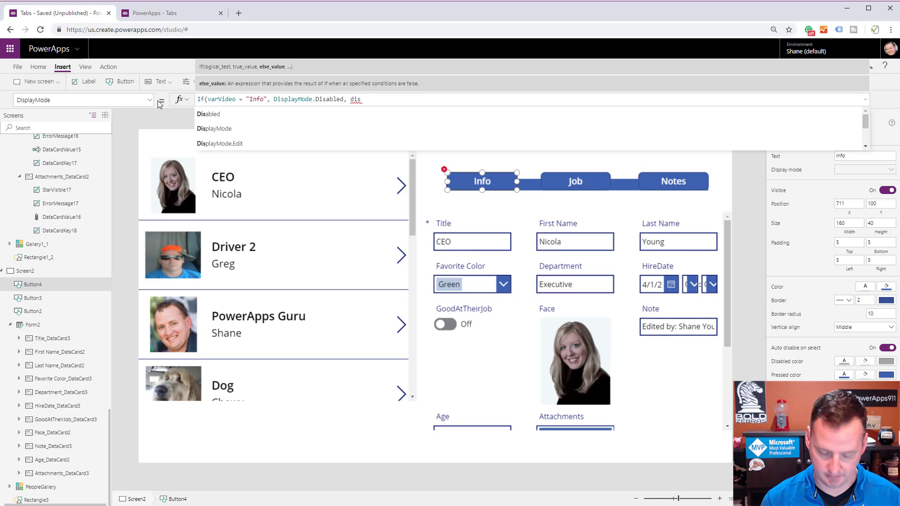
key(Down)
key(Down)
key(Down)
key(Tab)
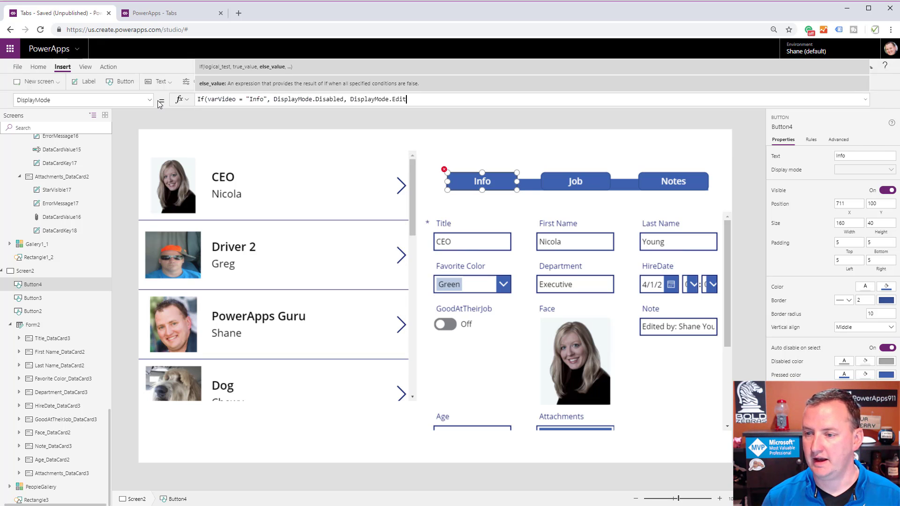
text())
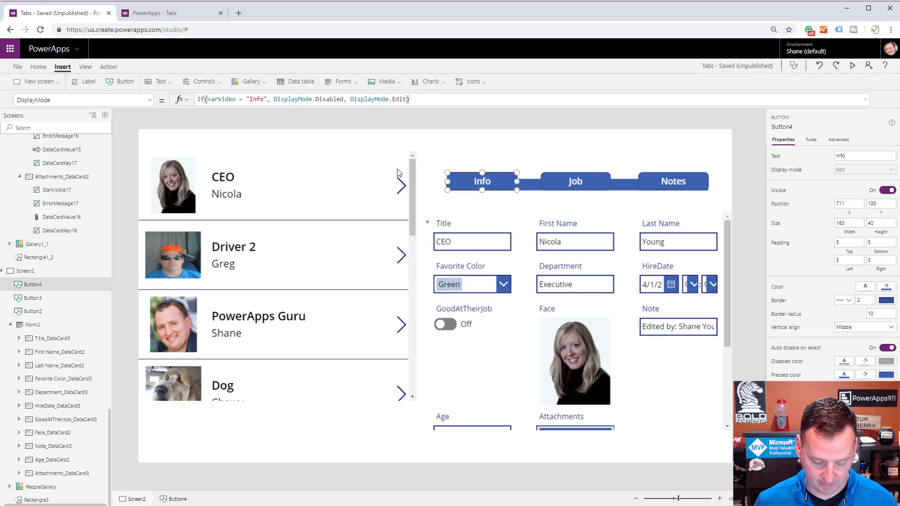
Run the Info button's action on the canvas to test its display mode, and deselect the button.
key(alt)
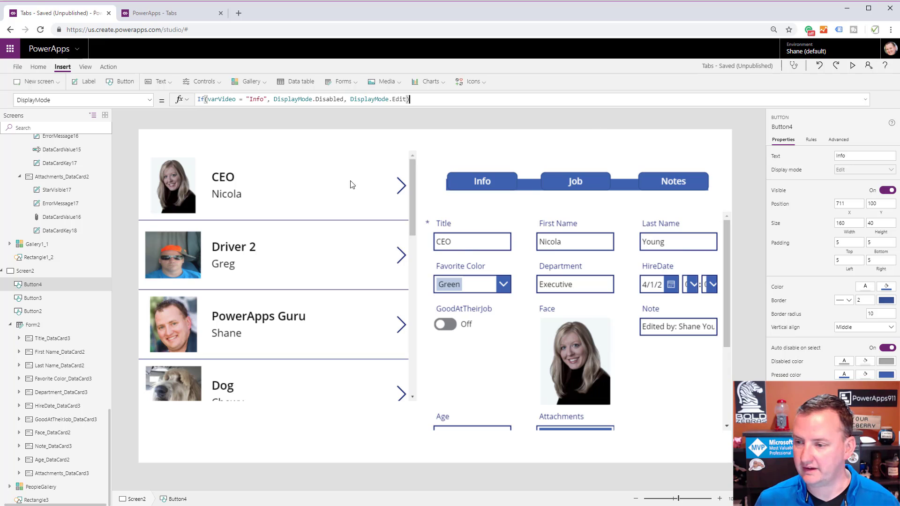
alt+click(462, 182)
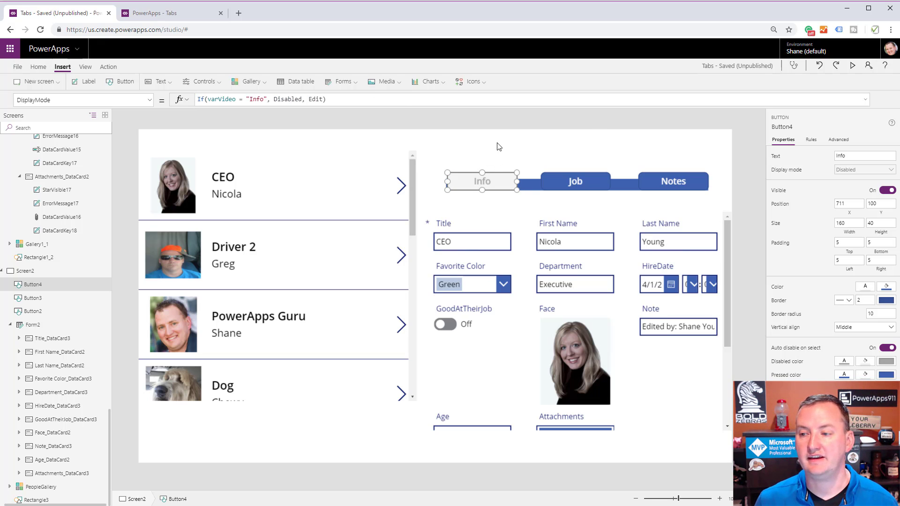
click(503, 158)
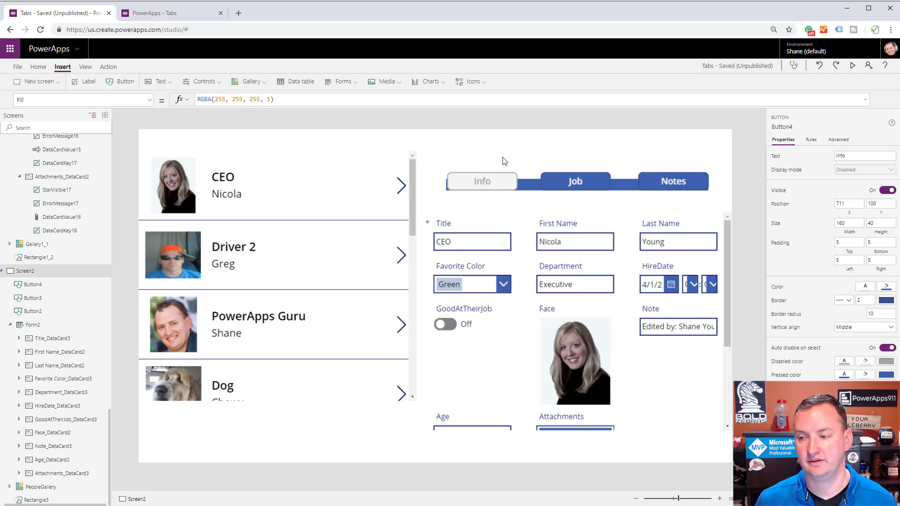
Set the Info button's DisabledFill property to White.
click(469, 180)
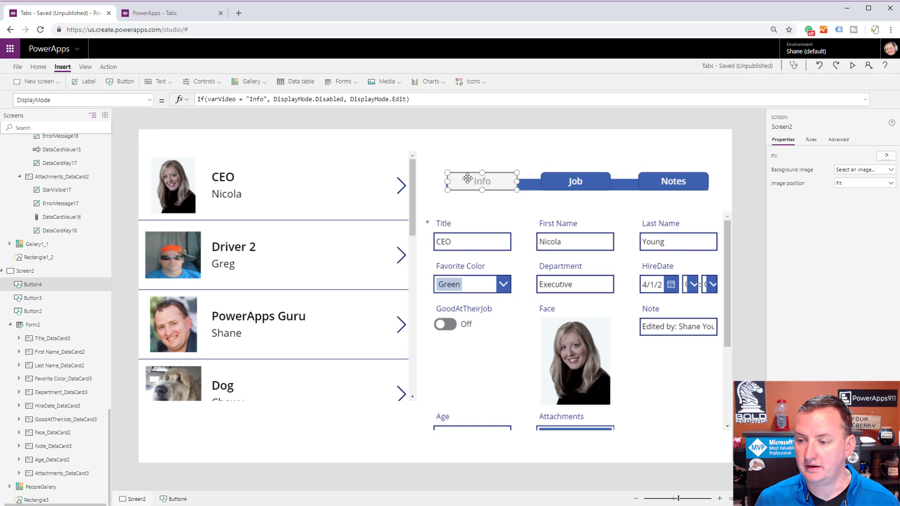
click(149, 100)
scroll(78, 182, up, 3)
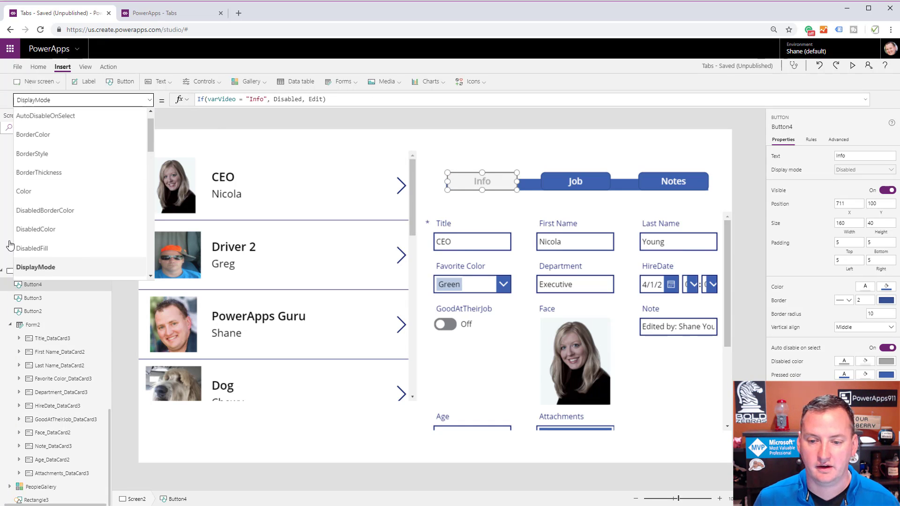
click(58, 249)
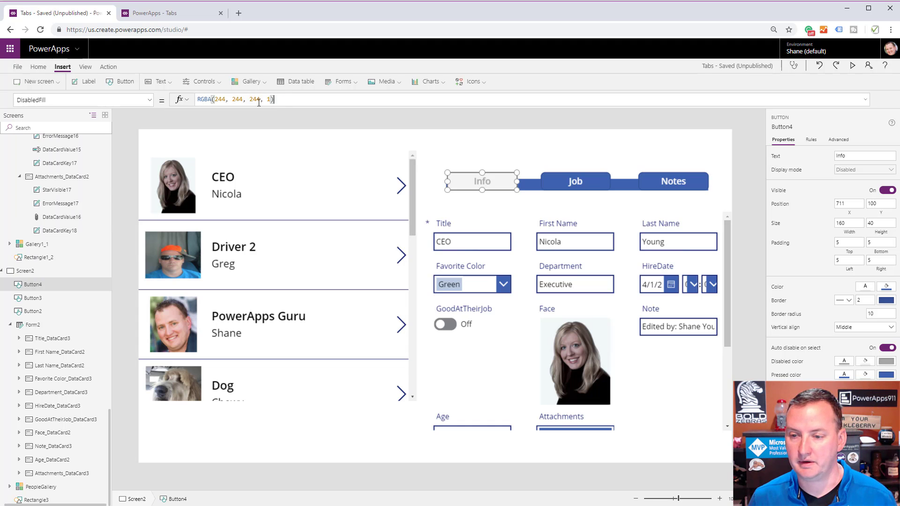
key(ctrl+a)
text(White)
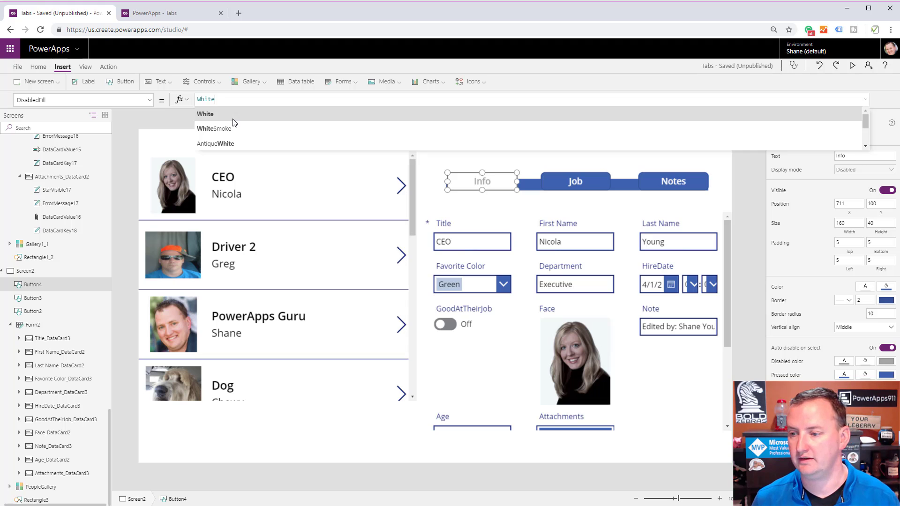
click(504, 182)
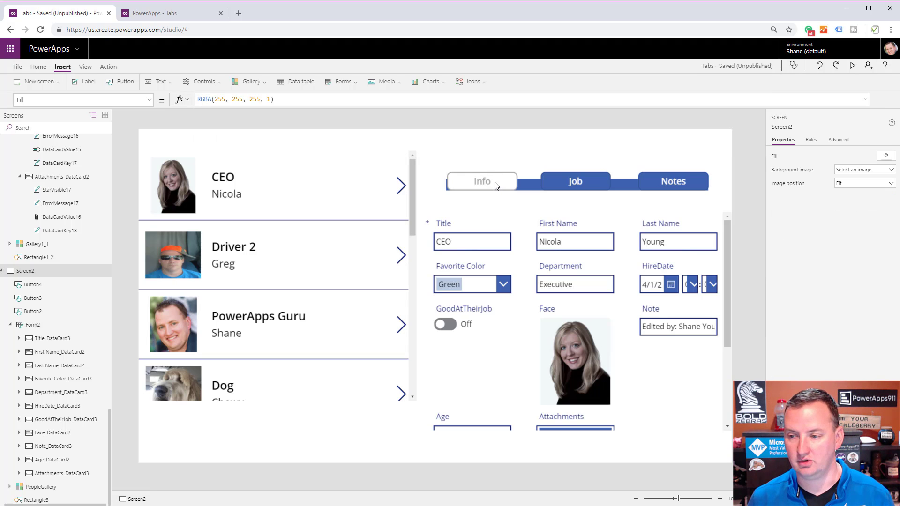
Set the Info button's BorderThickness property to 1.
click(460, 177)
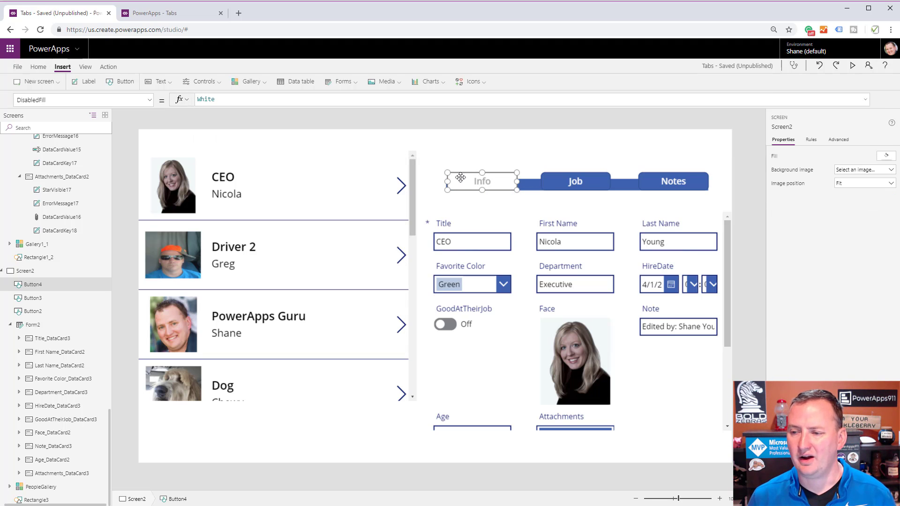
click(150, 100)
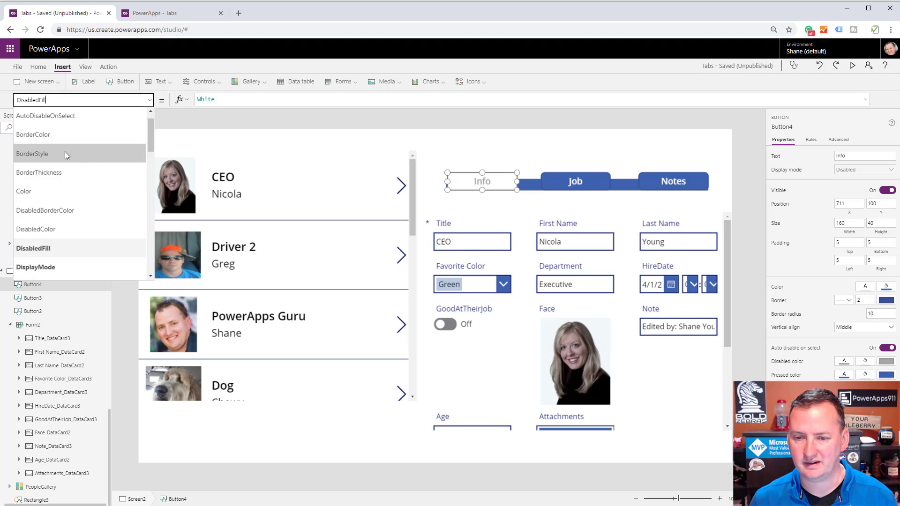
click(63, 173)
click(206, 100)
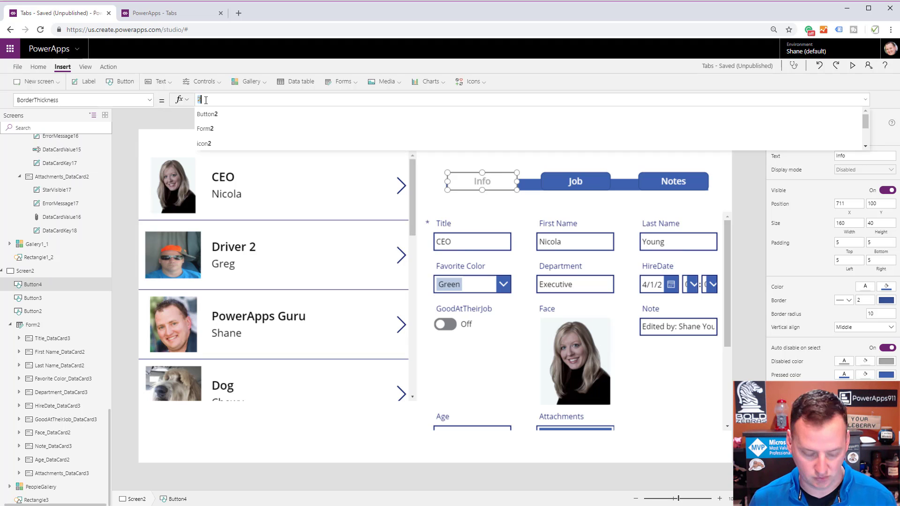
click(459, 166)
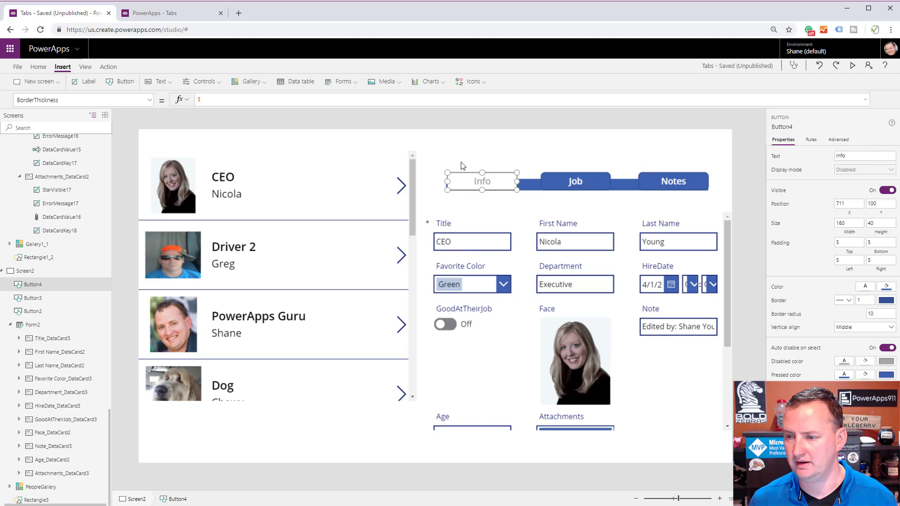
click(466, 189)
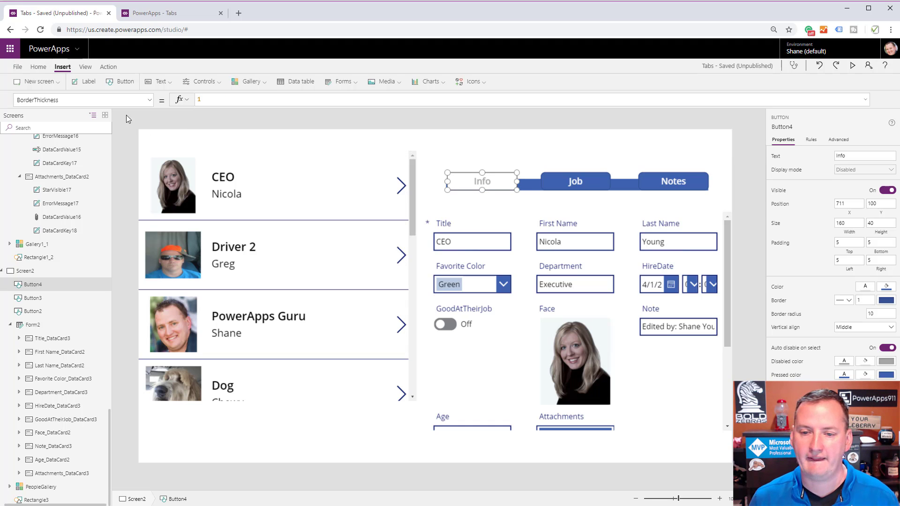
click(150, 102)
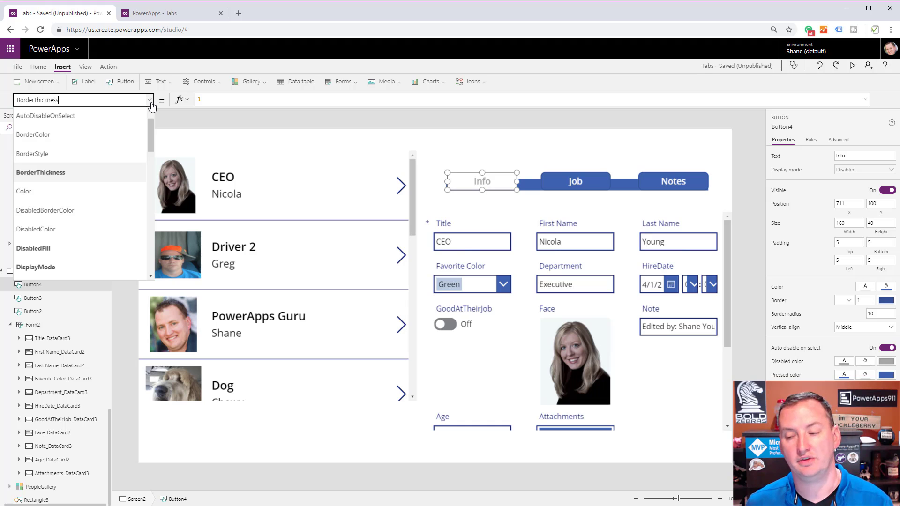
click(518, 162)
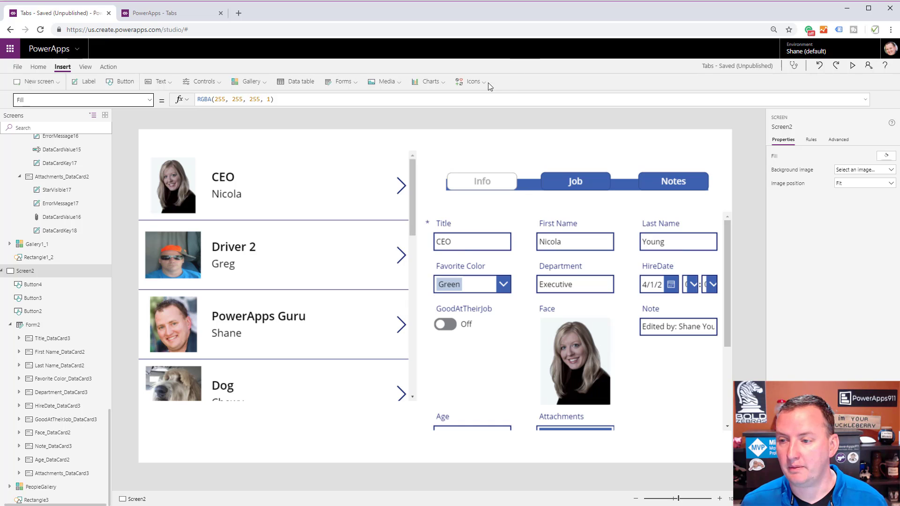
Insert a rectangle over the lower part of the Info button at X 711, Y 128, sized 160 by 13.
click(471, 81)
scroll(490, 184, down, 6)
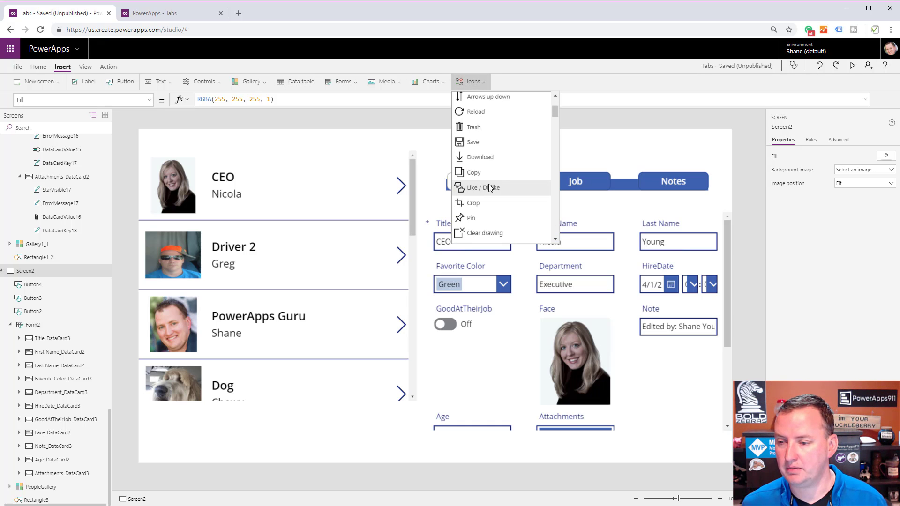
scroll(487, 188, down, 10)
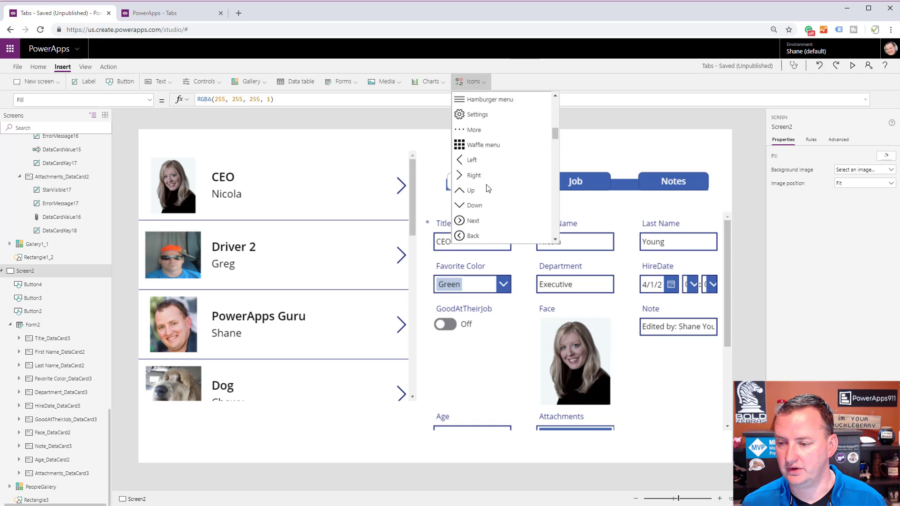
scroll(487, 188, down, 10)
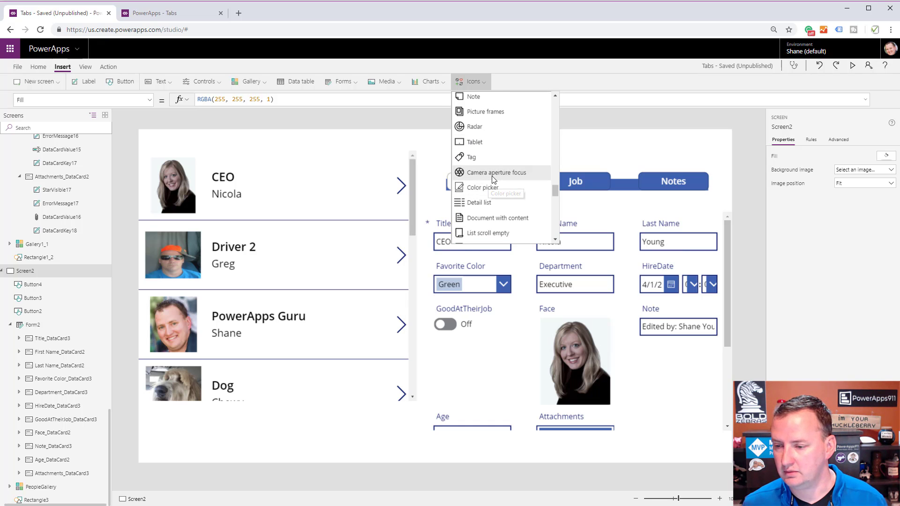
scroll(489, 180, down, 8)
scroll(492, 177, down, 5)
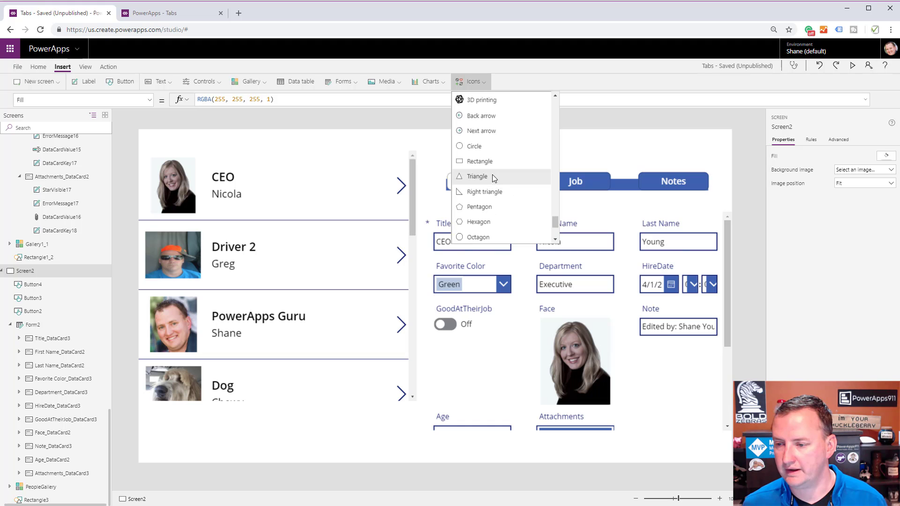
click(493, 161)
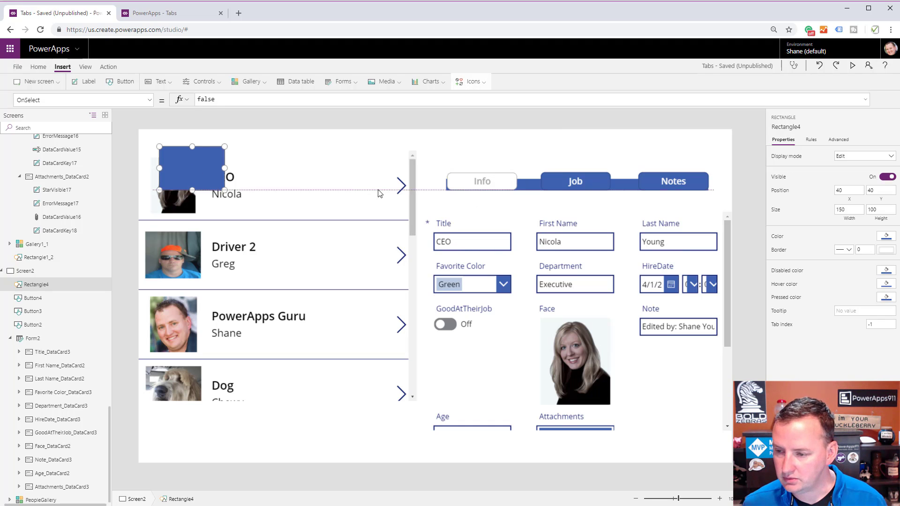
drag(197, 173, 481, 190)
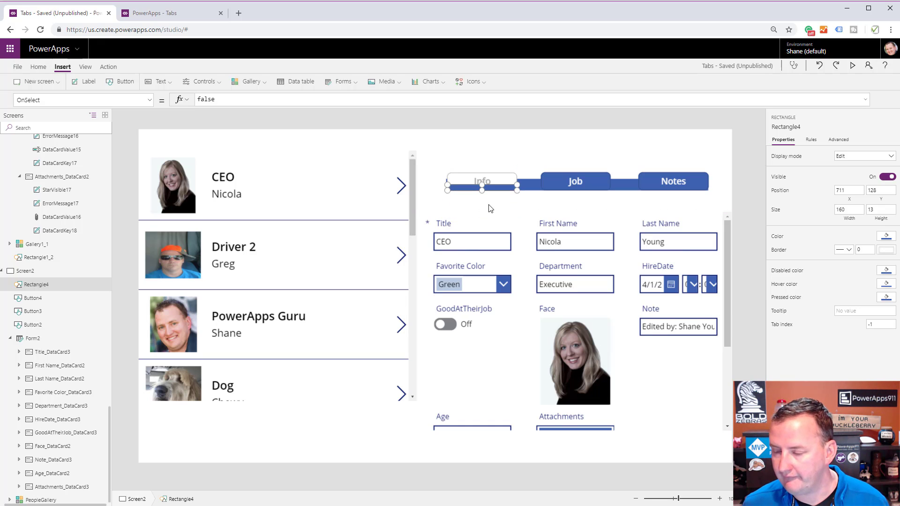
click(500, 161)
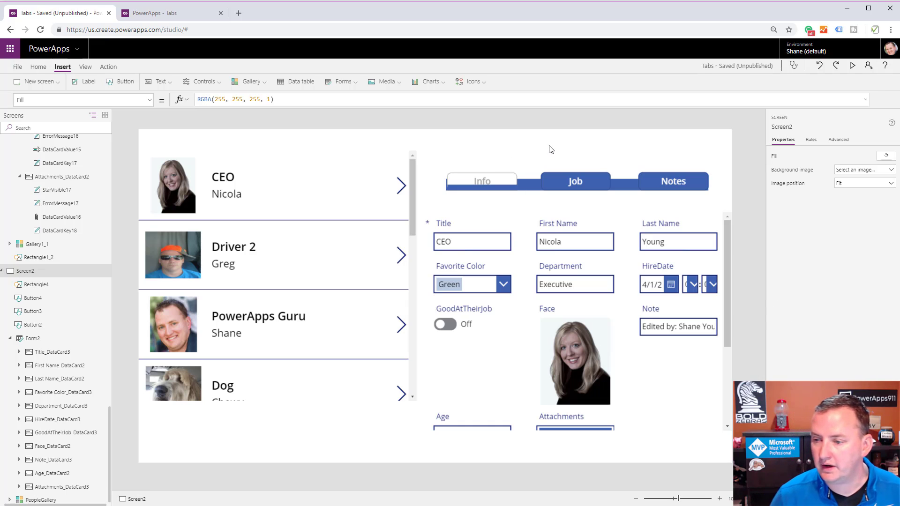
Extend the left edge of the rectangle over the Info button to X 708, making it 163 wide.
click(454, 187)
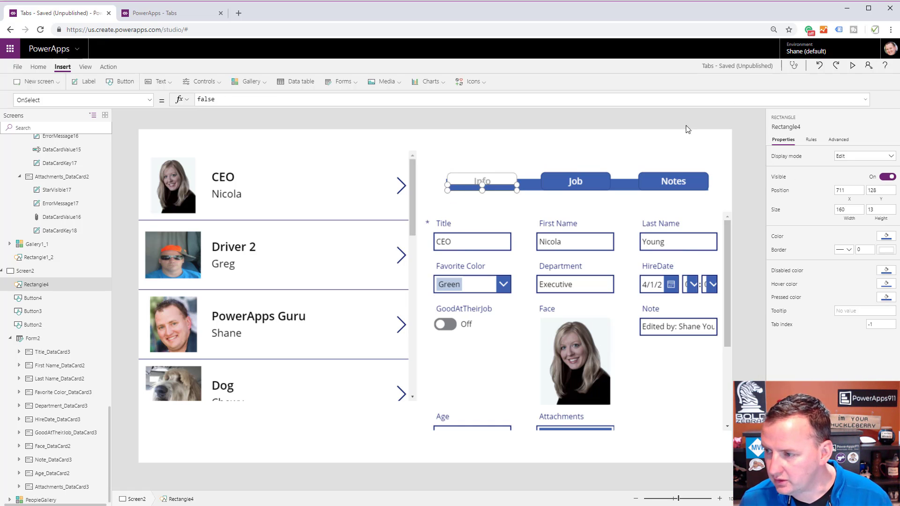
click(719, 500)
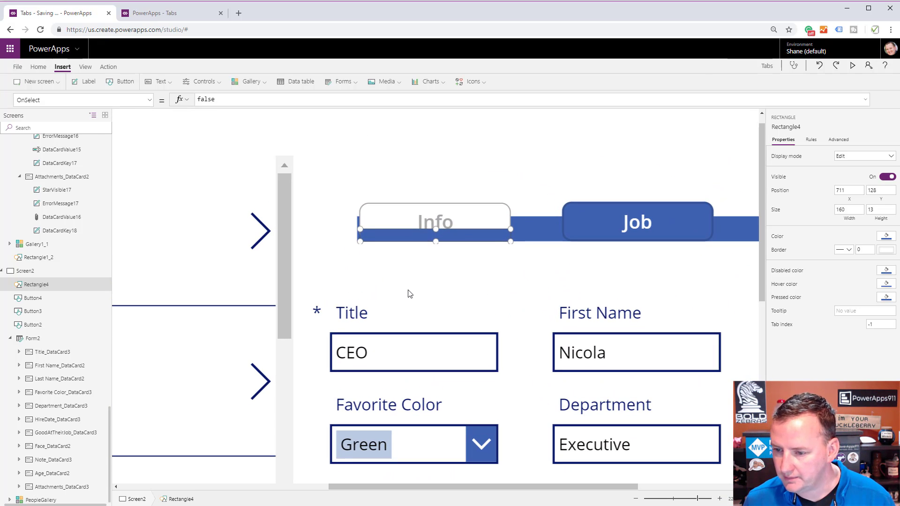
click(407, 300)
click(372, 231)
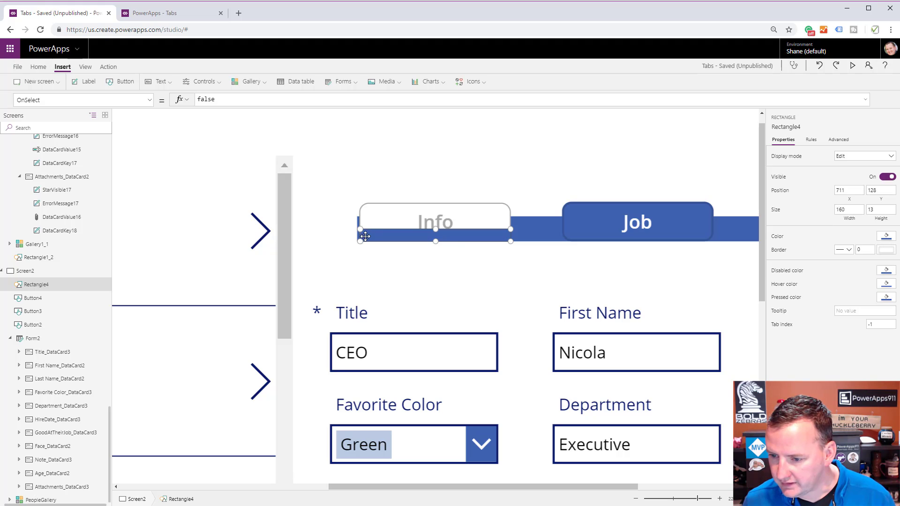
drag(361, 240, 357, 241)
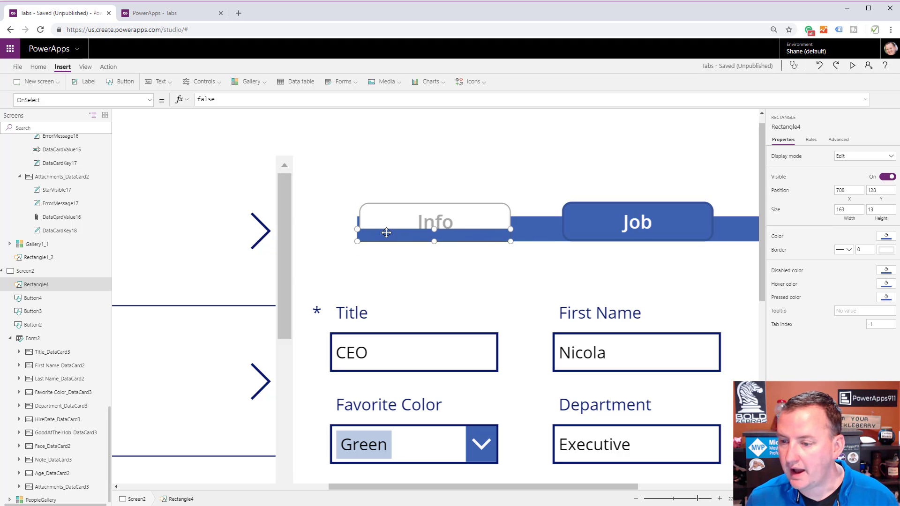
Set the Fill property of the rectangle over the Info button to White.
click(150, 100)
scroll(117, 189, up, 5)
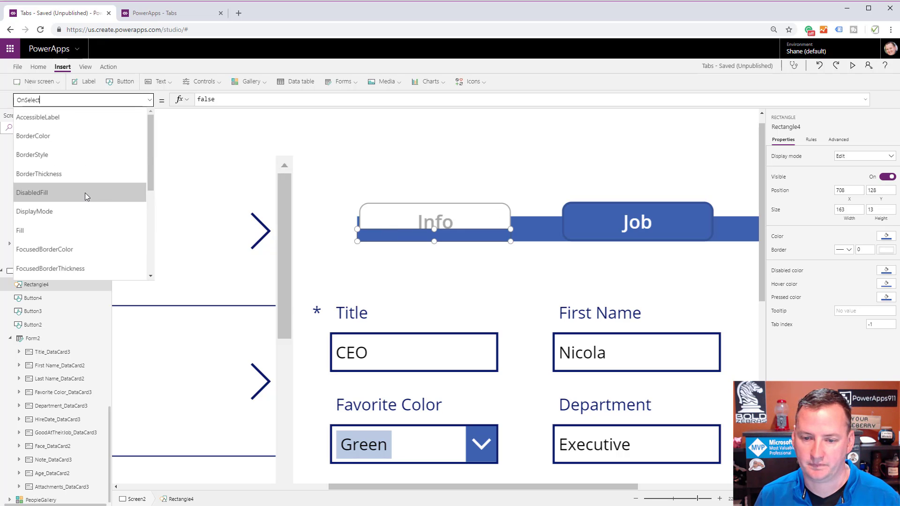
click(60, 234)
drag(281, 100, 143, 106)
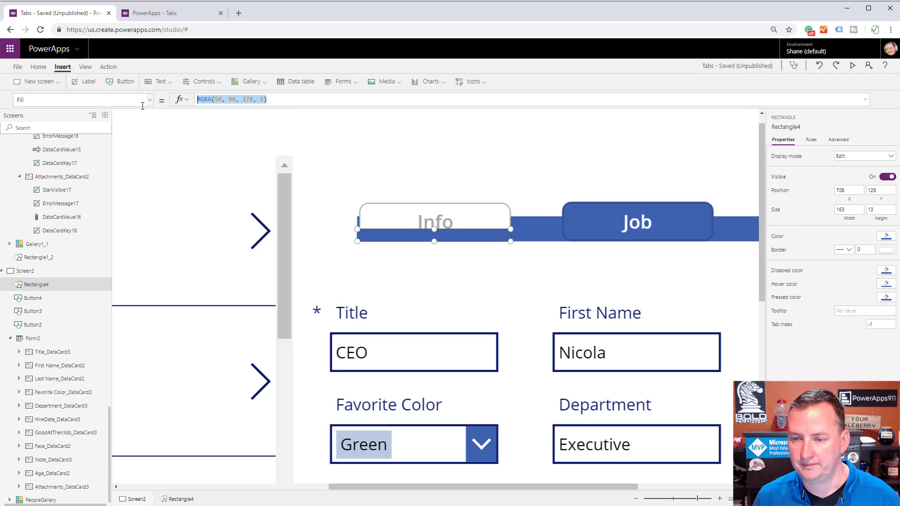
text(White)
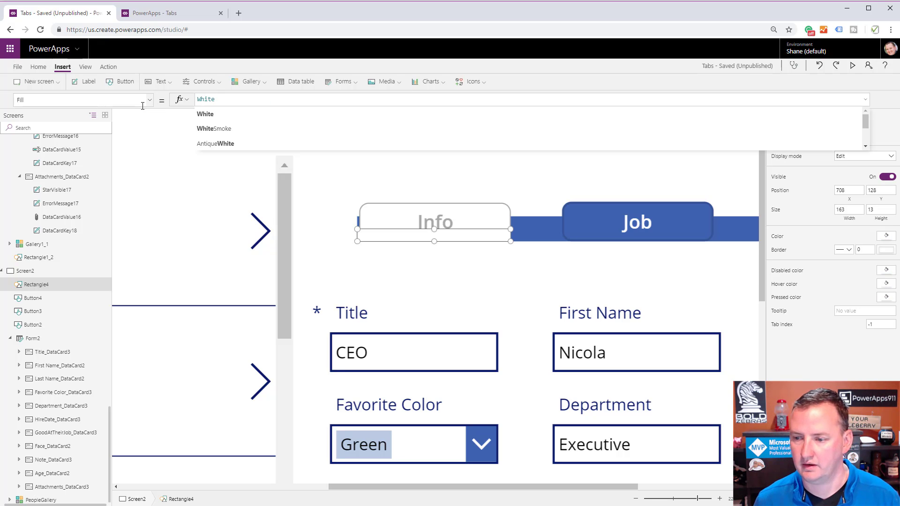
click(205, 113)
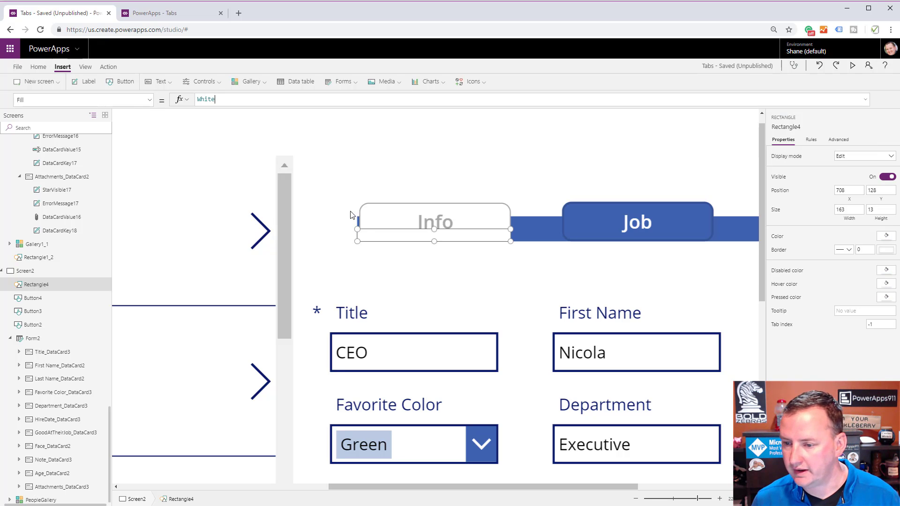
Reselect the white rectangle and pull its left edge in to X 711, adjusting its right edge to fit the Info button.
click(385, 227)
click(520, 237)
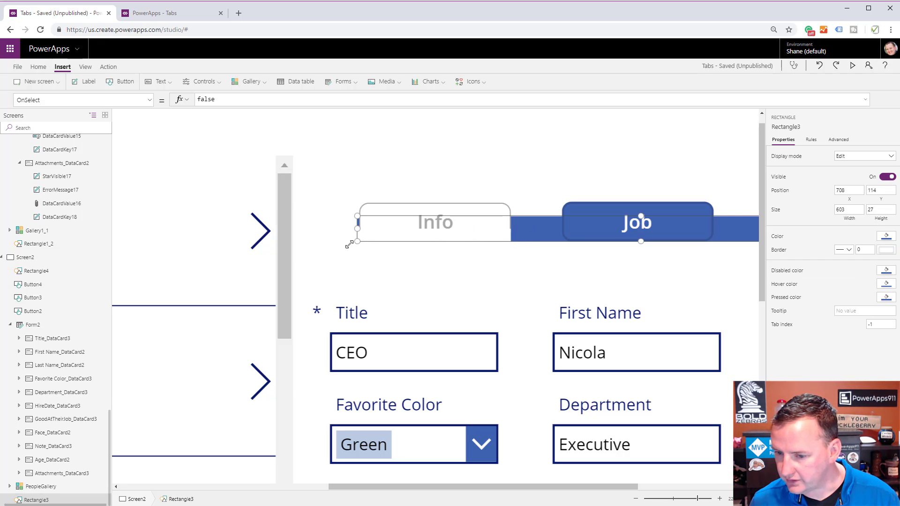
click(37, 271)
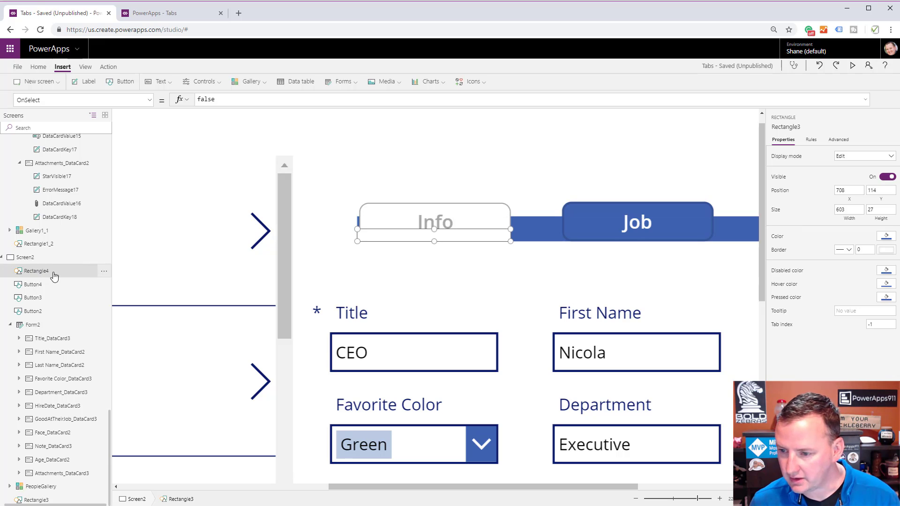
drag(358, 241, 361, 242)
drag(510, 241, 509, 241)
click(514, 273)
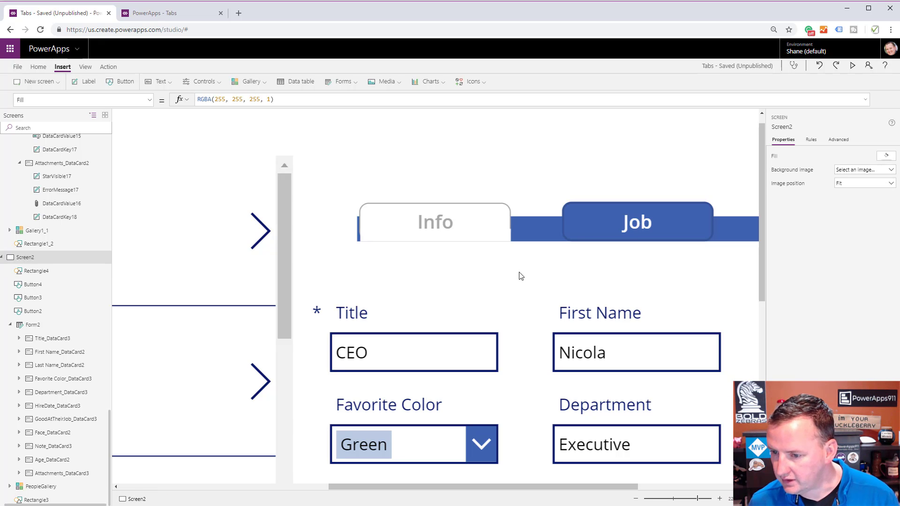
Set the white rectangle's width to 159 and deselect it.
click(508, 234)
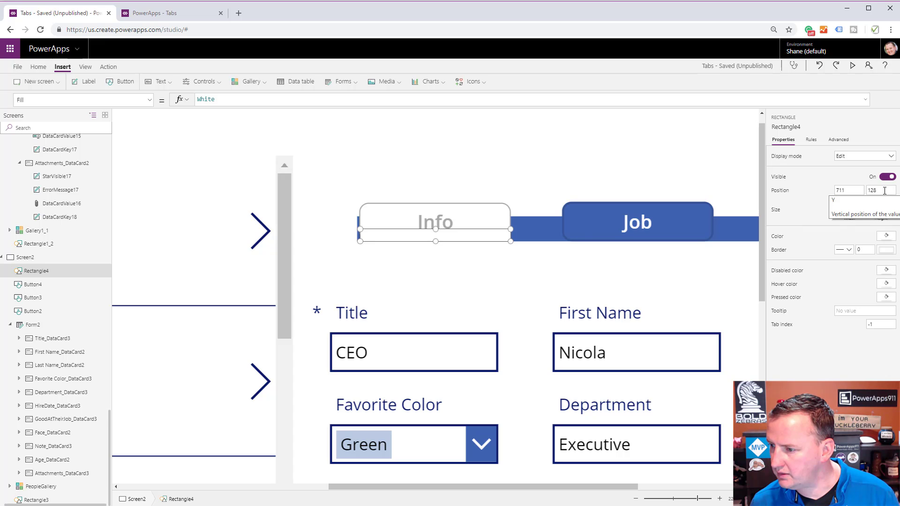
click(857, 211)
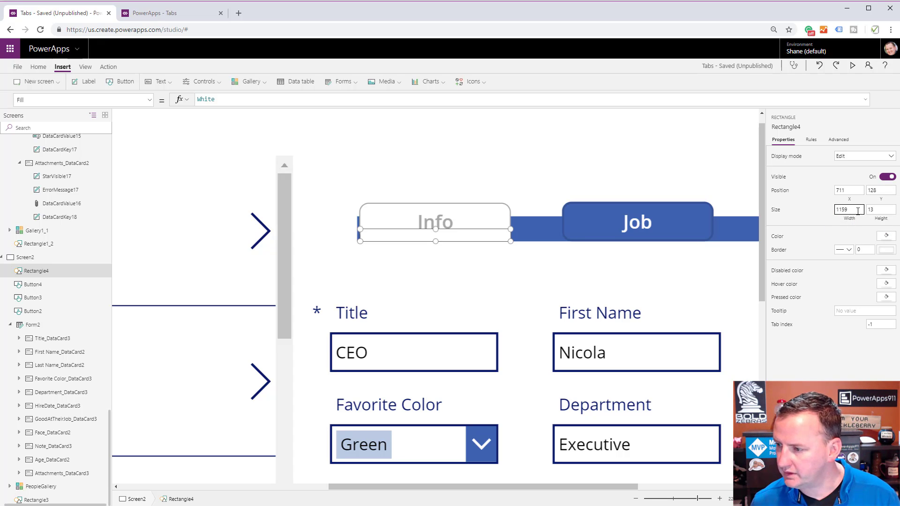
key(BackSpace)
key(BackSpace)
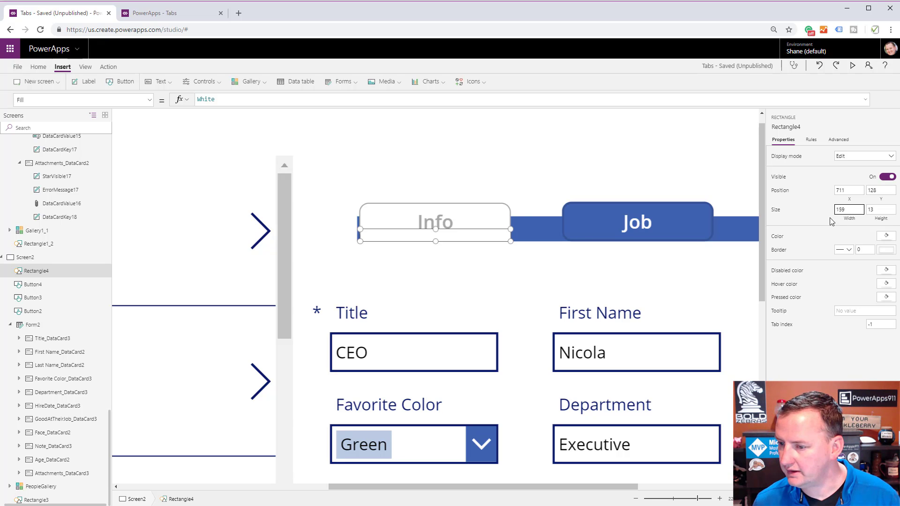
click(519, 199)
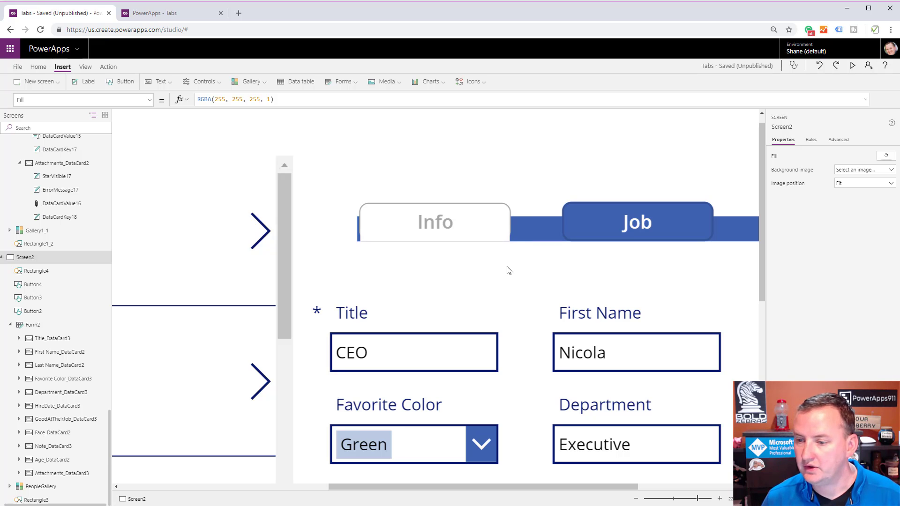
Preview the app to check how the white rectangle blends with the Info tab, and return to editing.
drag(697, 499, 679, 499)
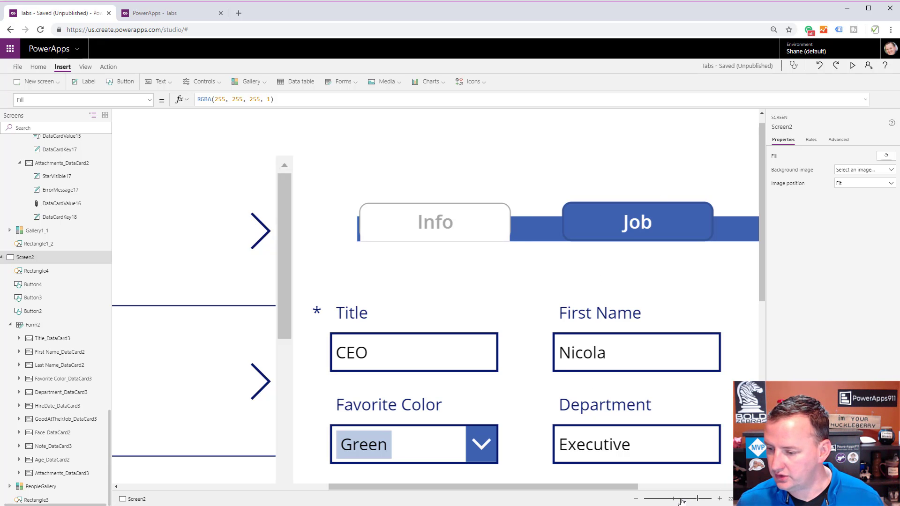
click(852, 66)
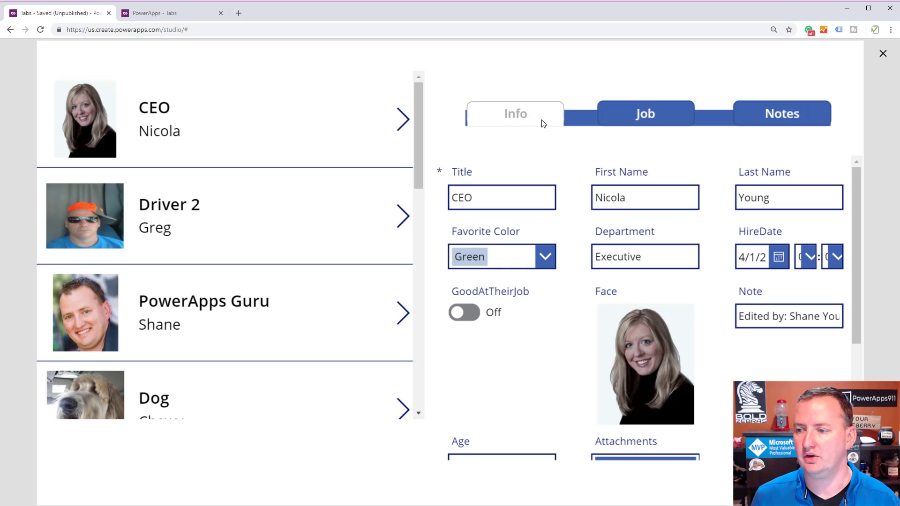
click(883, 54)
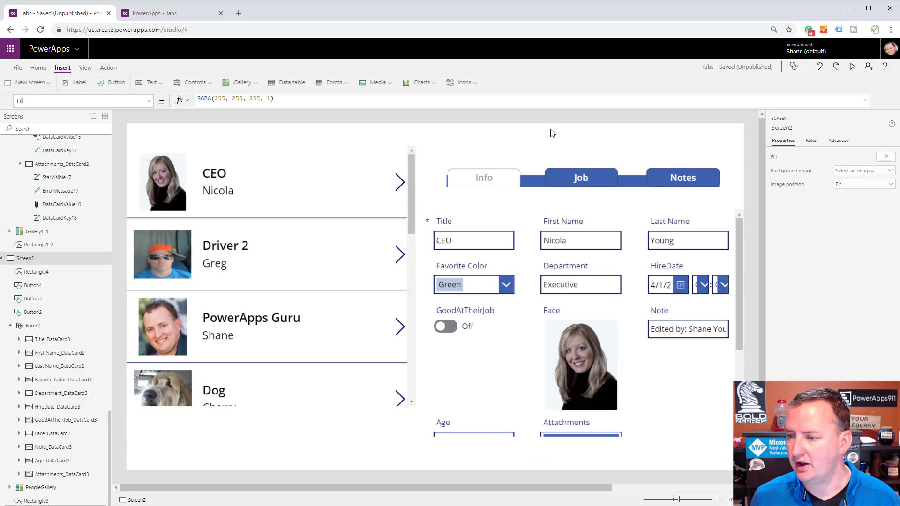
Extend the white rectangle downward to a height of 23 and preview the Info tab again.
click(506, 182)
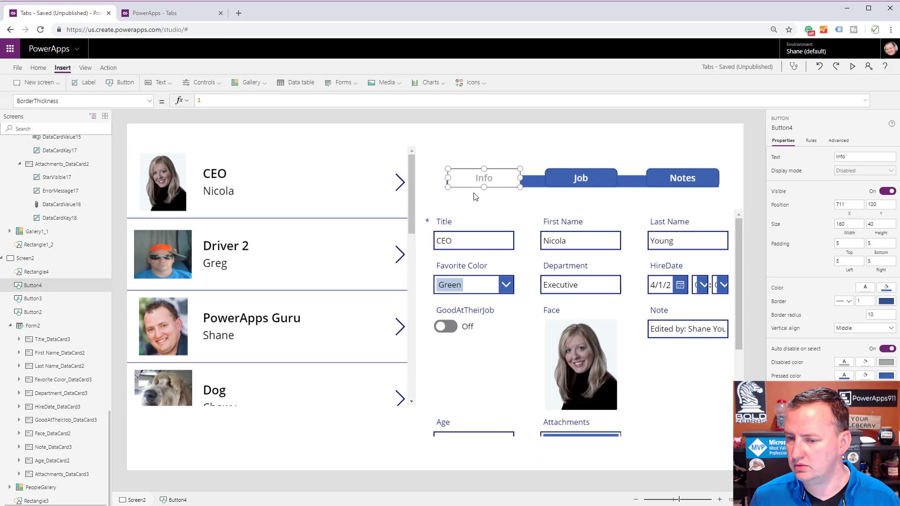
click(35, 272)
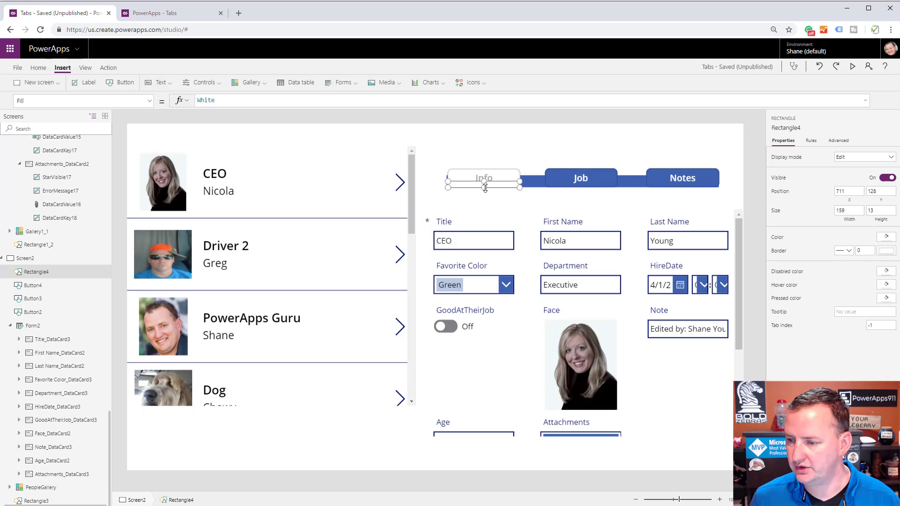
drag(484, 187, 483, 192)
click(622, 195)
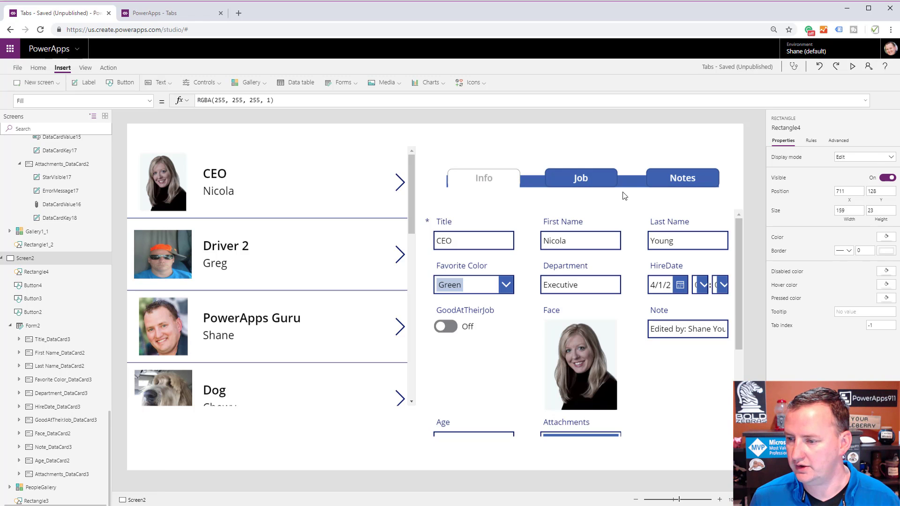
click(853, 66)
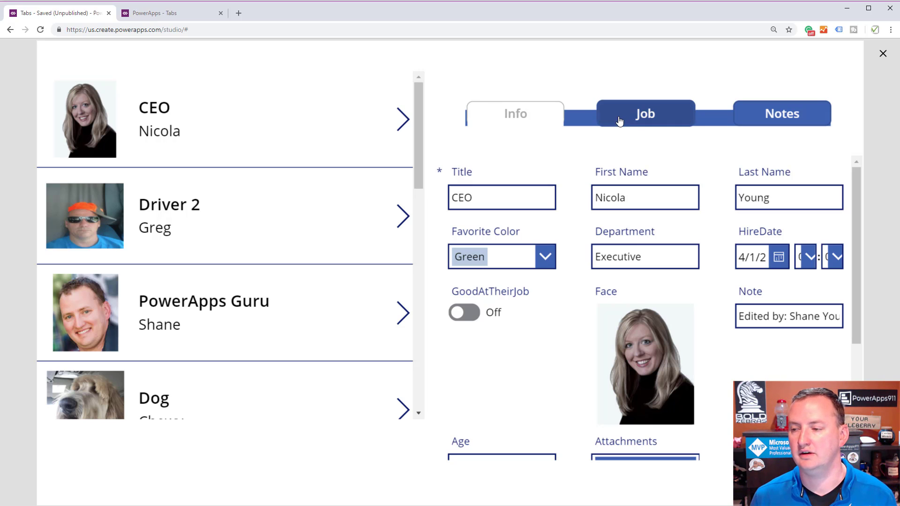
click(883, 54)
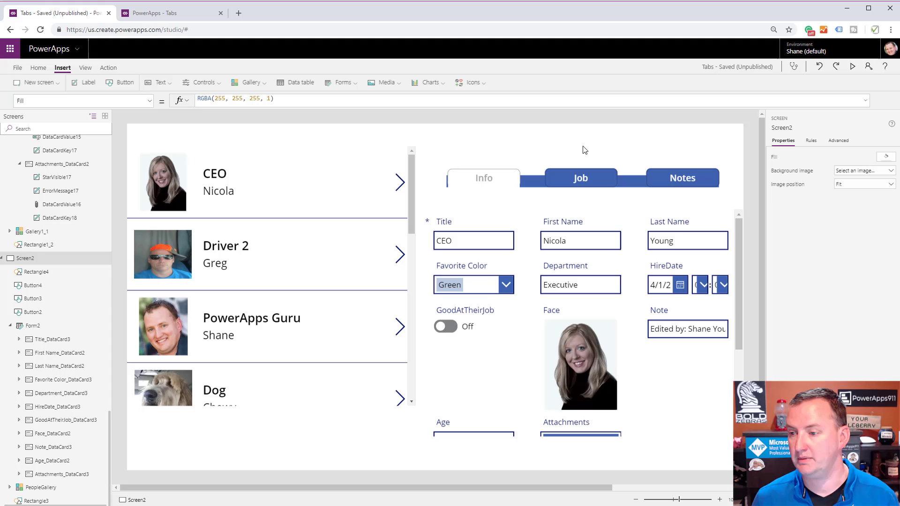
Set the Job button's OnSelect formula to Set(varVideo, "Job").
click(559, 184)
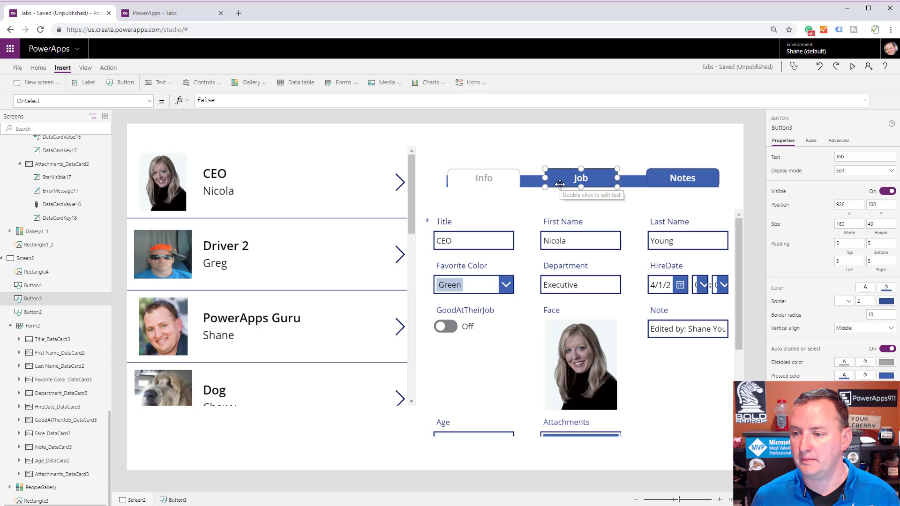
double_click(270, 103)
text(Set(var)
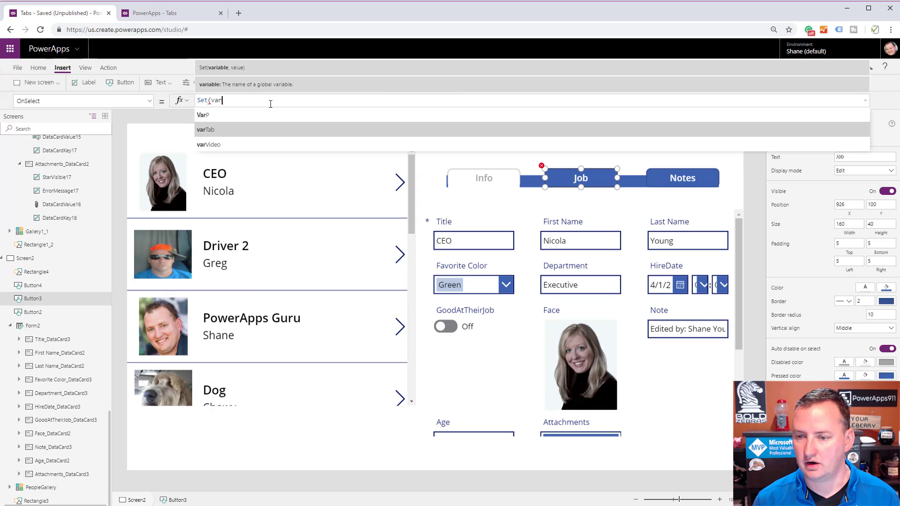
text(Video)
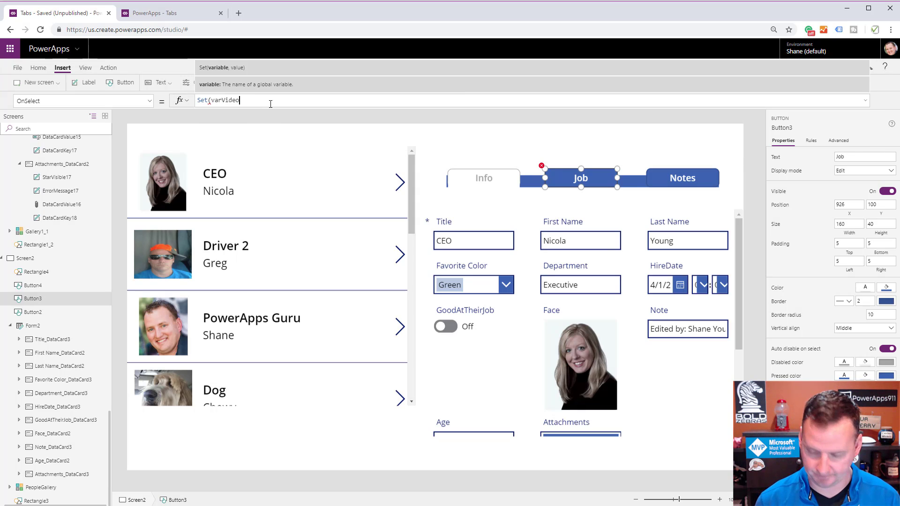
text(,, "Job)
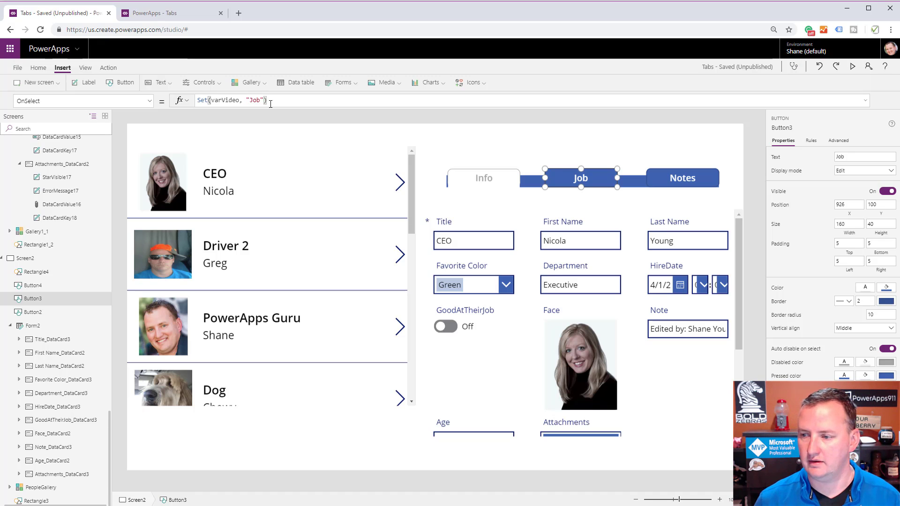
Preview the app, switch to the Job tab to check the tab styling, and return to editing.
click(852, 67)
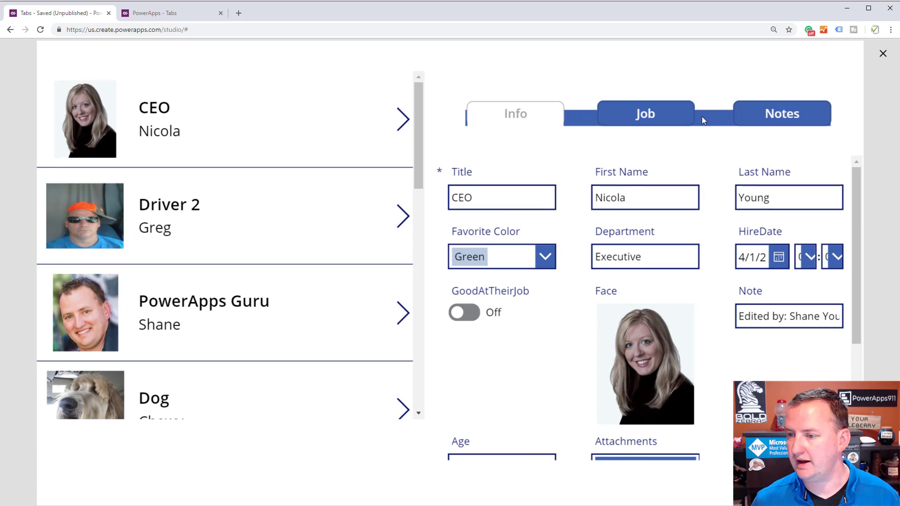
click(671, 123)
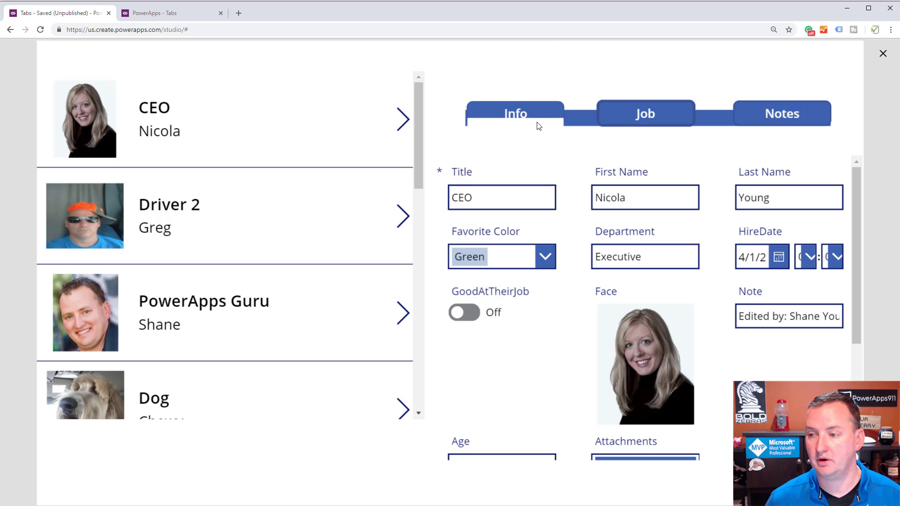
click(882, 55)
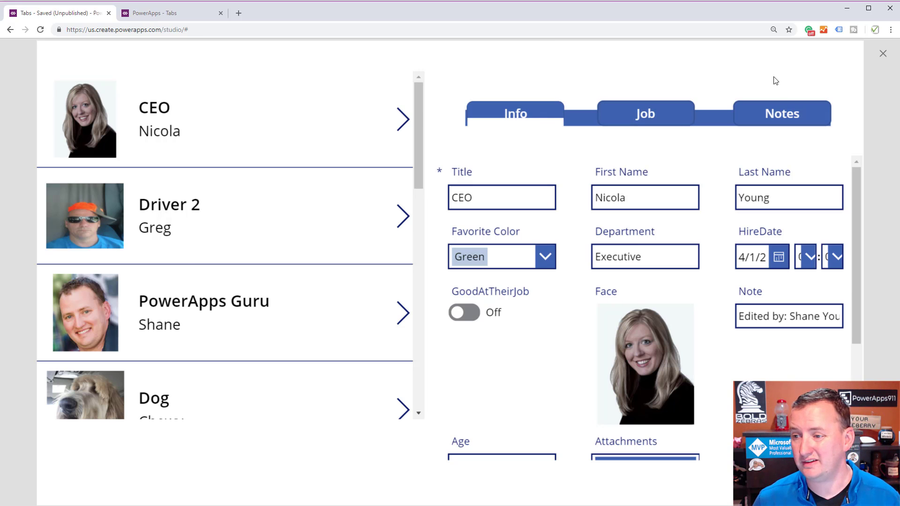
Open the Visible formula of the white rectangle over the Info button for editing.
click(471, 183)
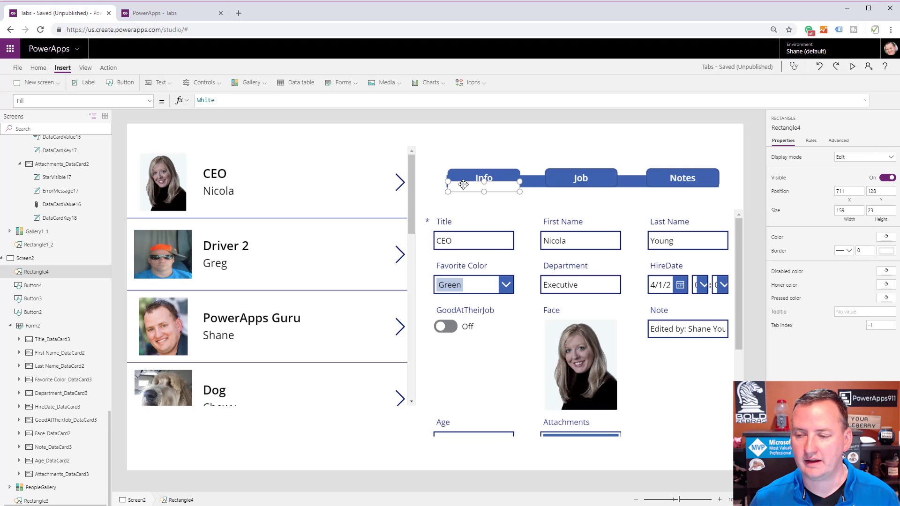
click(149, 101)
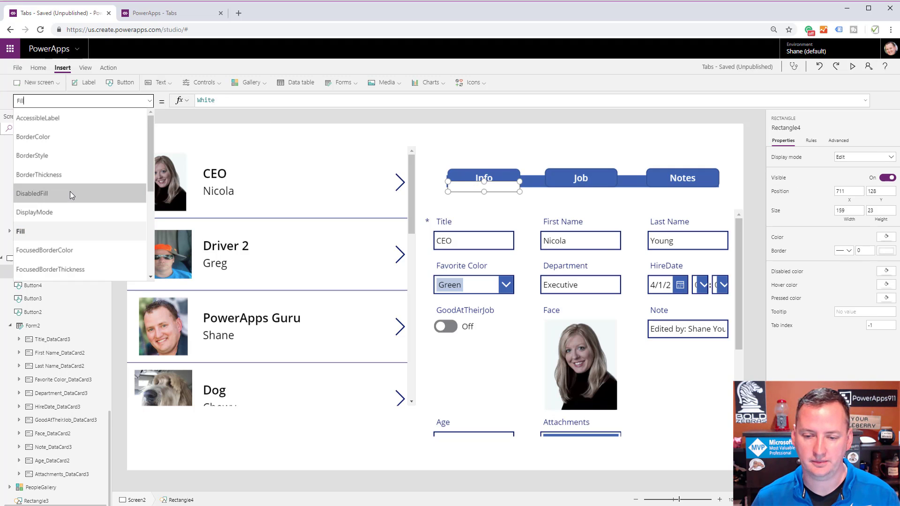
scroll(69, 191, down, 3)
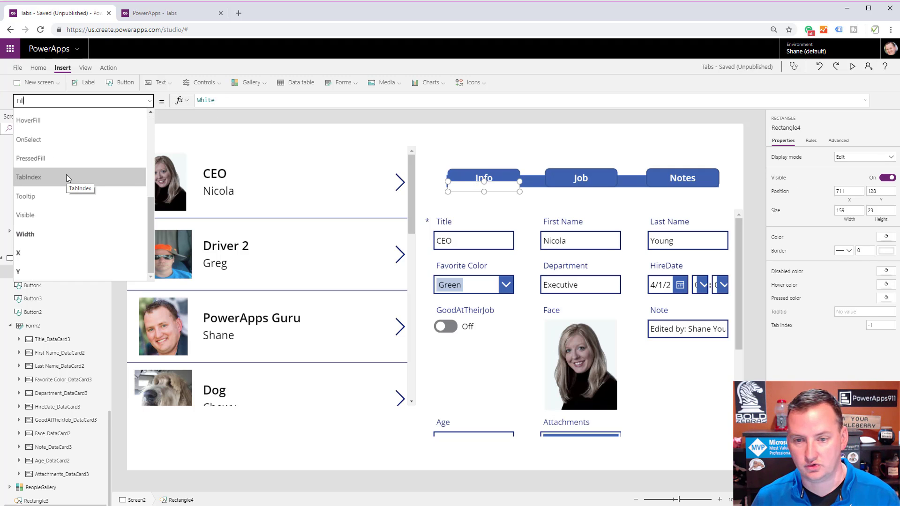
scroll(66, 176, up, 2)
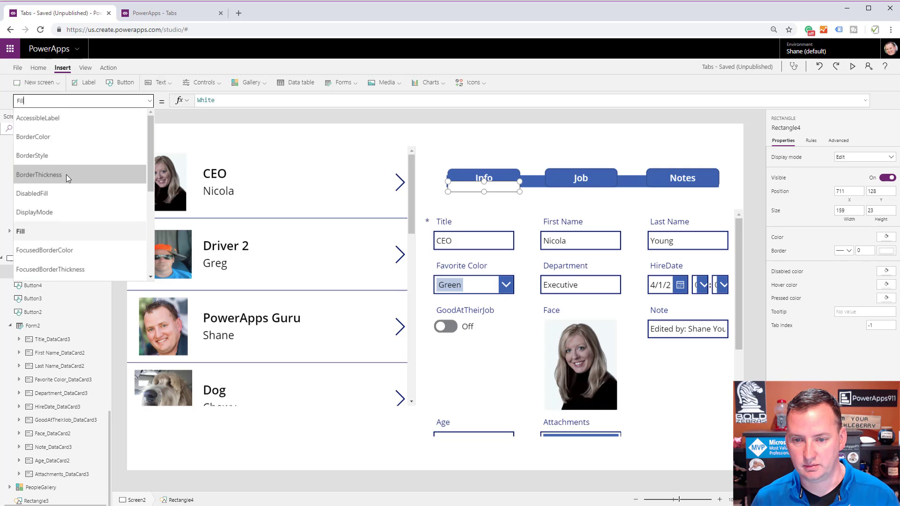
scroll(66, 176, down, 3)
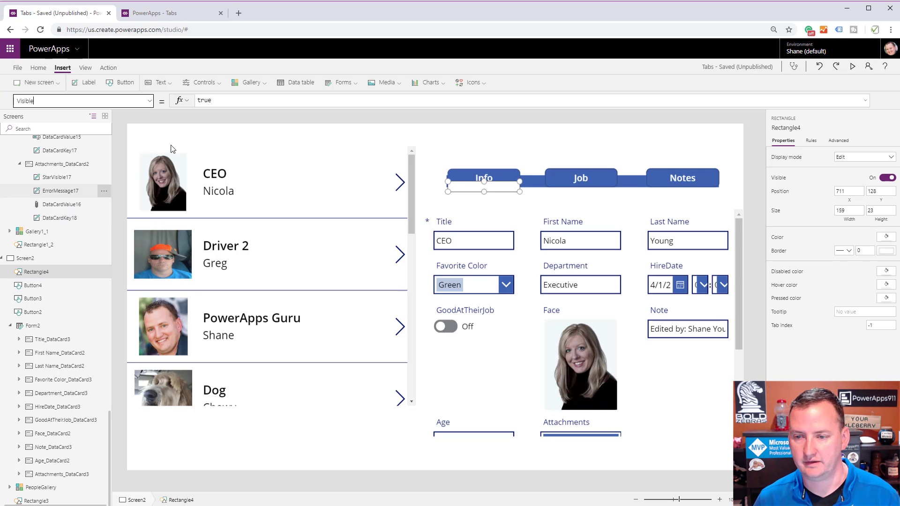
click(53, 218)
double_click(237, 99)
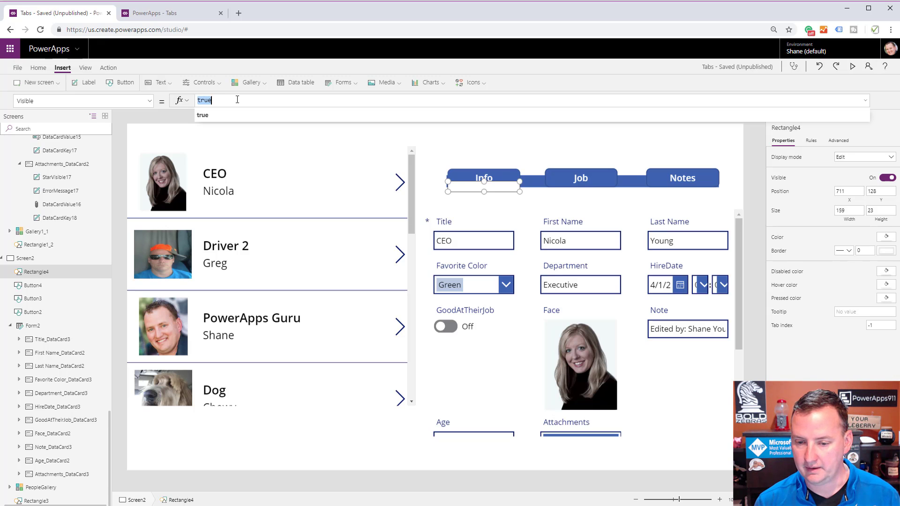
text(Butto)
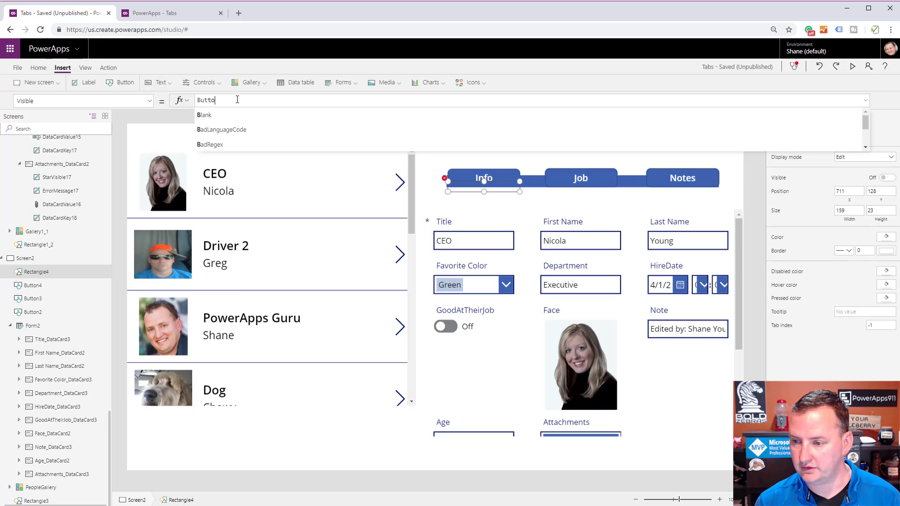
text(n2.)
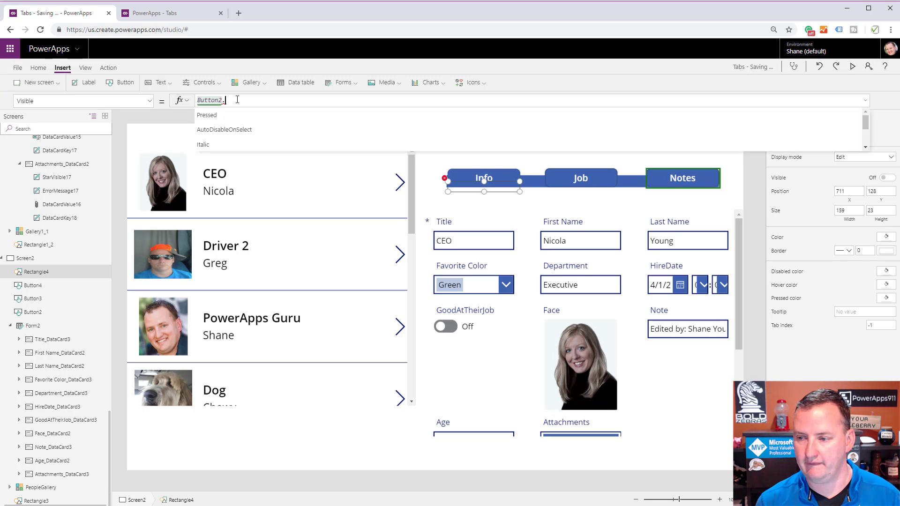
key(BackSpace)
key(BackSpace)
key(BackSpace)
key(BackSpace)
key(BackSpace)
key(BackSpace)
key(BackSpace)
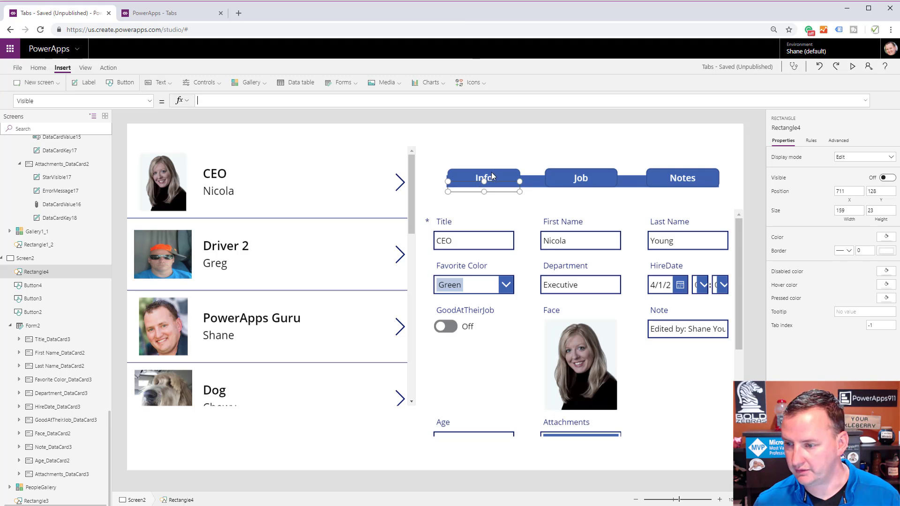
Rename the Info button control to buttonInfo.
click(491, 172)
double_click(32, 285)
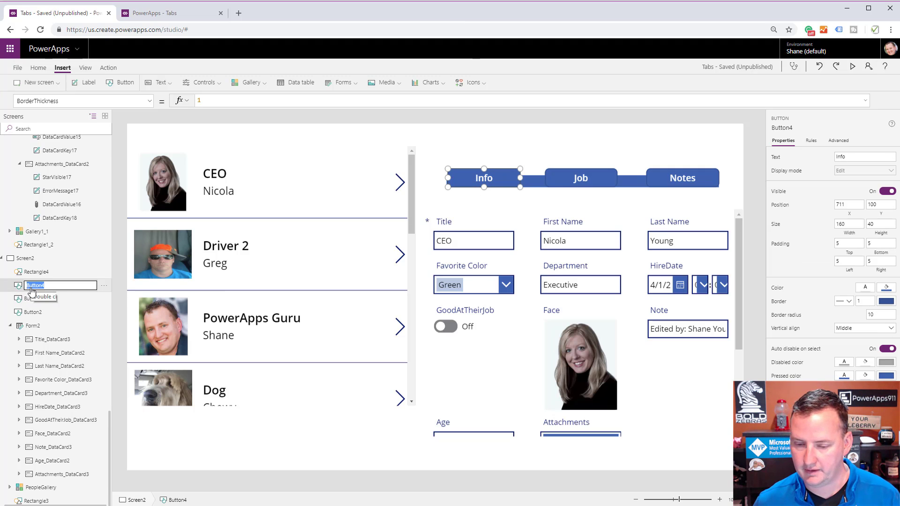
text(butt)
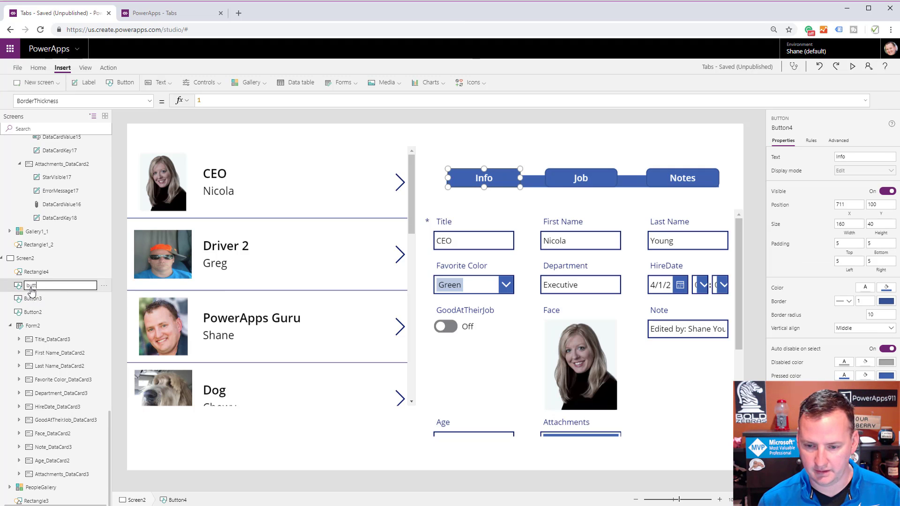
text(onInfo)
key(Return)
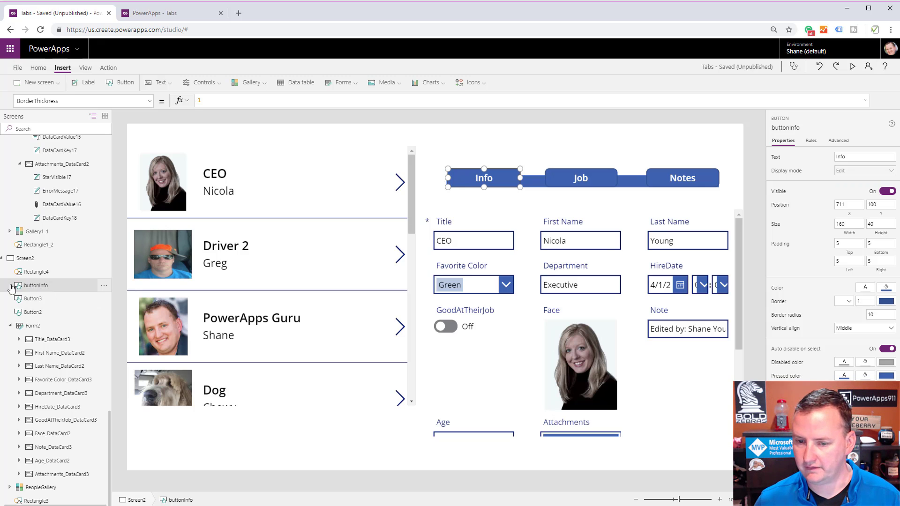
Set the white rectangle's Visible formula to buttonInfo.DisplayMode = DisplayMode.Disabled.
click(33, 272)
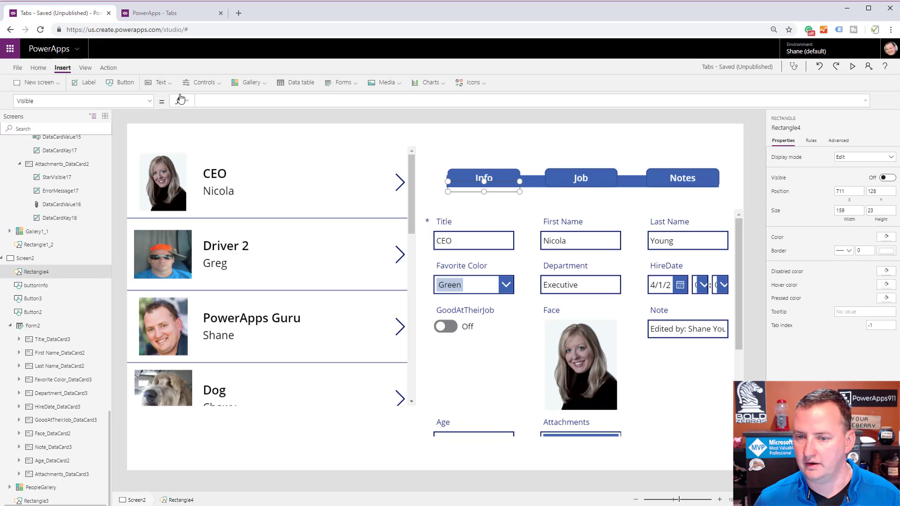
click(202, 100)
text(butt)
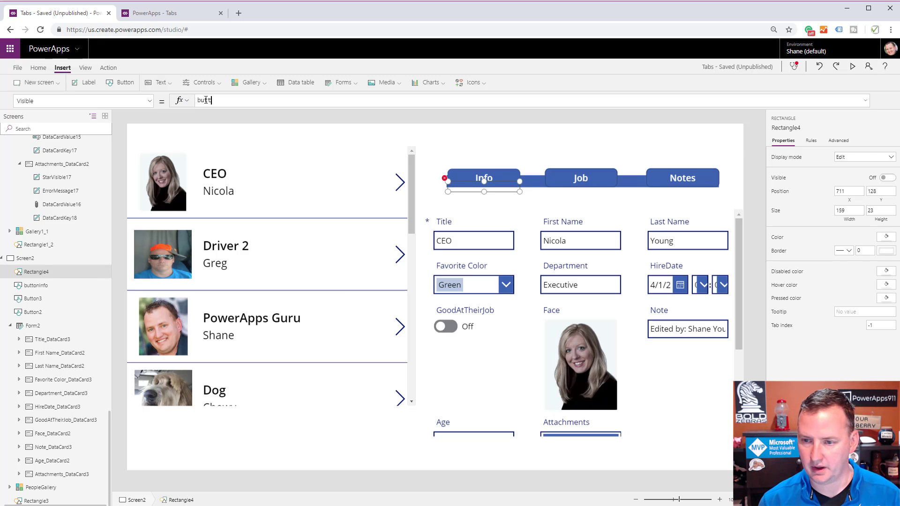
text(onInfo.)
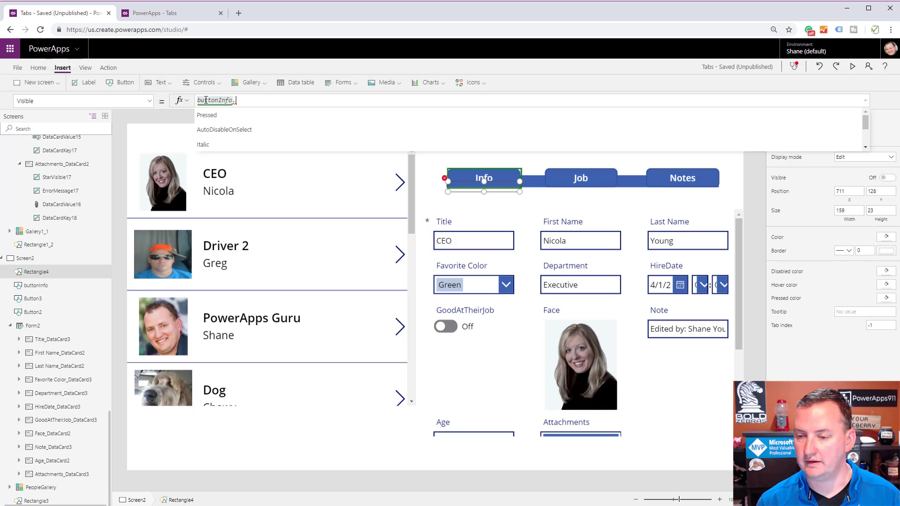
text(disp)
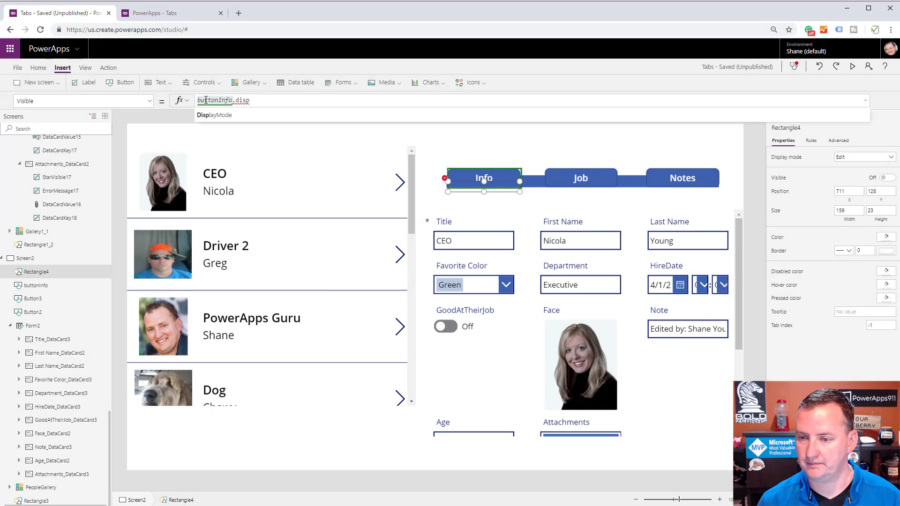
text(layMode = d)
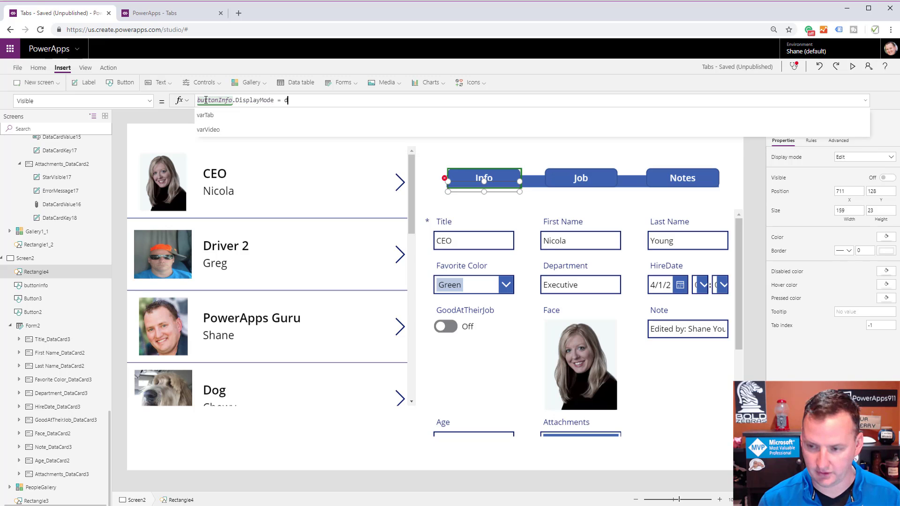
text(isply)
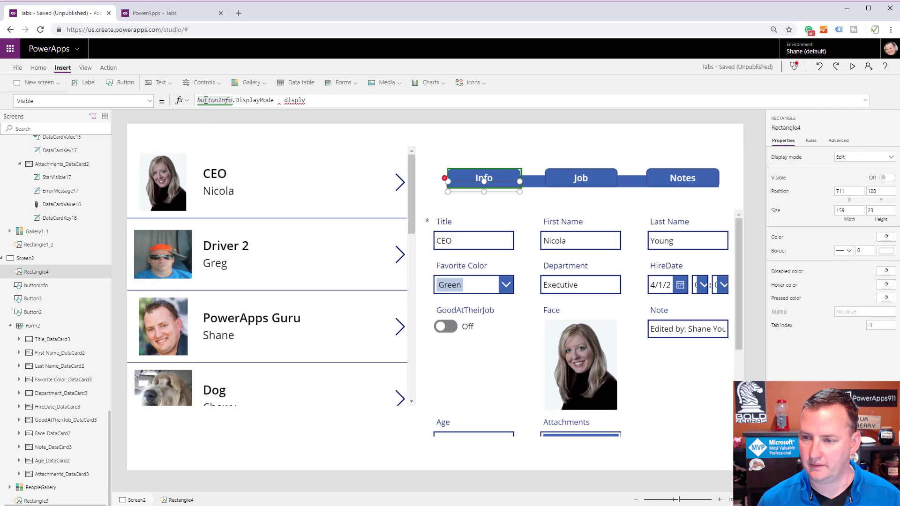
key(BackSpace)
key(Tab)
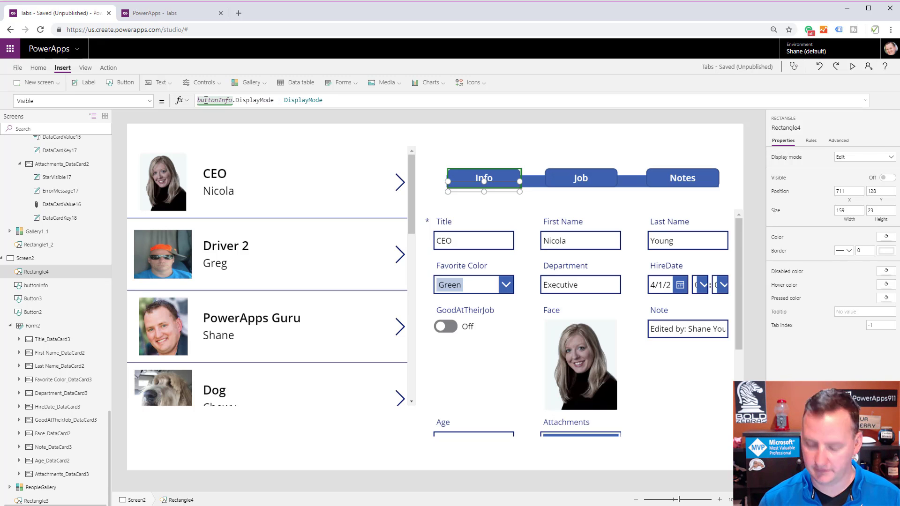
text(.d)
key(Tab)
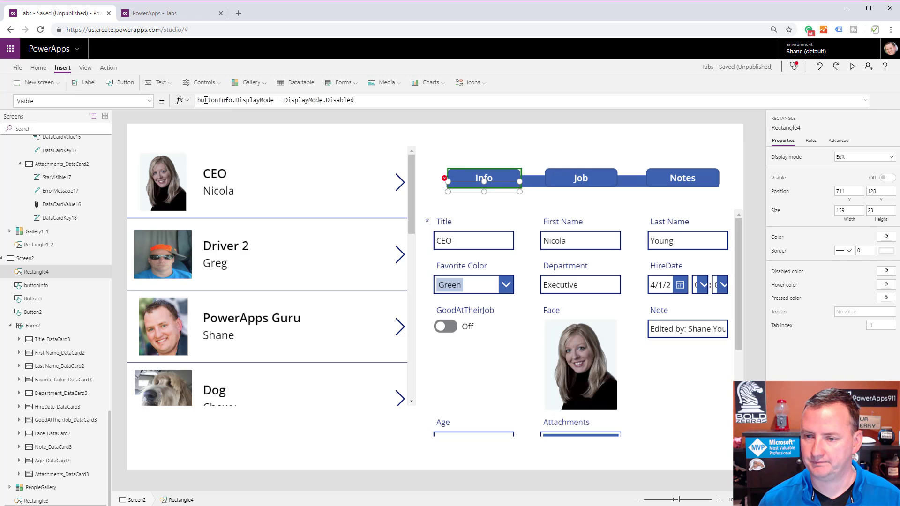
Preview the app, switch between the Job and Info tabs to test the rectangle's visibility, and return to editing.
click(852, 66)
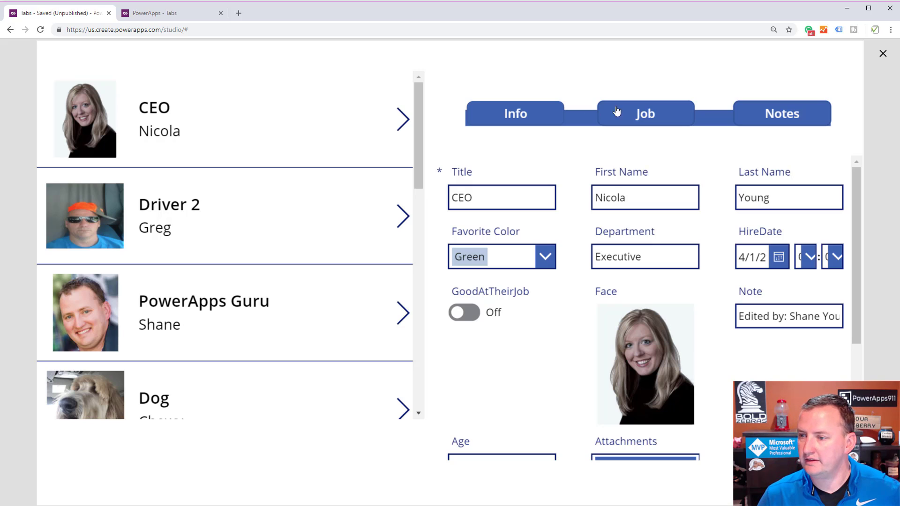
click(672, 115)
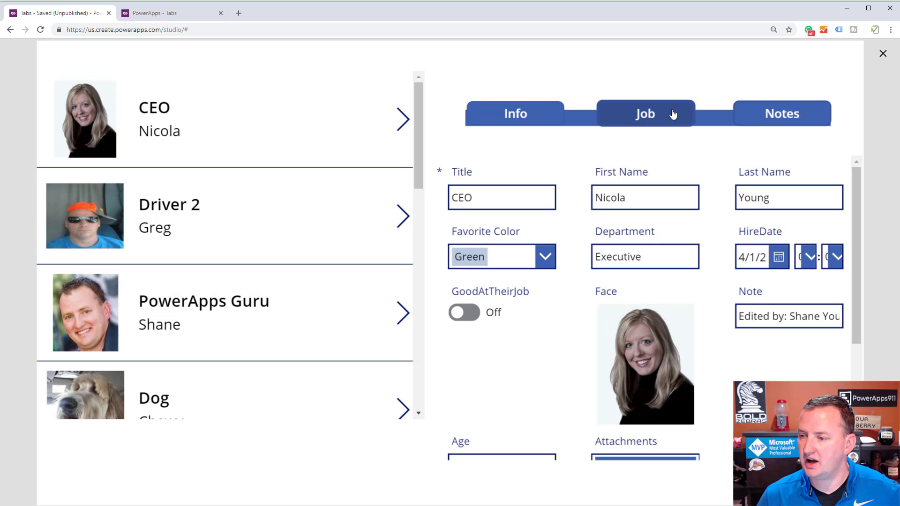
click(547, 113)
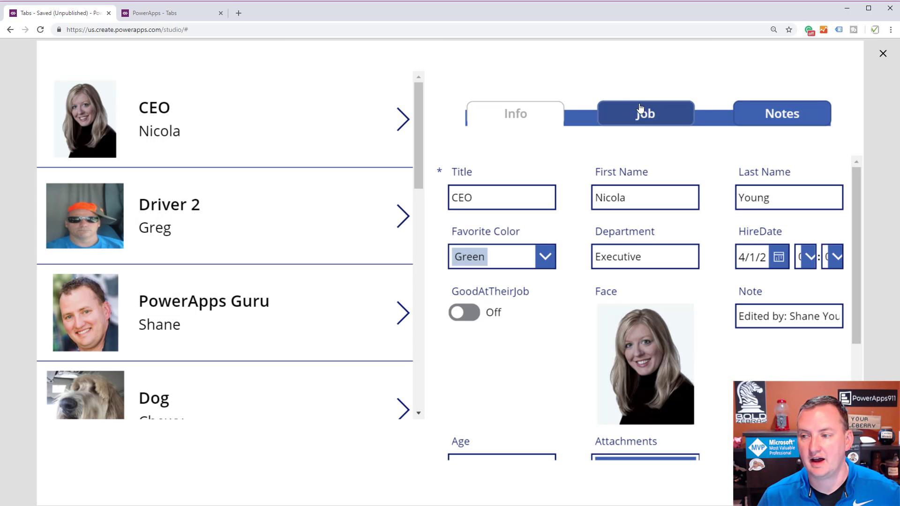
click(652, 112)
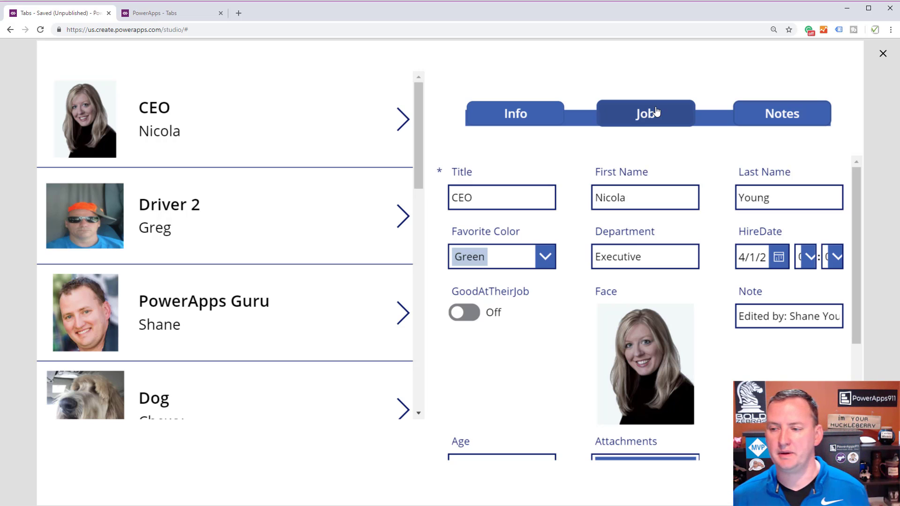
click(882, 54)
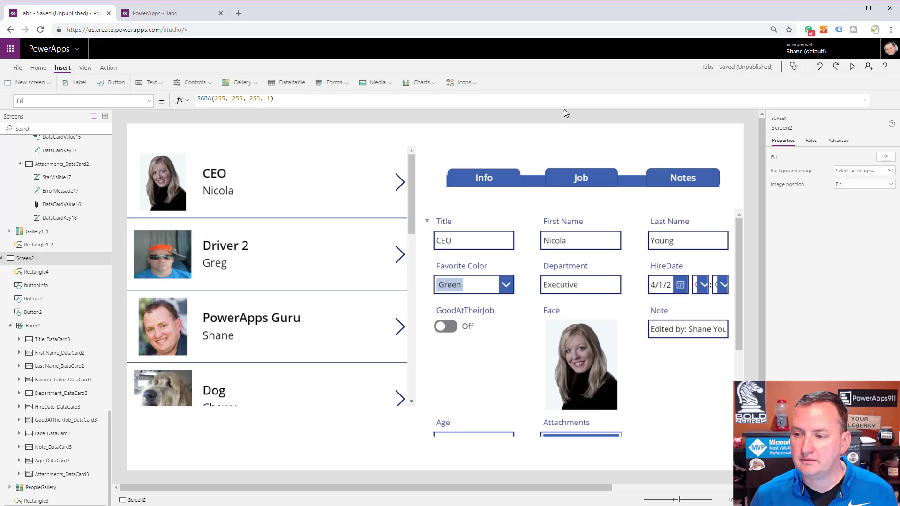
Show the Info button's DisplayMode formula to review how the tab gets disabled.
click(503, 176)
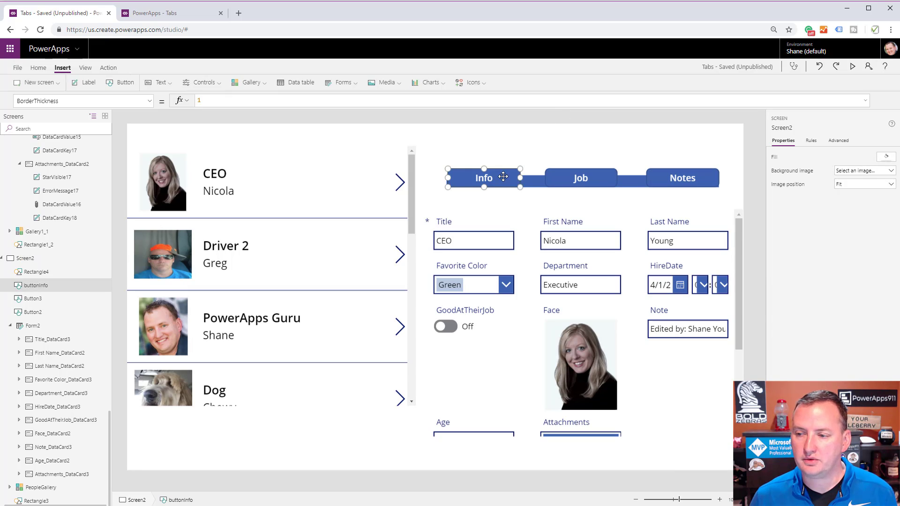
click(150, 102)
scroll(87, 220, down, 1)
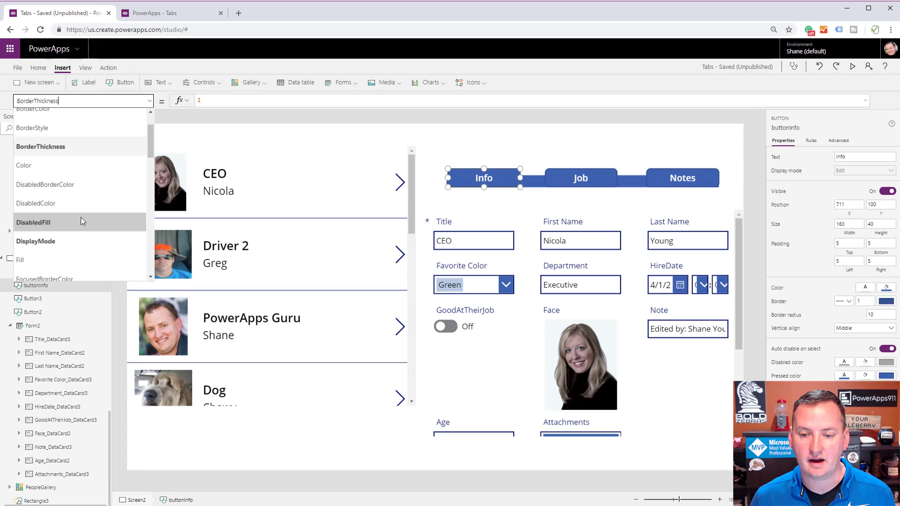
click(63, 241)
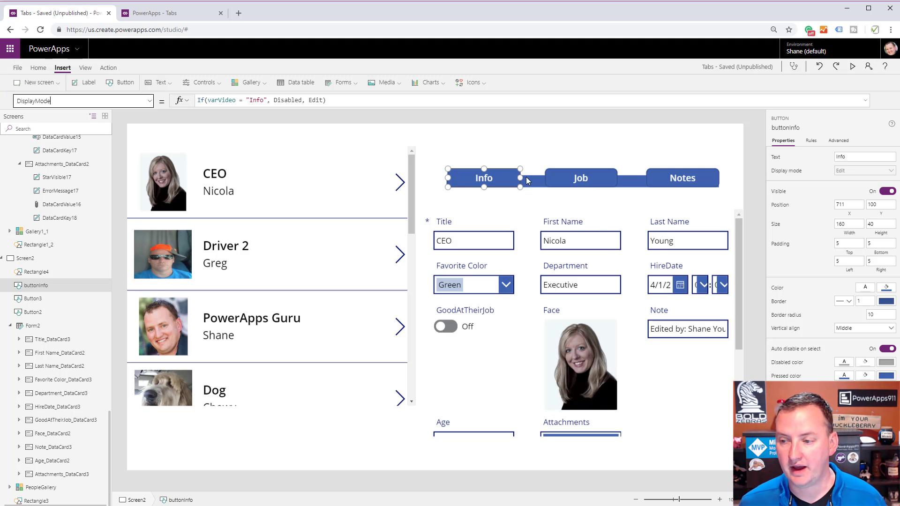
Set the First Name card's Visible formula to buttonInfo.DisplayMode = DisplayMode.Disabled.
click(528, 253)
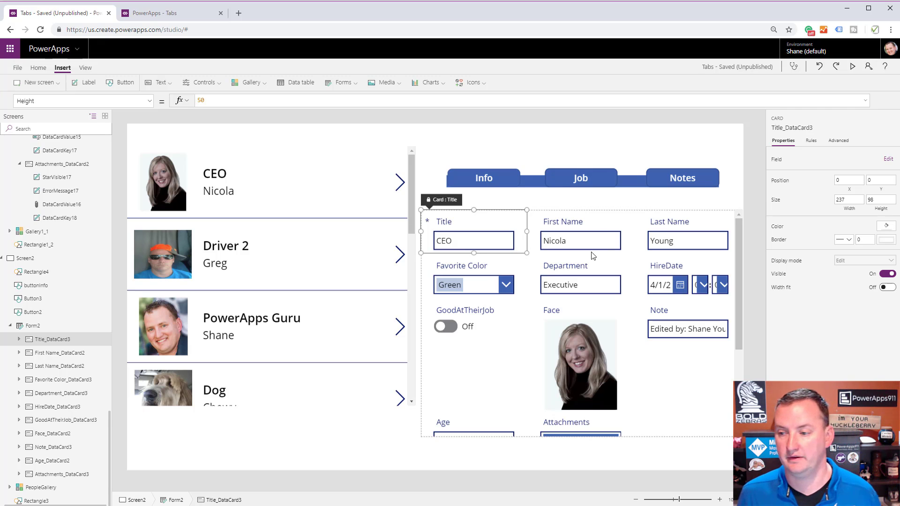
click(611, 227)
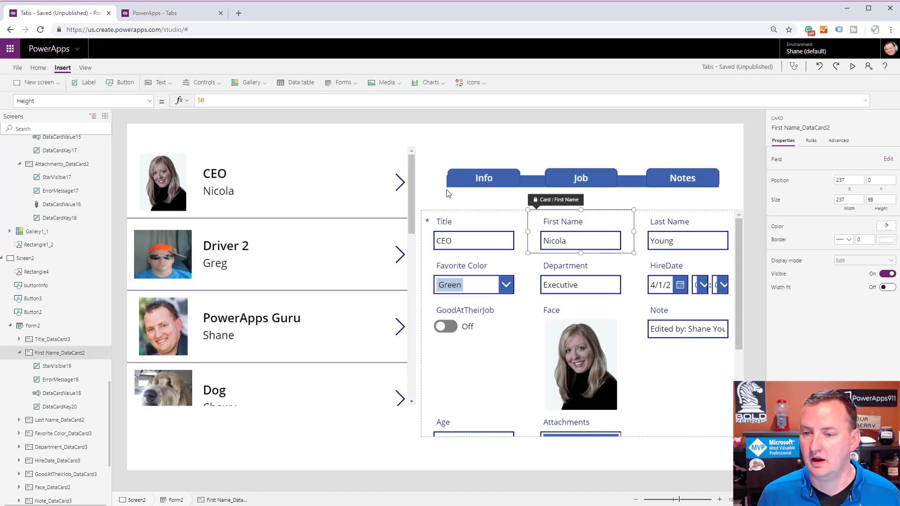
click(149, 100)
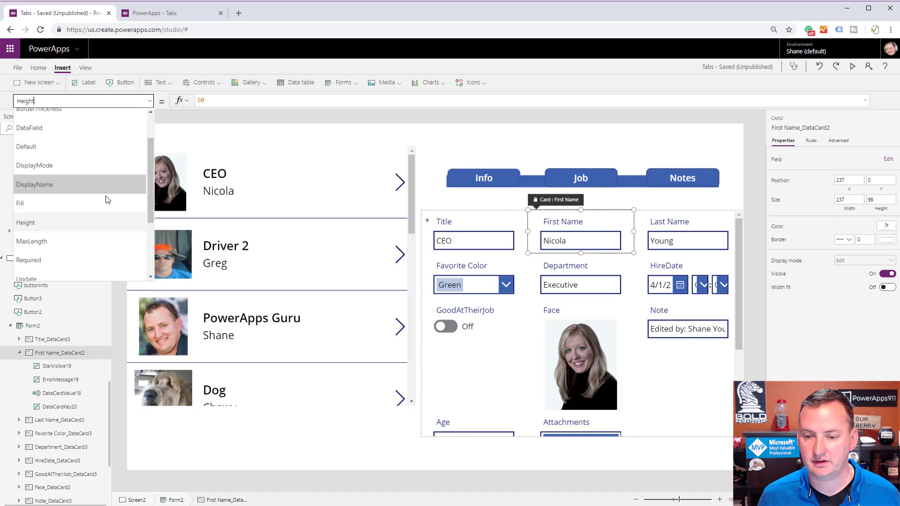
scroll(108, 199, down, 3)
click(57, 205)
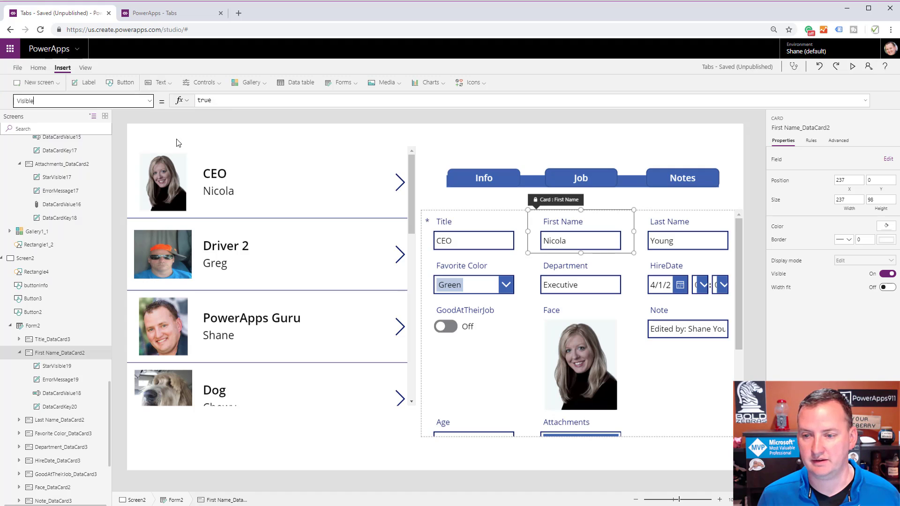
click(234, 101)
text(Disp)
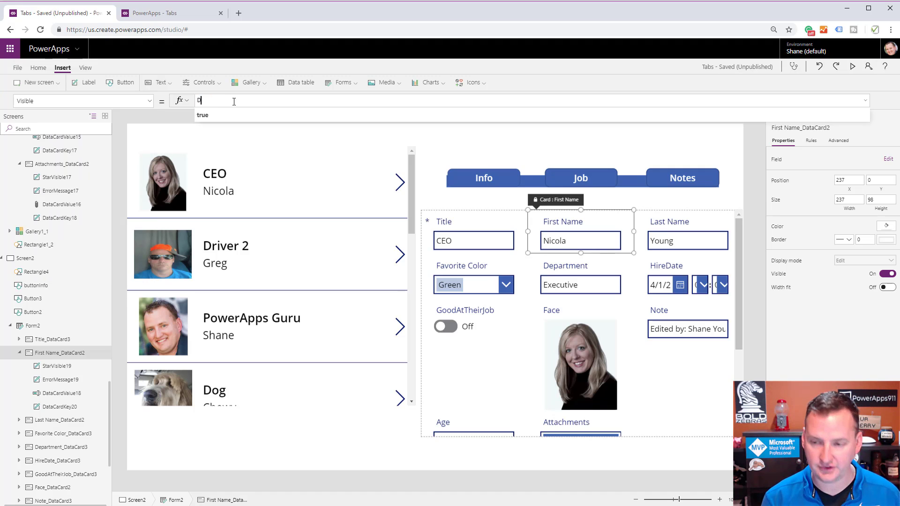
key(BackSpace)
key(BackSpace)
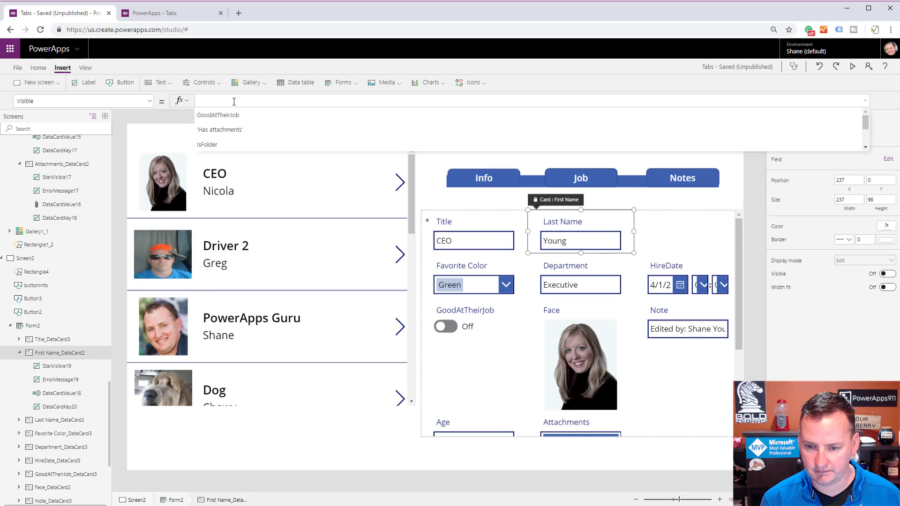
text(butt)
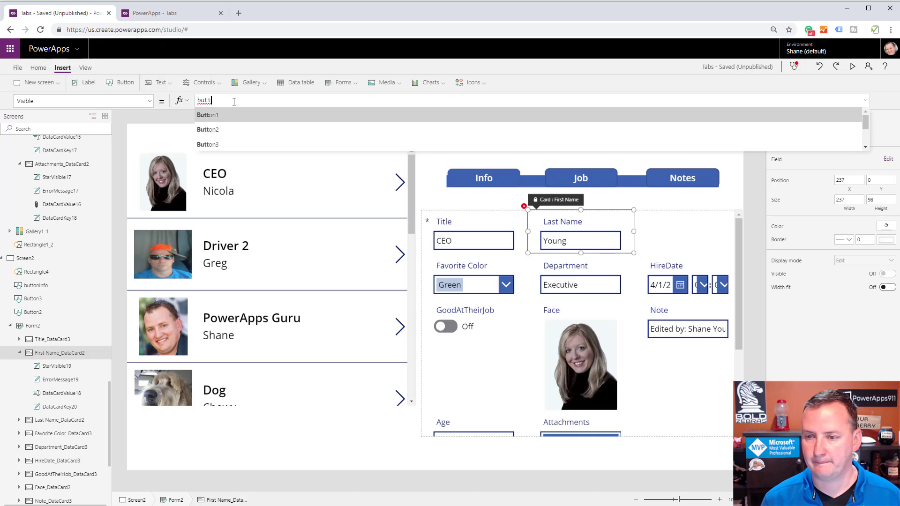
text(onInfo)
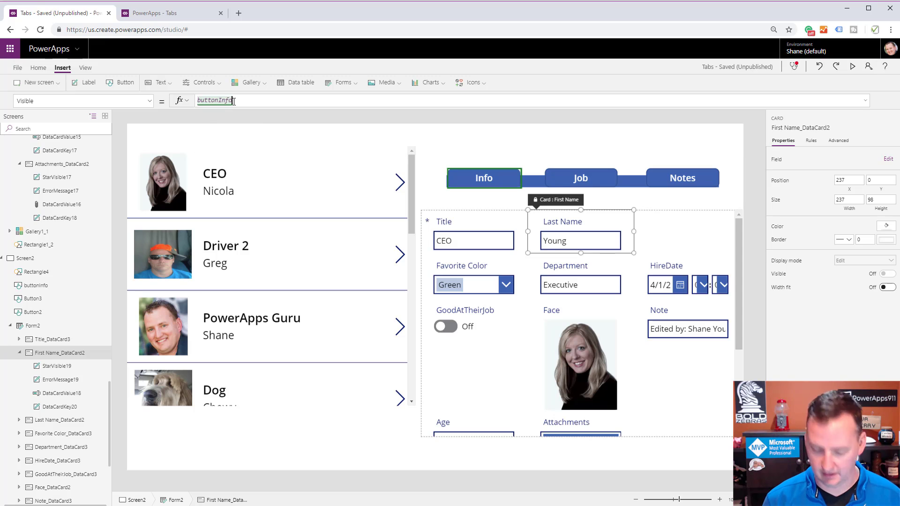
text(.d)
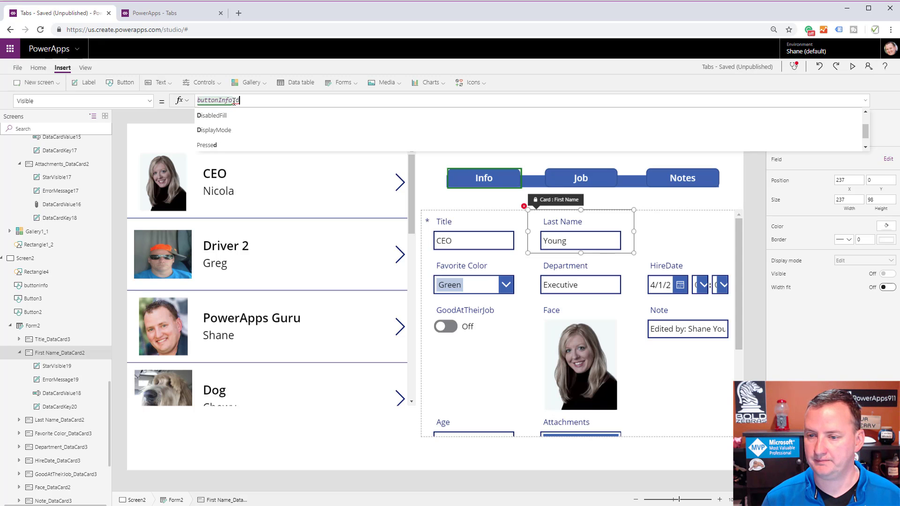
key(Down)
key(Down)
key(Tab)
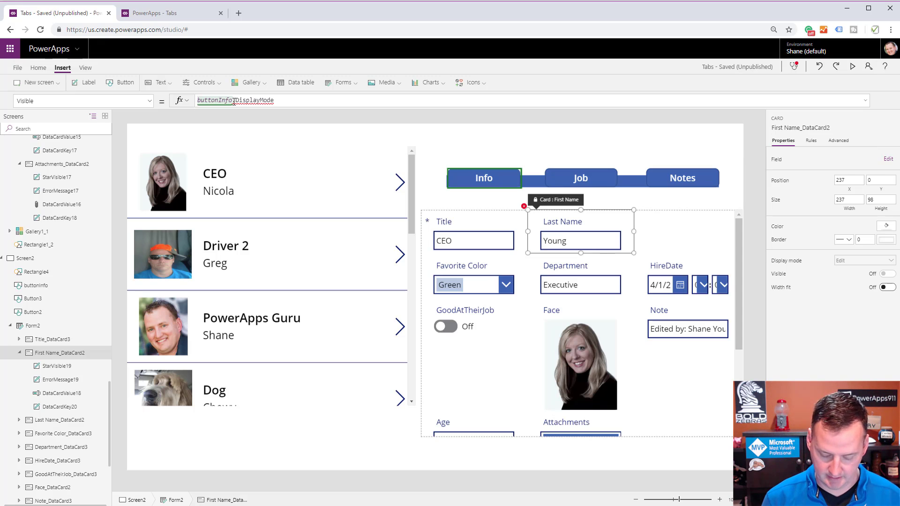
text(= Disply)
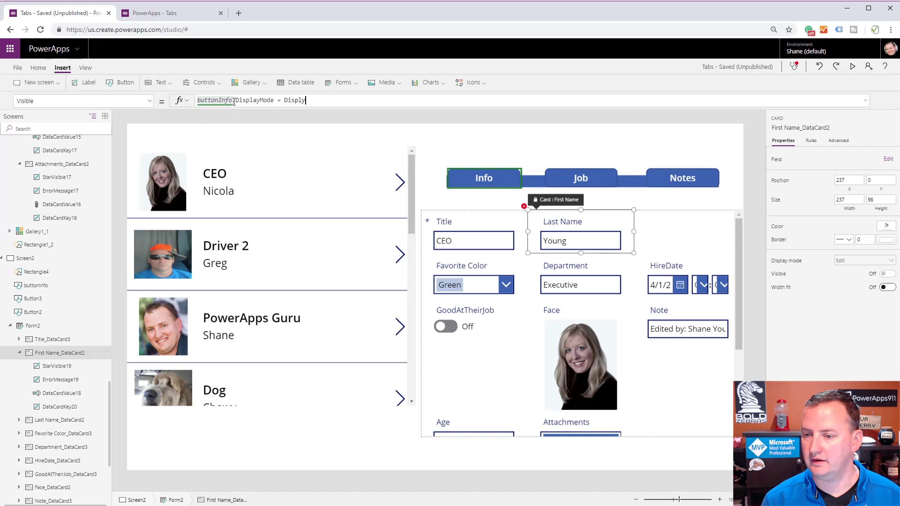
key(BackSpace)
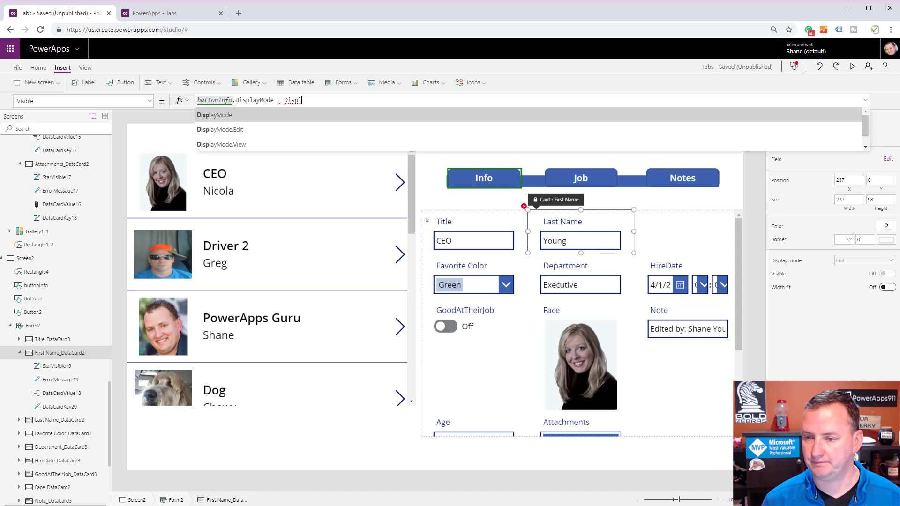
key(Tab)
text(.d)
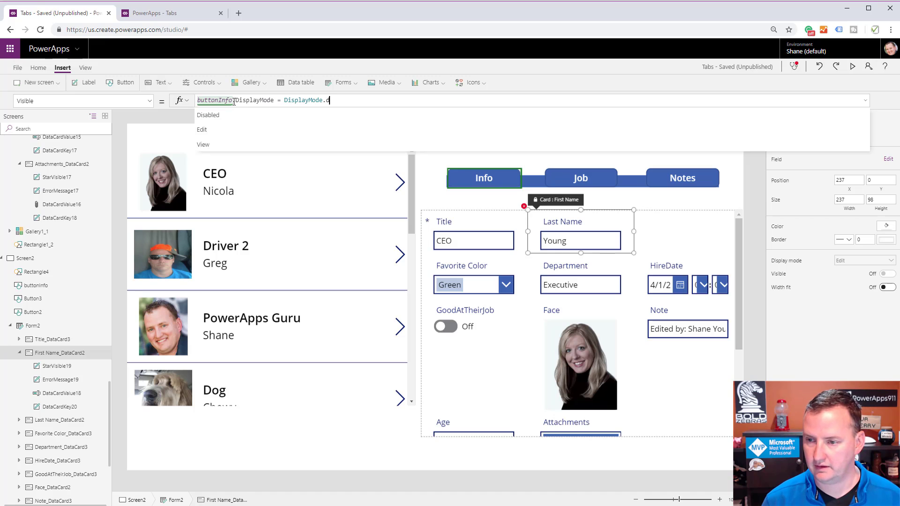
key(Down)
key(Tab)
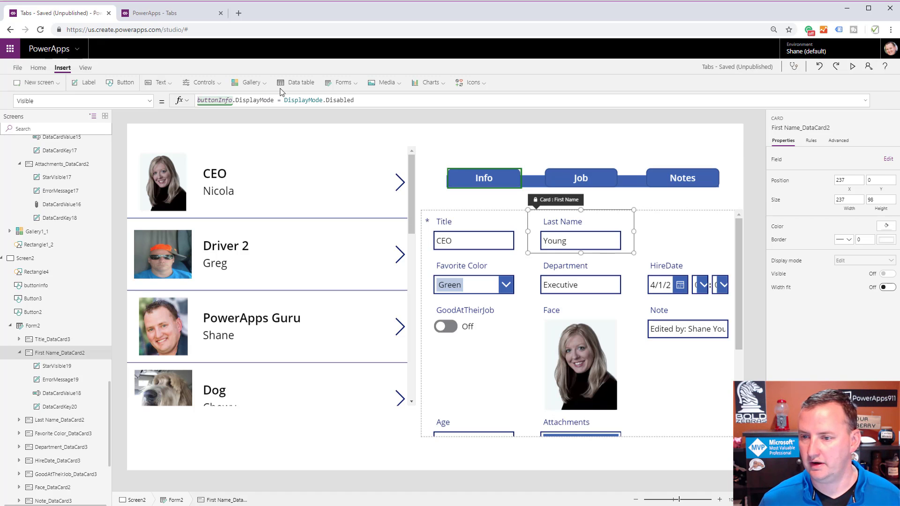
Copy the First Name card's whole Visible formula into the Last Name card's Visible property, replacing true.
drag(355, 100, 160, 103)
key(ctrl+c)
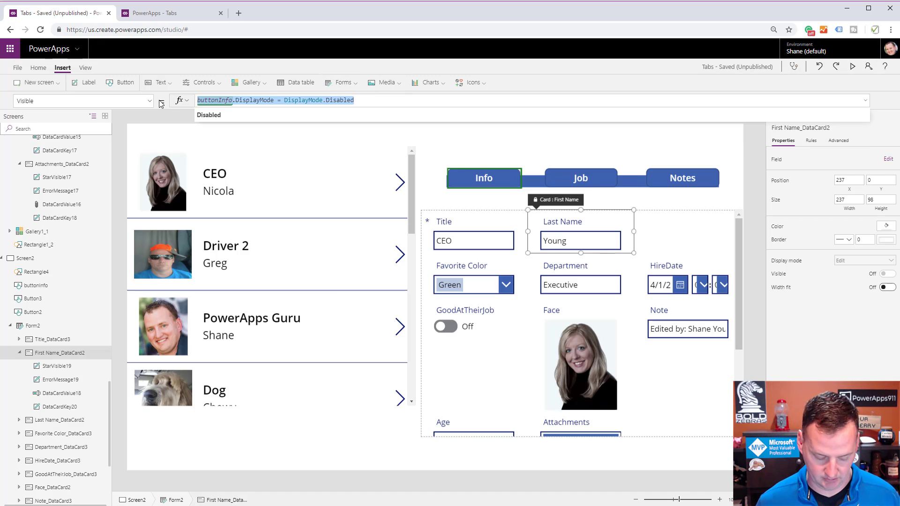
click(622, 222)
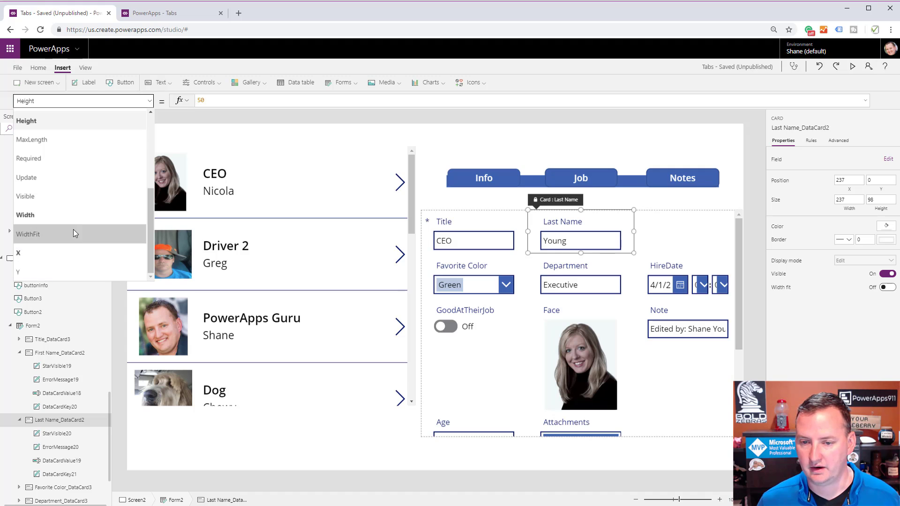
click(81, 200)
click(230, 100)
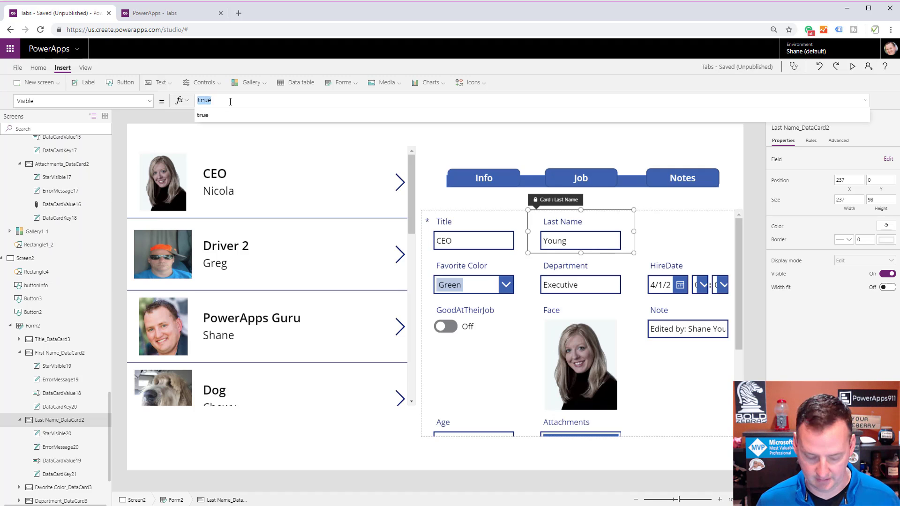
key(ctrl+v)
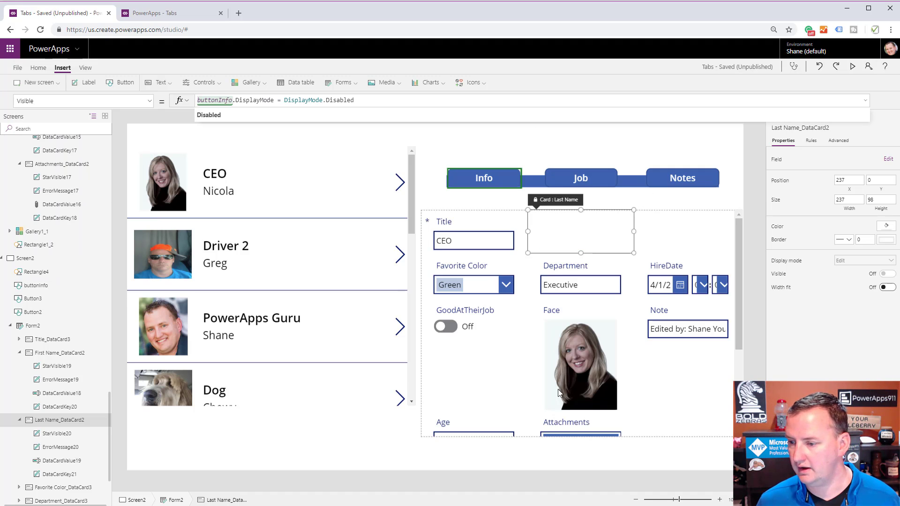
Set the Face card's Visible property to the copied formula buttonInfo.DisplayMode = DisplayMode.Disabled.
click(609, 354)
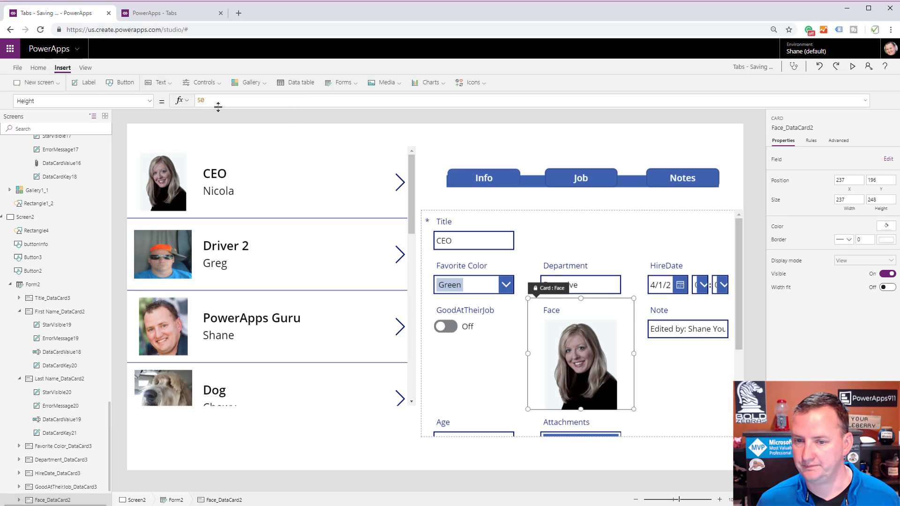
click(149, 101)
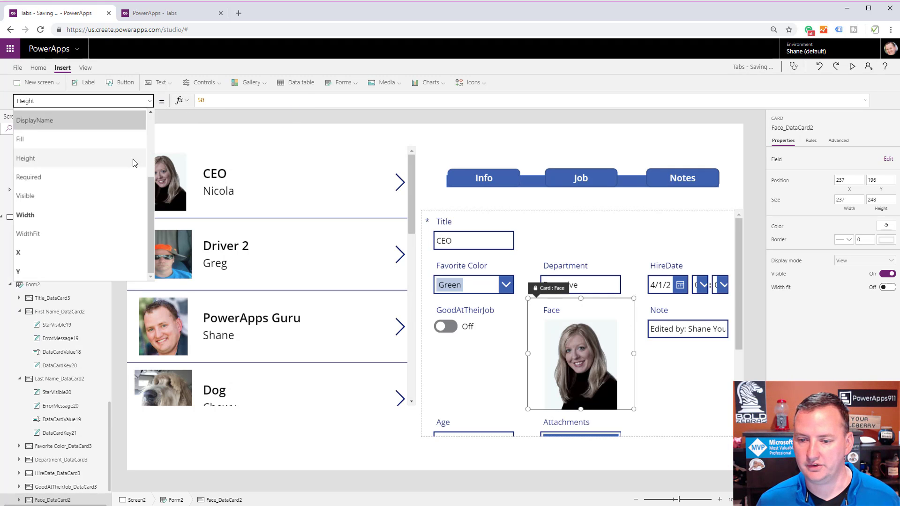
click(100, 197)
double_click(236, 102)
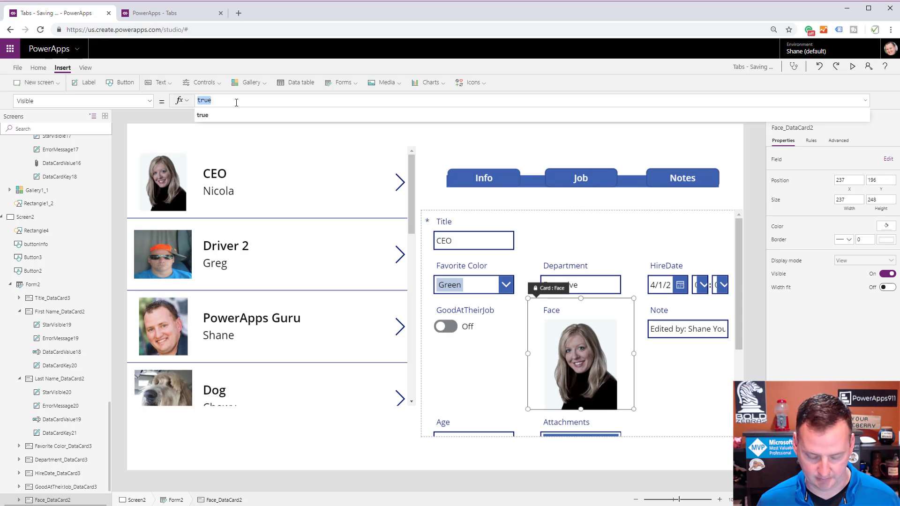
key(ctrl+v)
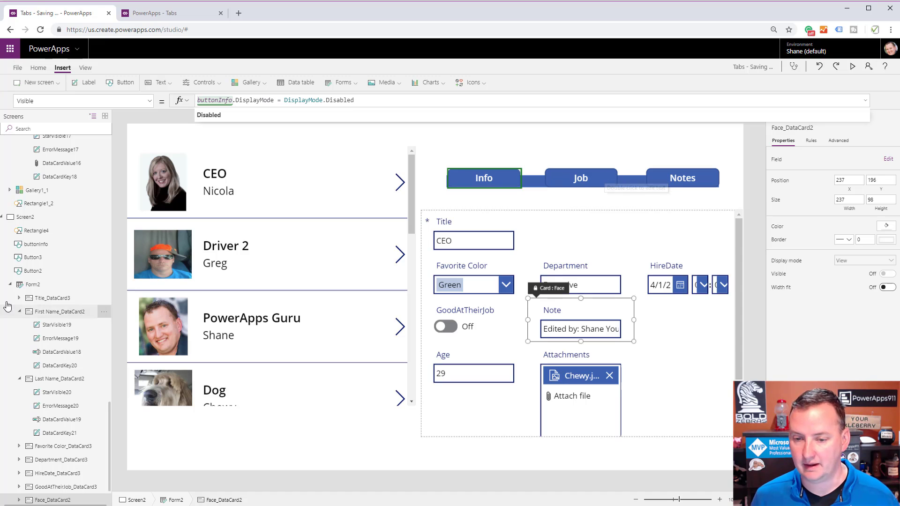
Rename the Job button control to buttonJob and the Notes button control to buttonNotes.
click(40, 258)
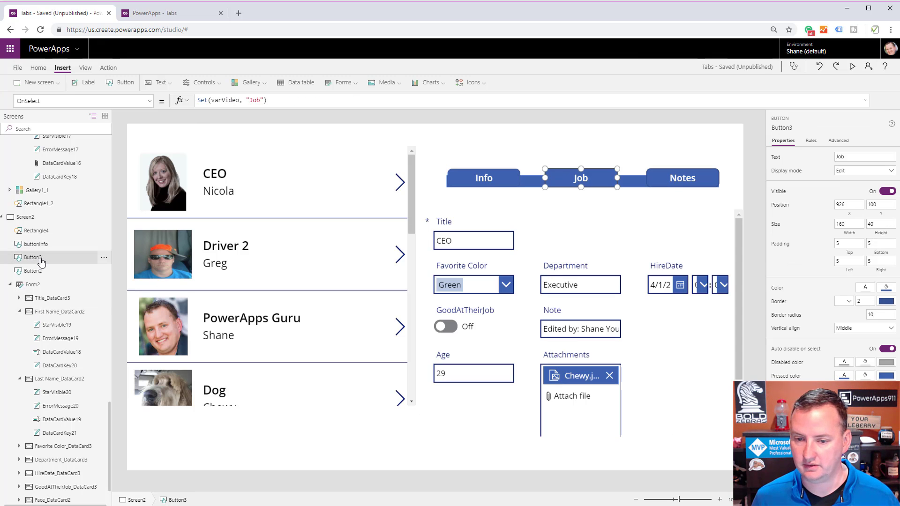
double_click(41, 258)
text(buttonJob)
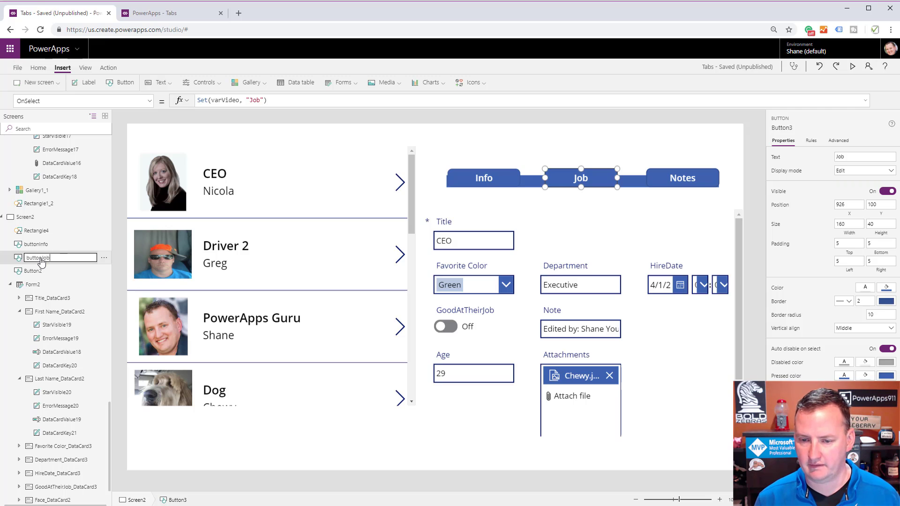
key(Return)
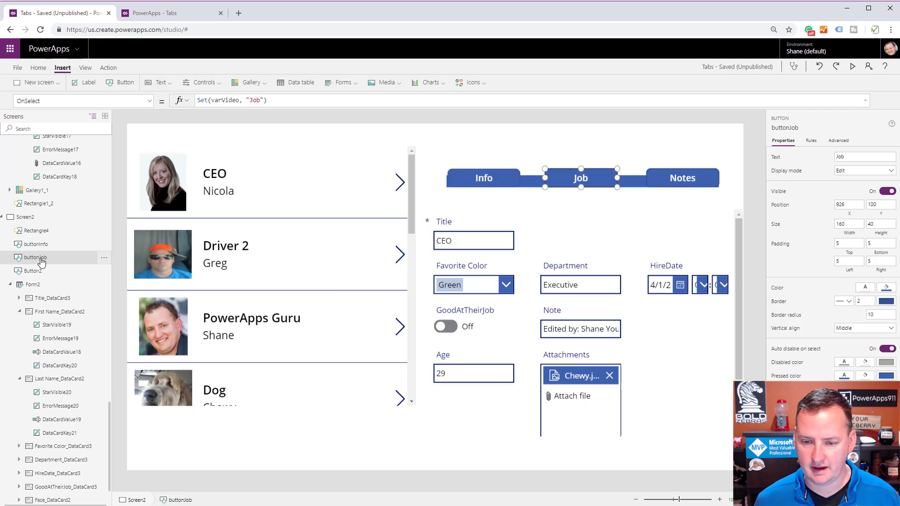
double_click(38, 271)
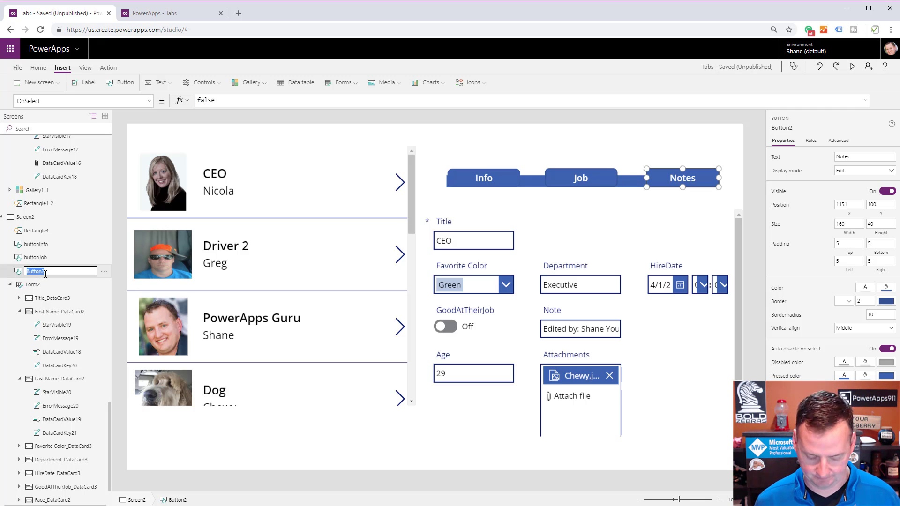
text(buttonNotes)
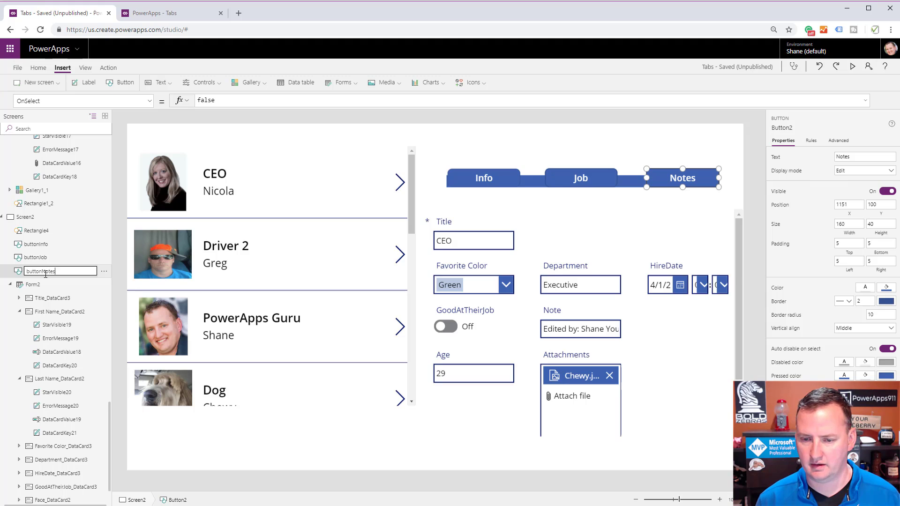
key(Return)
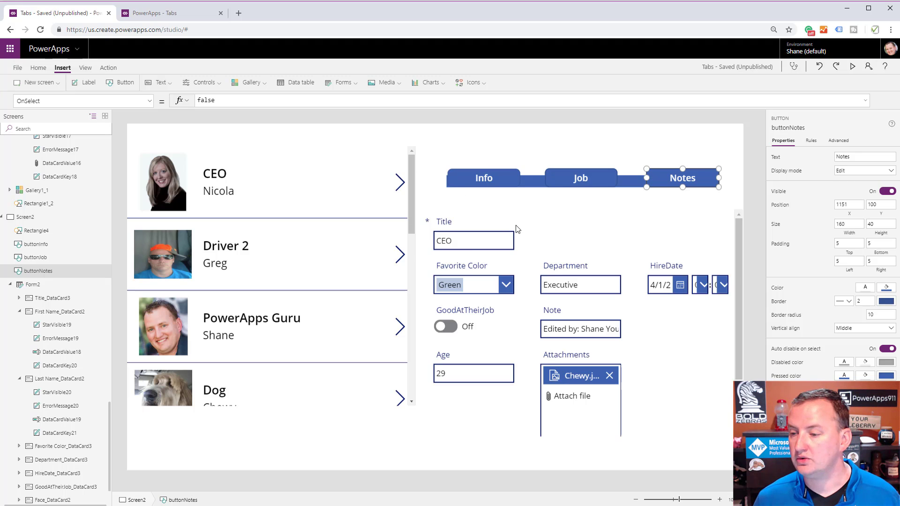
Set the Title card's Visible formula to buttonJob.DisplayMode = DisplayMode.Disabled by adapting the copied Info formula.
click(515, 233)
click(150, 102)
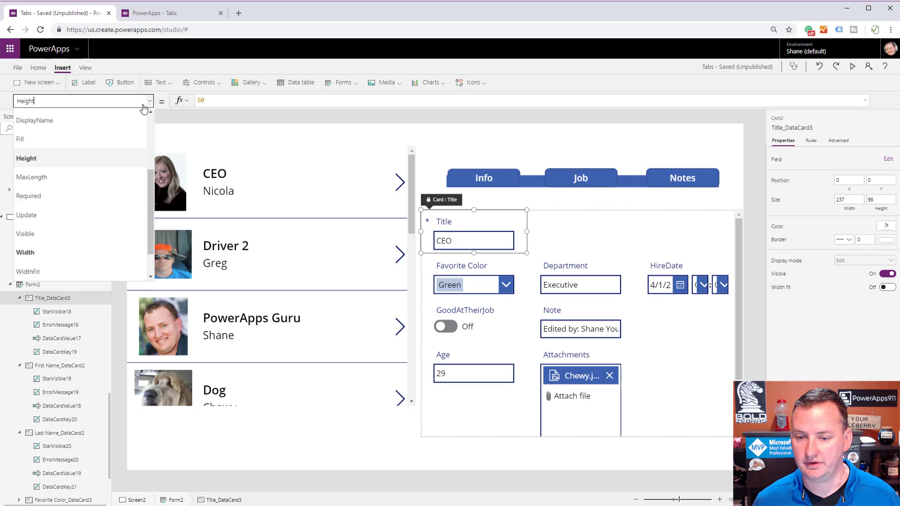
click(75, 232)
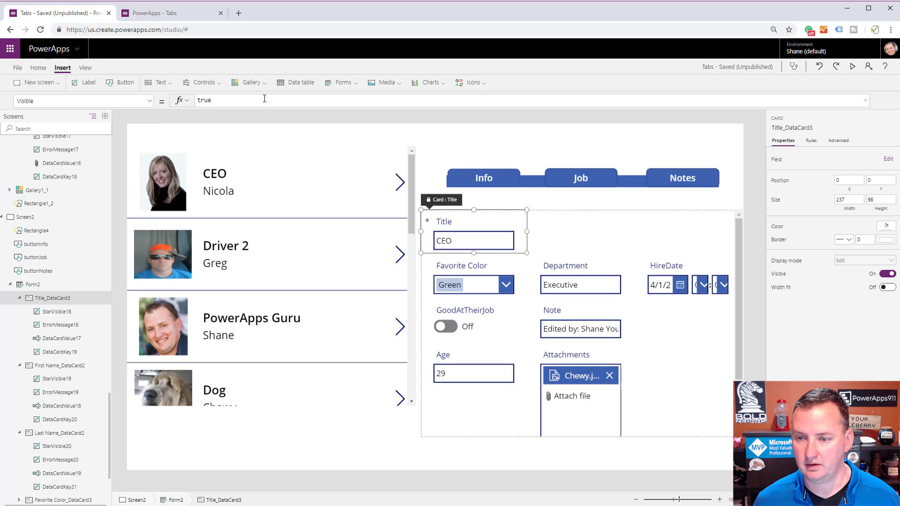
click(265, 99)
key(ctrl+v)
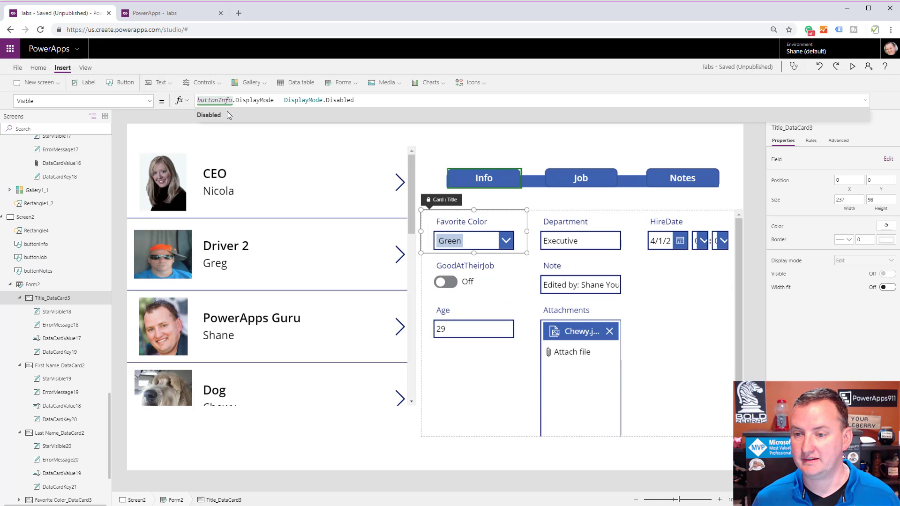
click(219, 100)
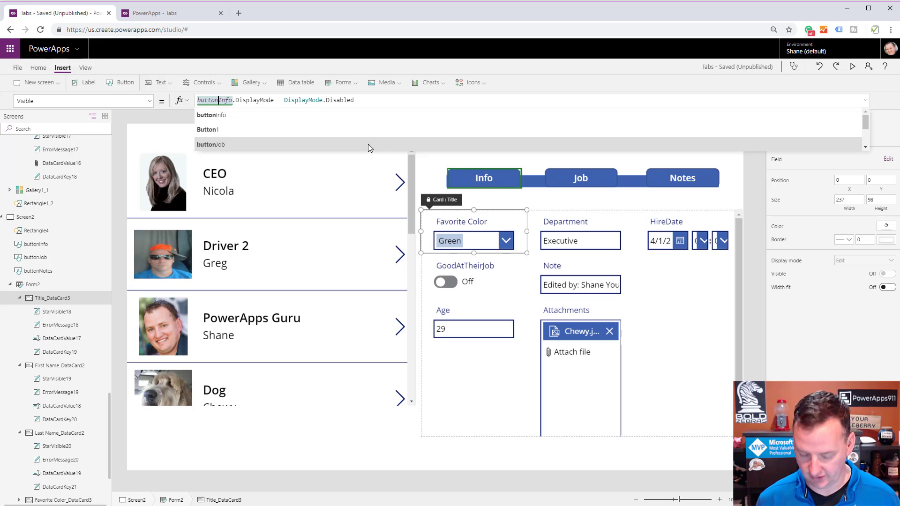
key(Delete)
key(Delete)
key(Delete)
key(Delete)
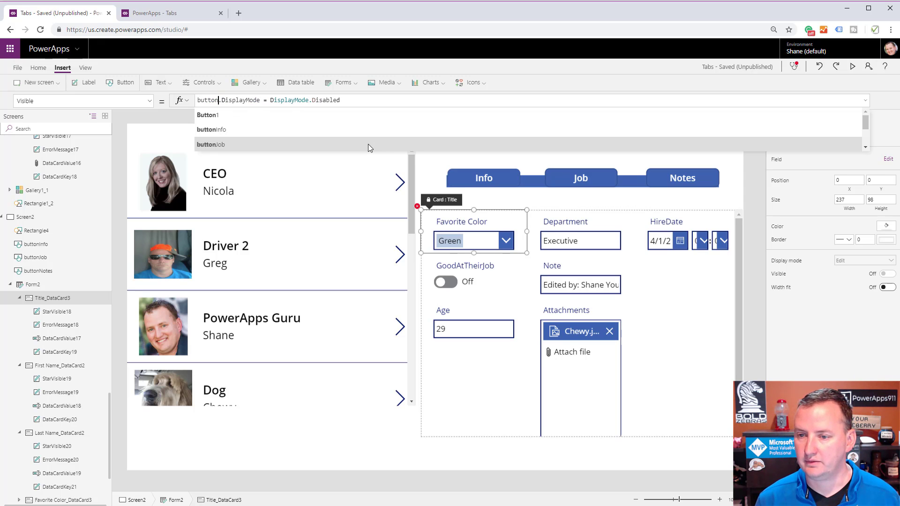
text(Job)
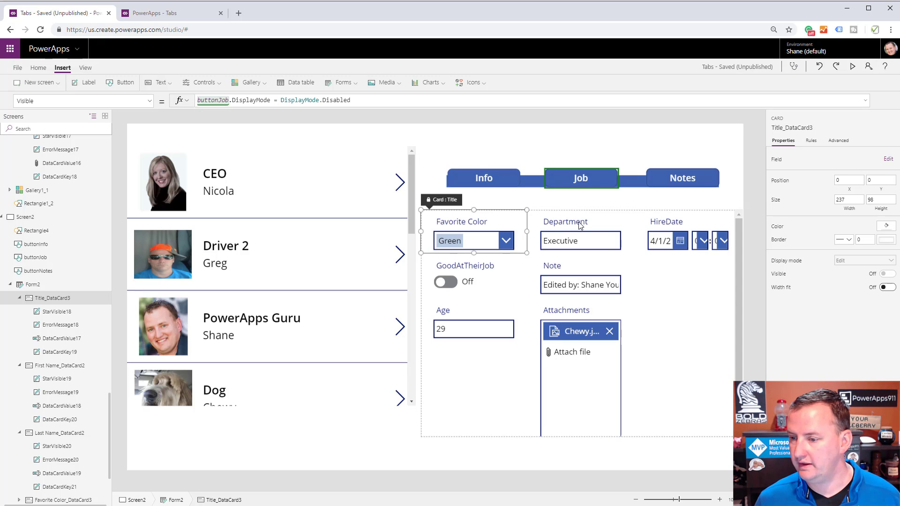
Set the Favorite Color card's Visible formula to buttonNotes.DisplayMode = DisplayMode.Disabled by adapting the copied Info formula.
click(508, 226)
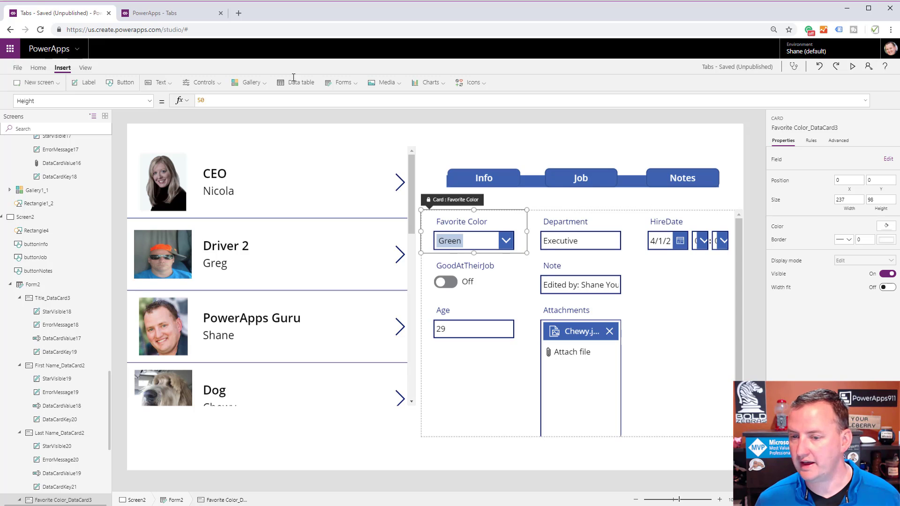
click(150, 100)
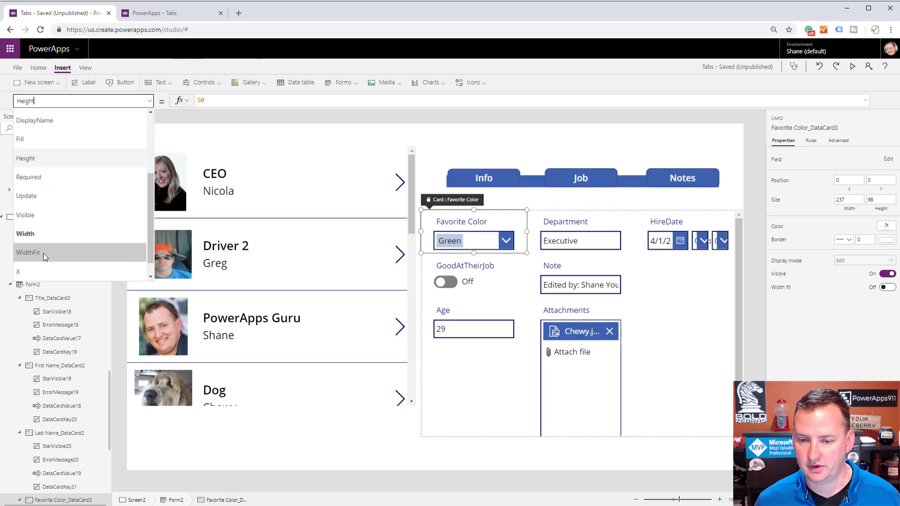
click(50, 179)
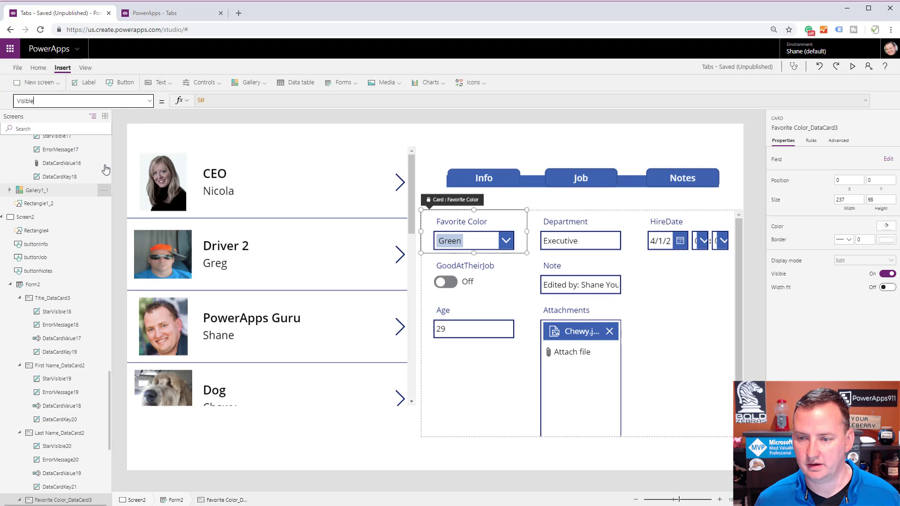
double_click(239, 100)
key(ctrl+v)
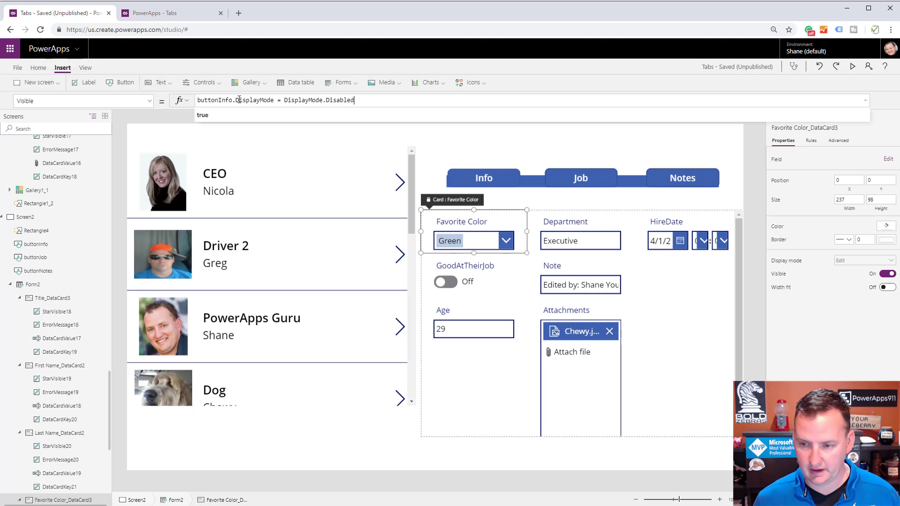
click(226, 99)
key(BackSpace)
key(BackSpace)
key(BackSpace)
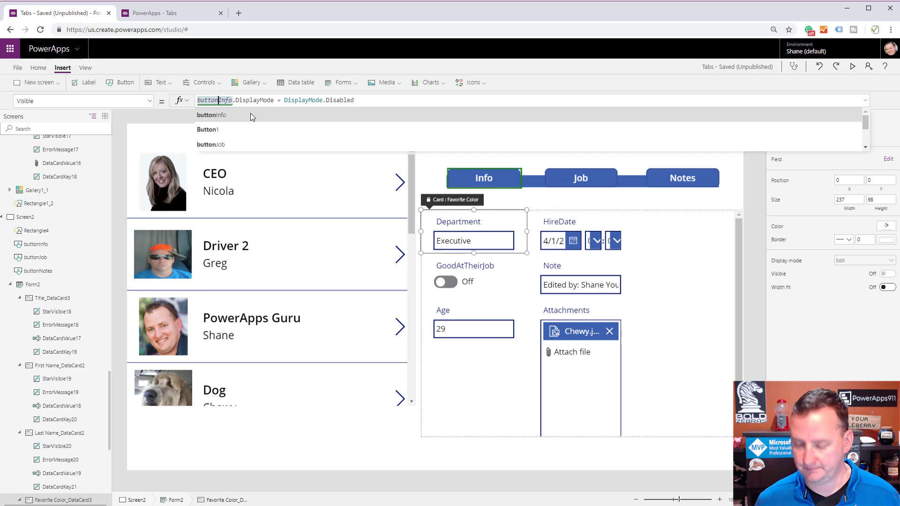
key(Delete)
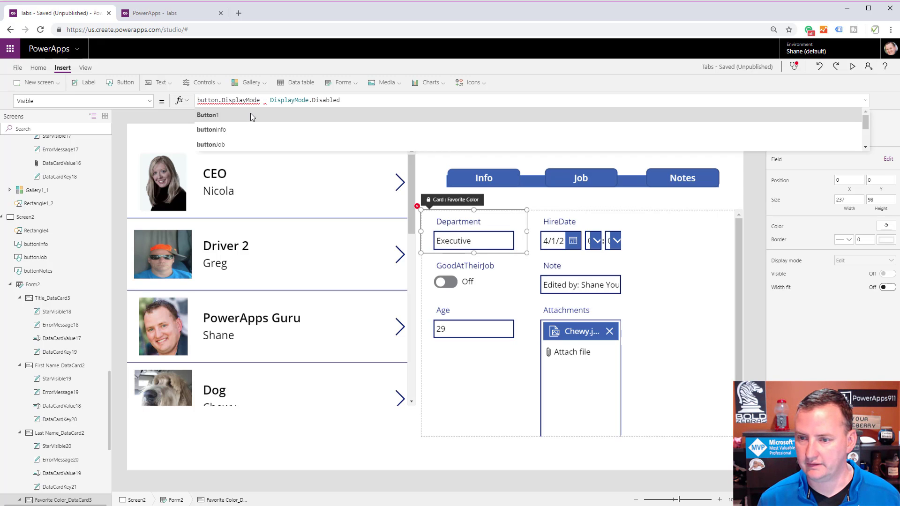
key(Tab)
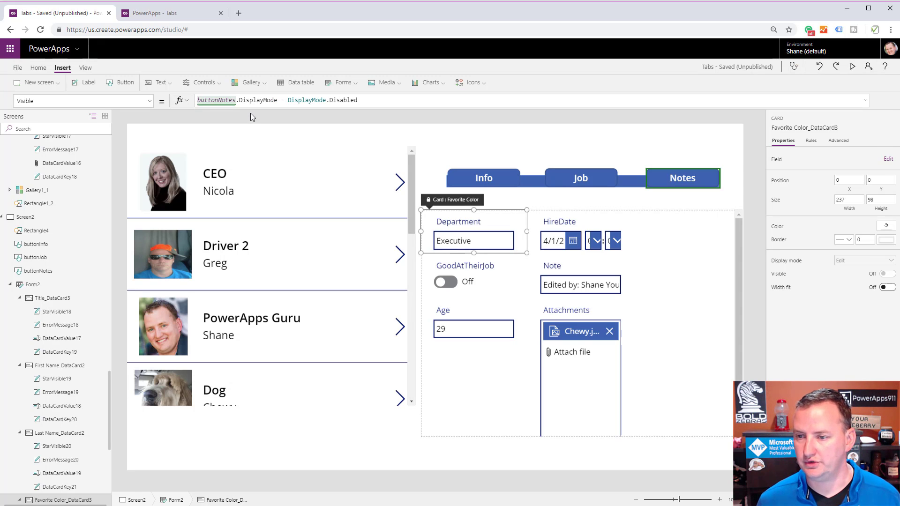
Set the Department card's Visible formula to buttonJob.DisplayMode = DisplayMode.Disabled by adapting the copied Info formula.
click(521, 238)
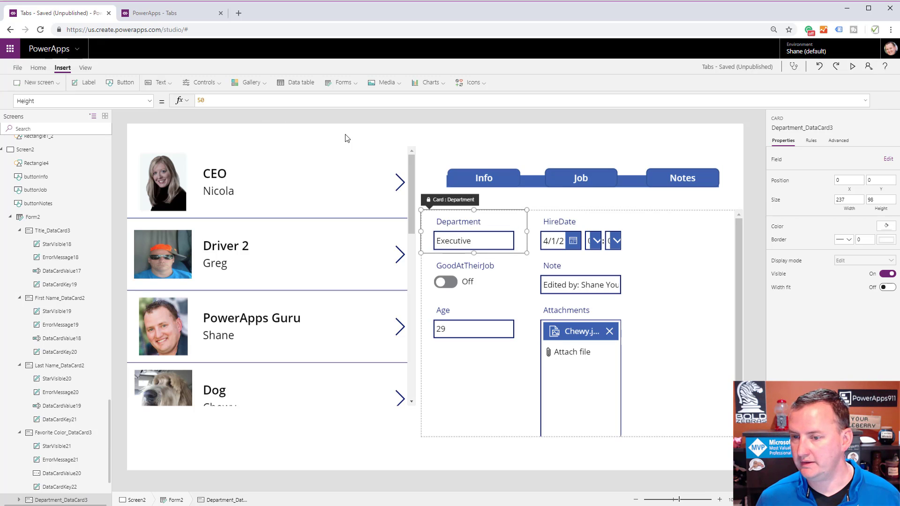
click(151, 106)
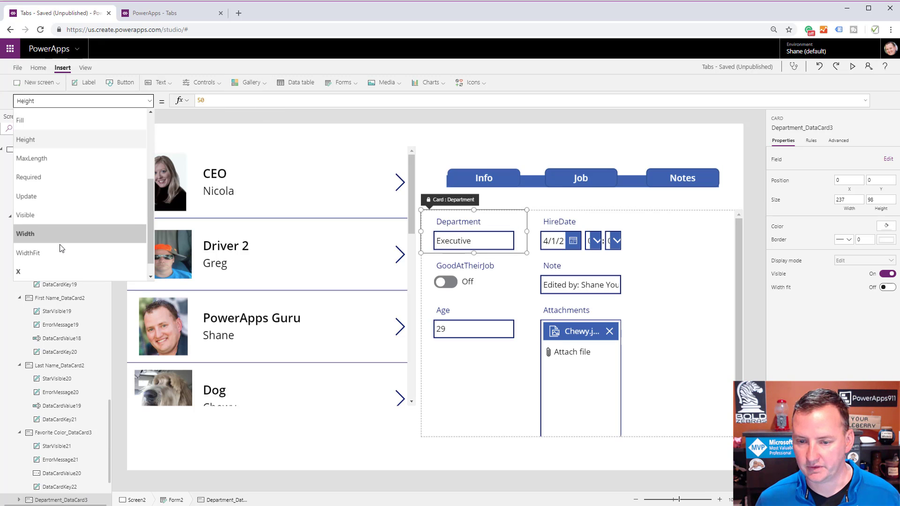
click(62, 213)
click(224, 101)
key(ctrl+a)
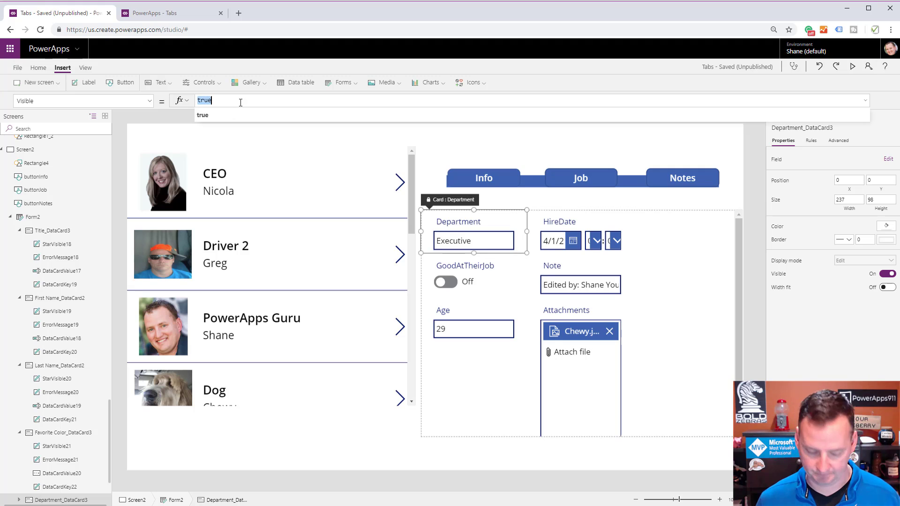
text(buttonInfo.DisplayMode = DisplayMode.Disabled)
click(223, 101)
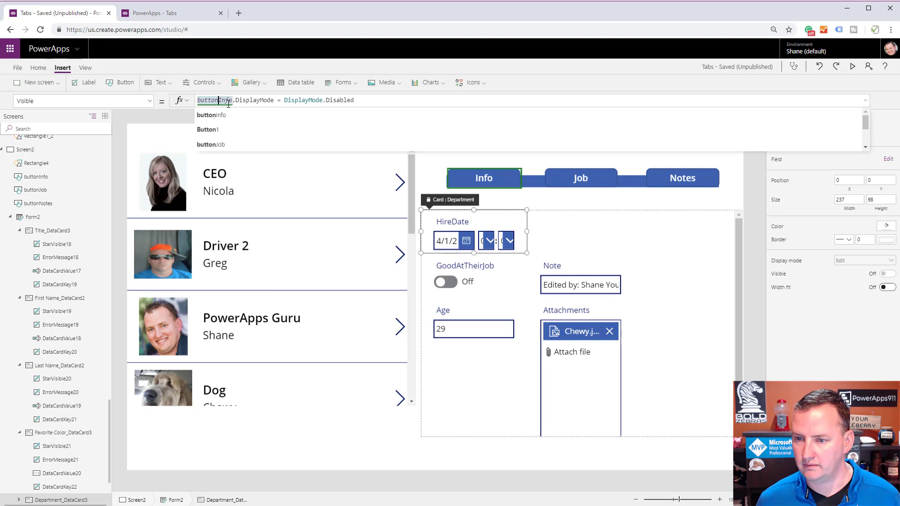
key(BackSpace)
key(BackSpace)
key(BackSpace)
key(BackSpace)
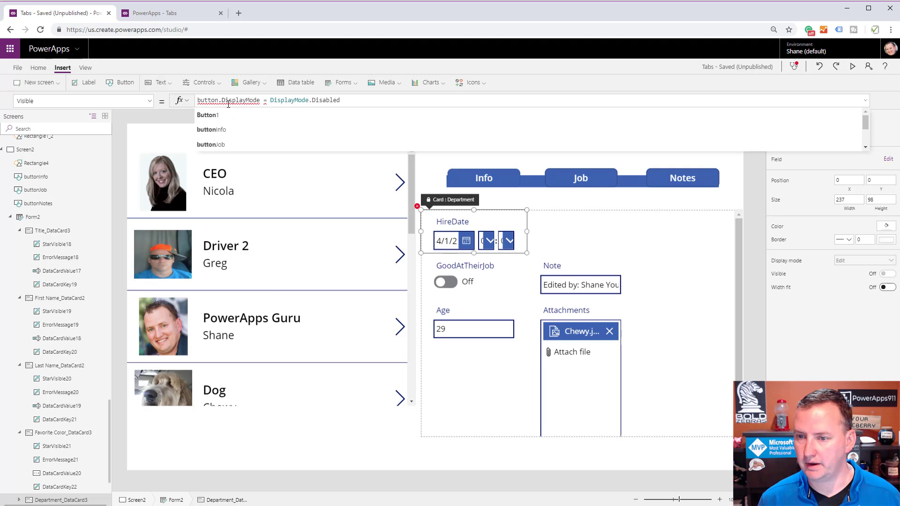
key(Down)
key(Return)
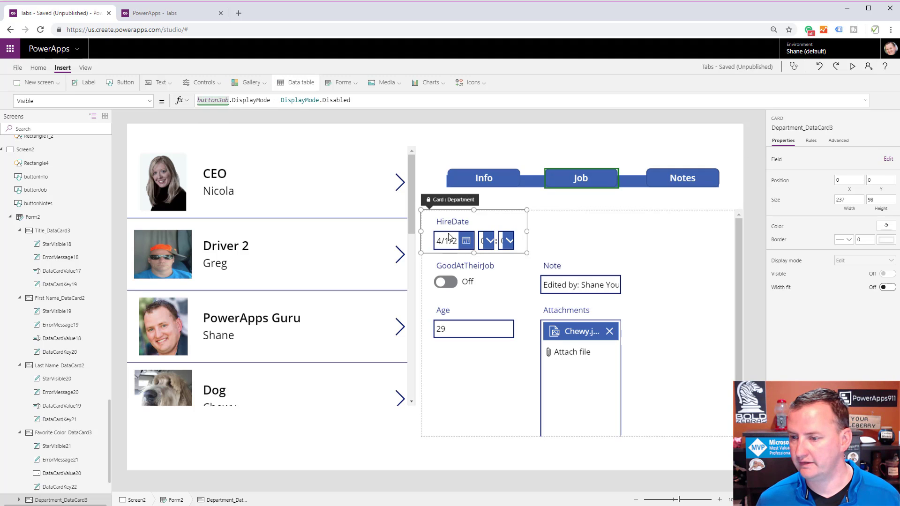
Turn off visibility for the HireDate, GoodAtTheirJob, Note, Age and Attachments cards.
click(505, 226)
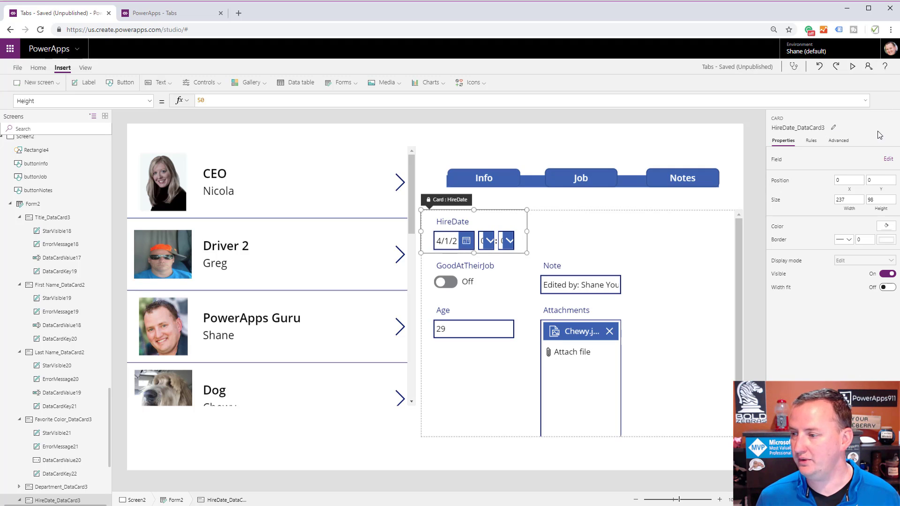
click(887, 273)
click(516, 244)
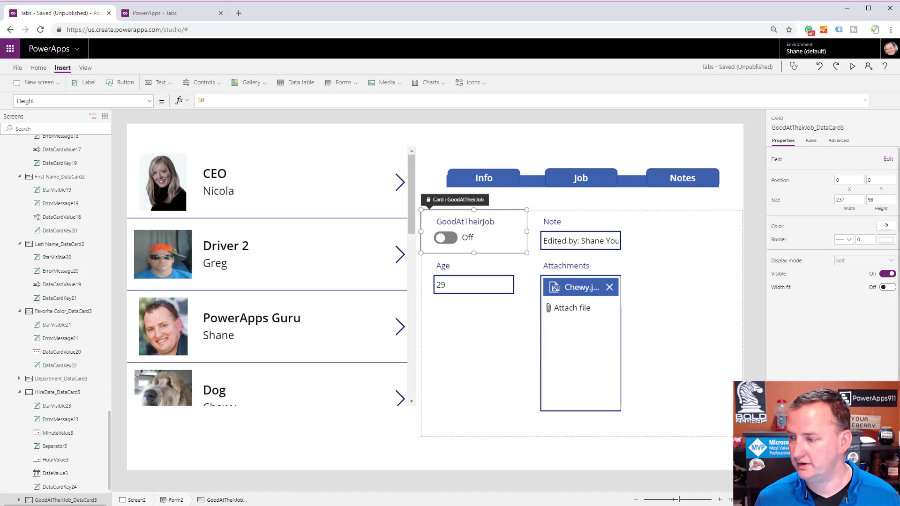
click(887, 274)
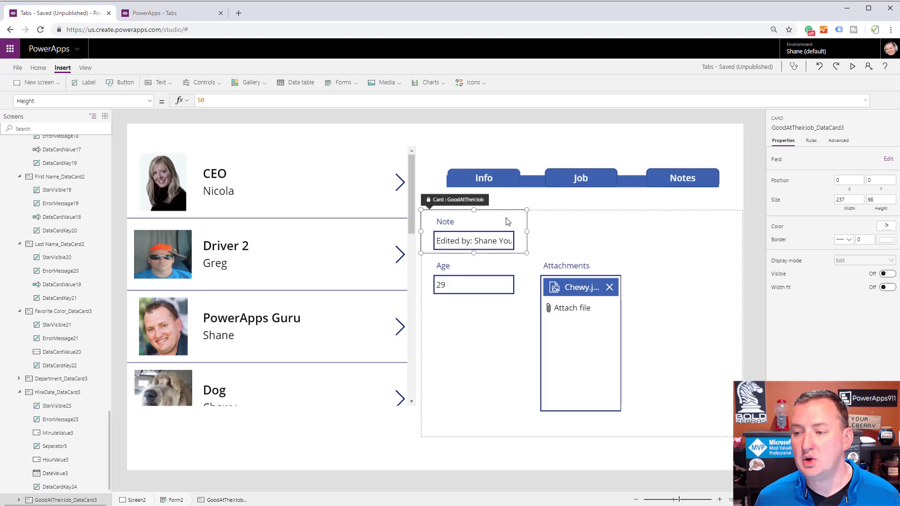
click(511, 230)
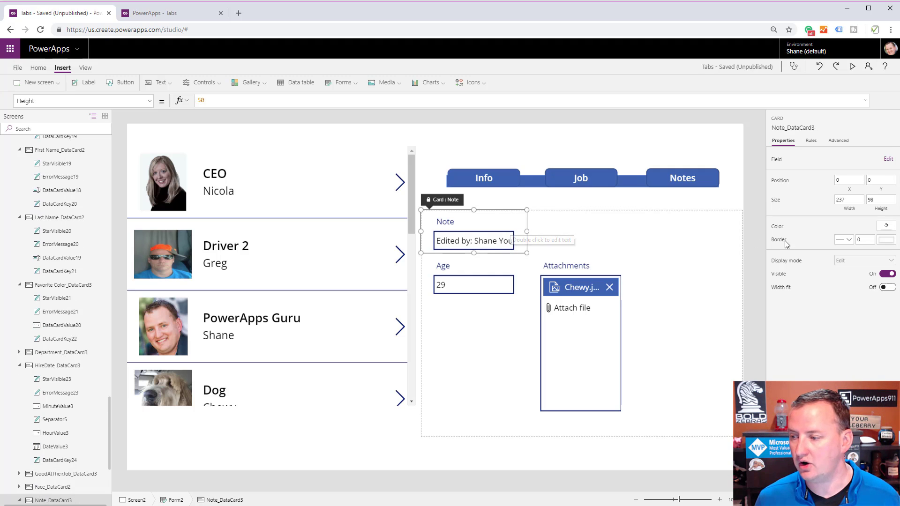
click(887, 274)
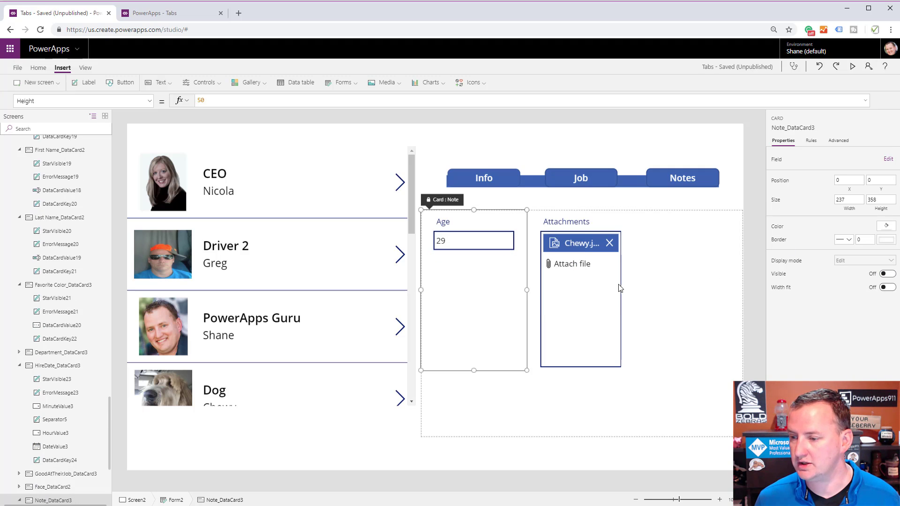
click(473, 305)
click(886, 275)
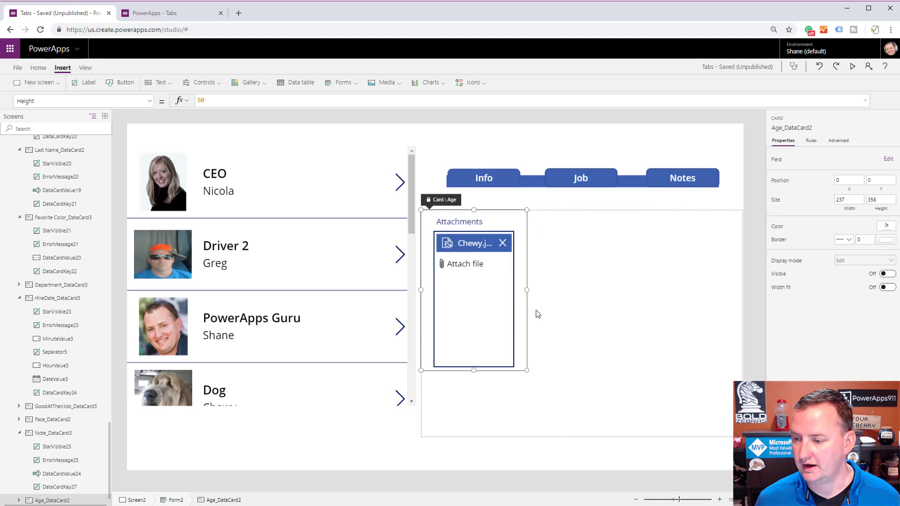
click(520, 309)
click(886, 274)
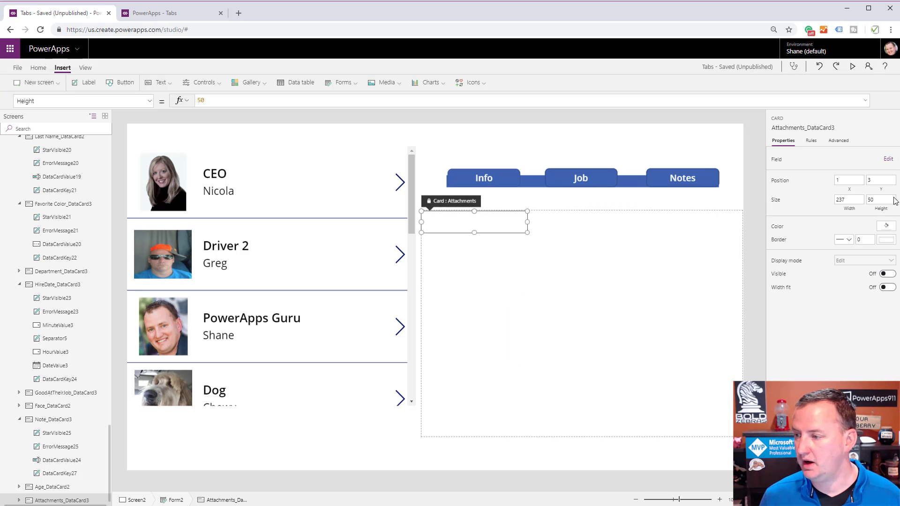
Preview the app, try the Info and Job tabs, and return to editing.
click(853, 67)
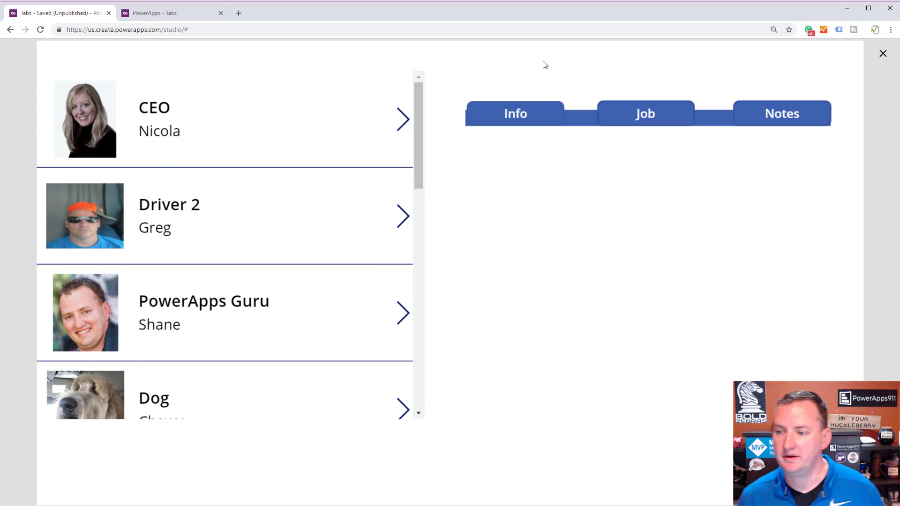
click(545, 118)
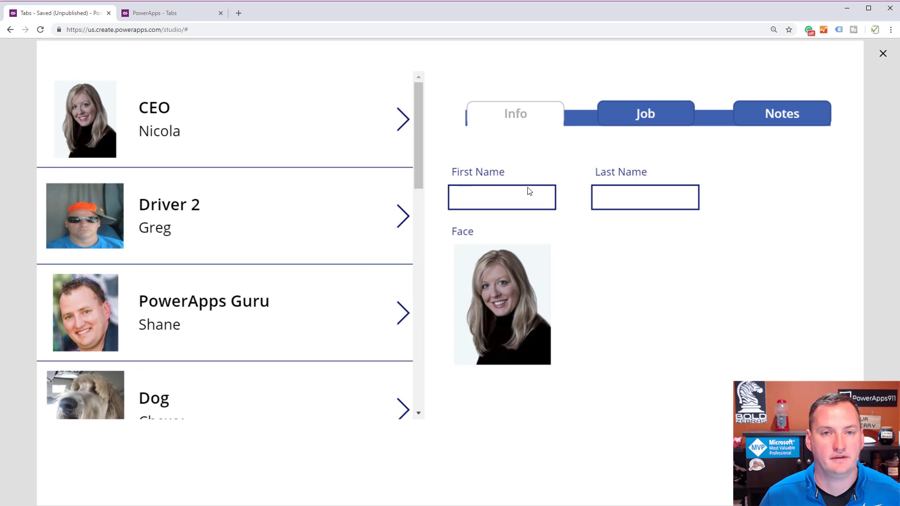
click(673, 113)
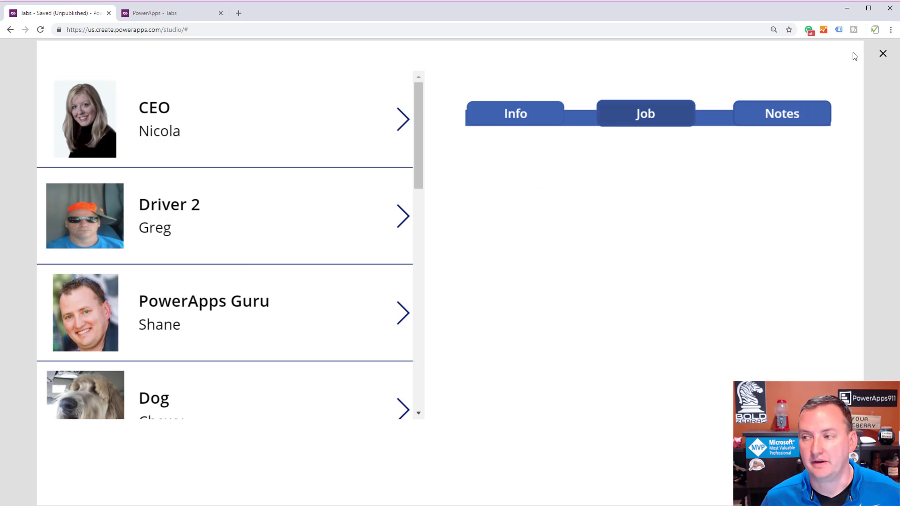
click(882, 54)
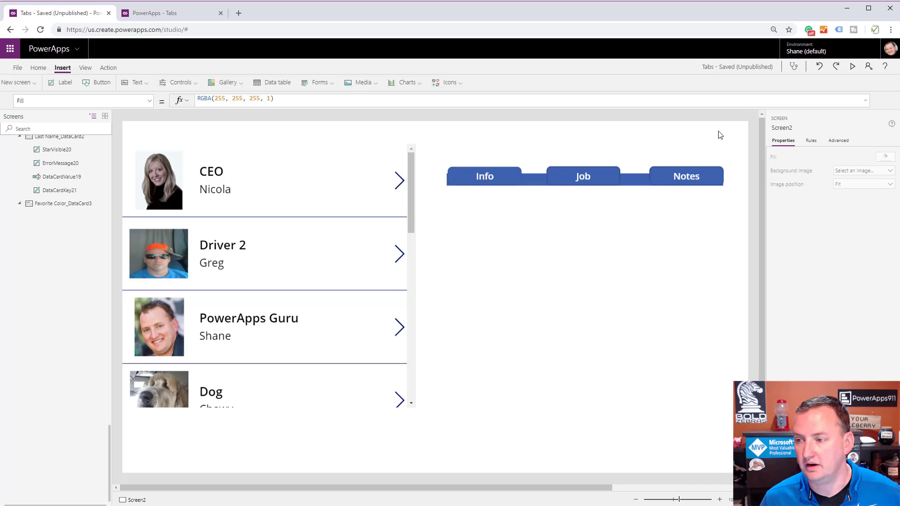
Replace the Job button's DisplayMode formula with the start of an If function testing varVideo = "Job".
click(608, 171)
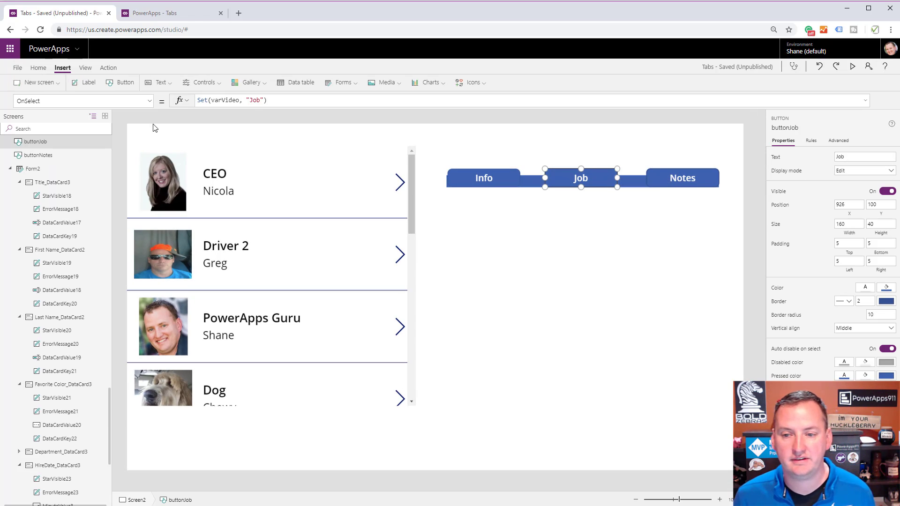
click(147, 100)
scroll(61, 192, up, 2)
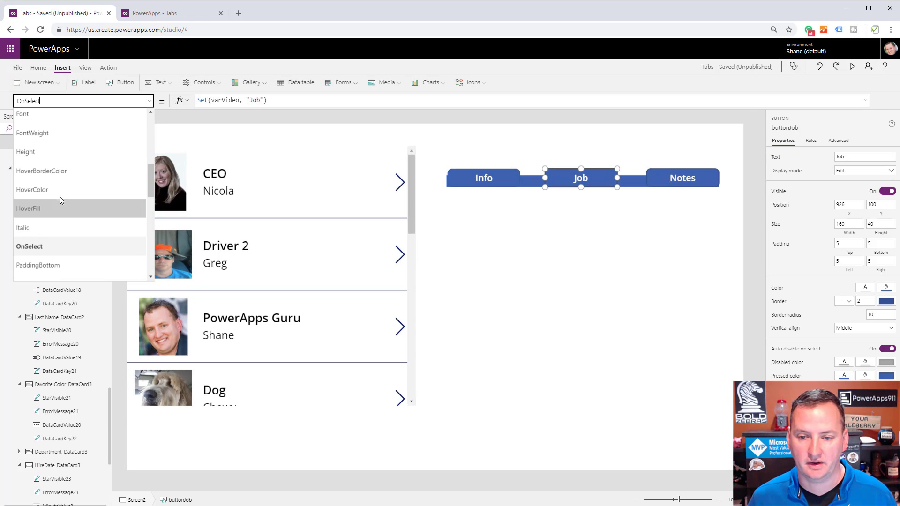
scroll(62, 167, up, 2)
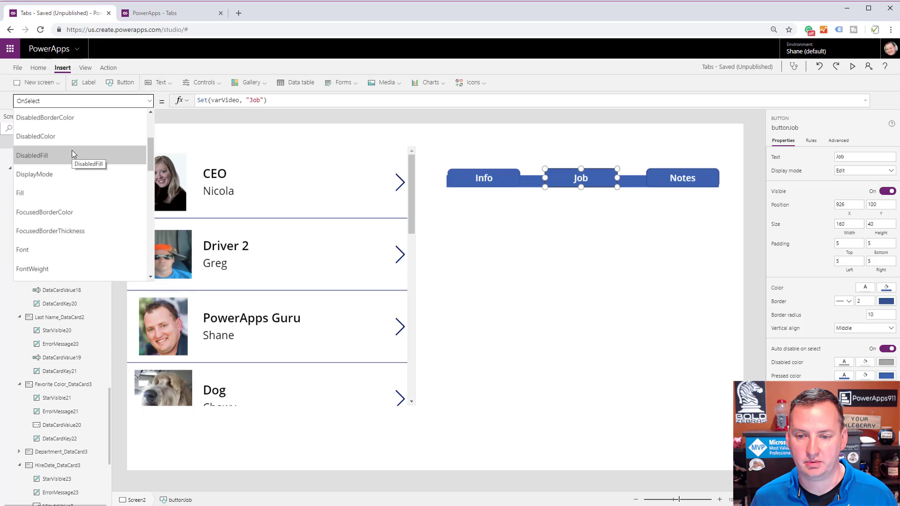
scroll(71, 159, up, 2)
click(64, 213)
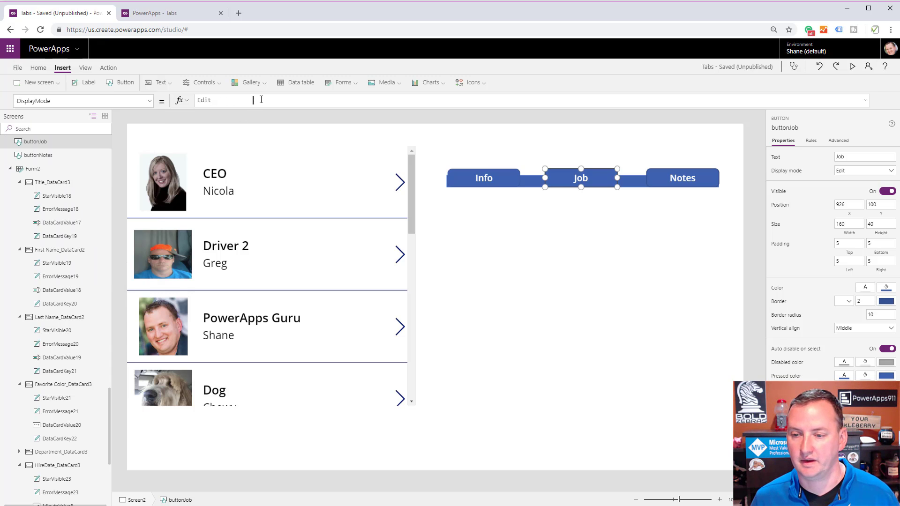
click(253, 100)
drag(253, 100, 127, 101)
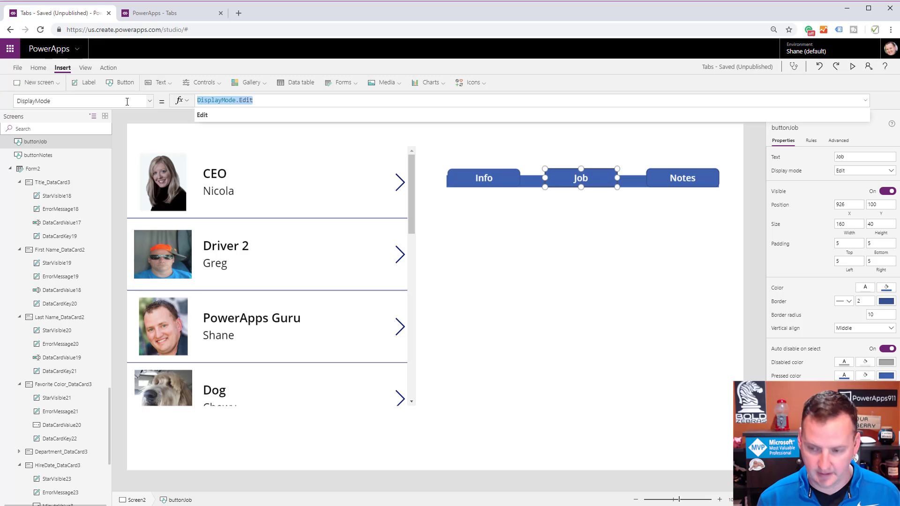
text(If)
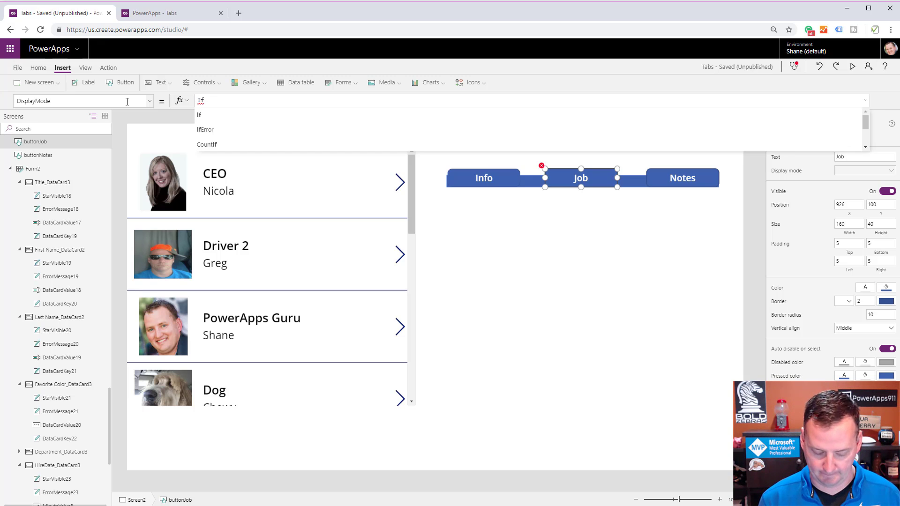
text((var)
key(Down)
key(Down)
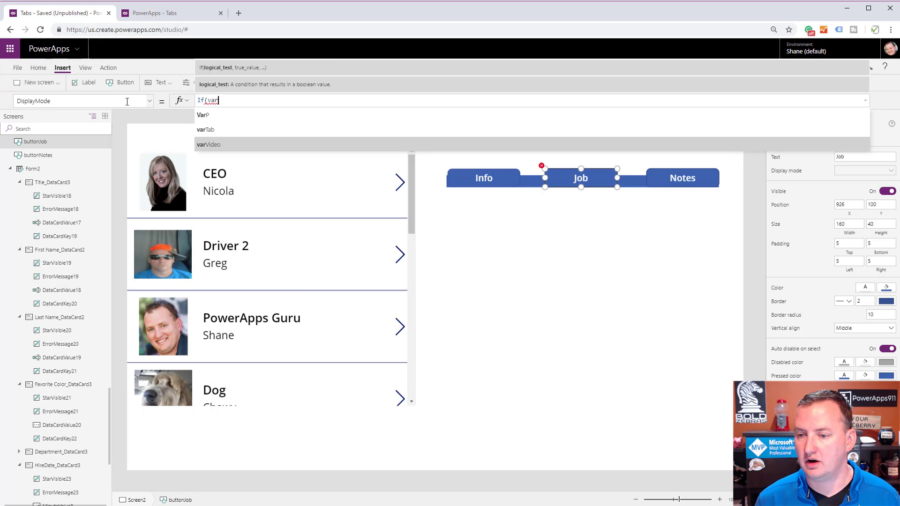
key(Up)
key(Tab)
key(BackSpace)
key(BackSpace)
key(BackSpace)
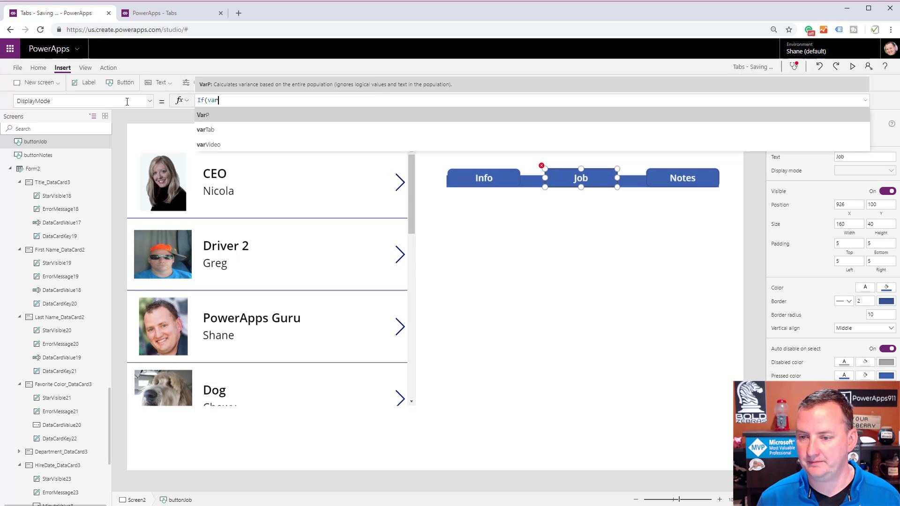
key(Down)
key(Tab)
text(= "Jo)
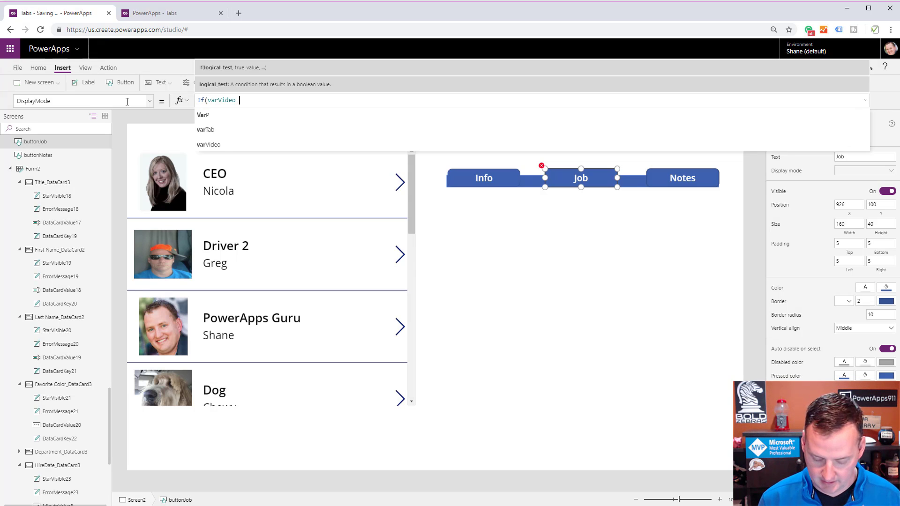
text(b")
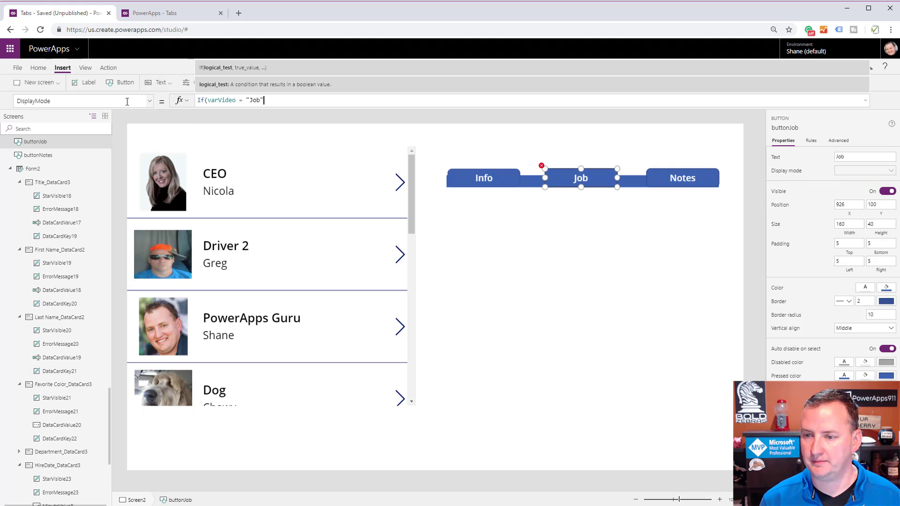
text(, DisplayMode)
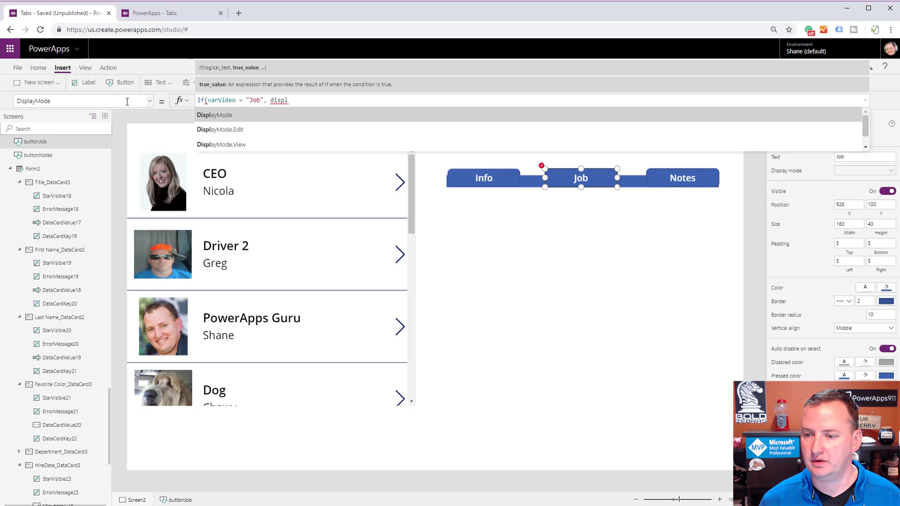
text(.d)
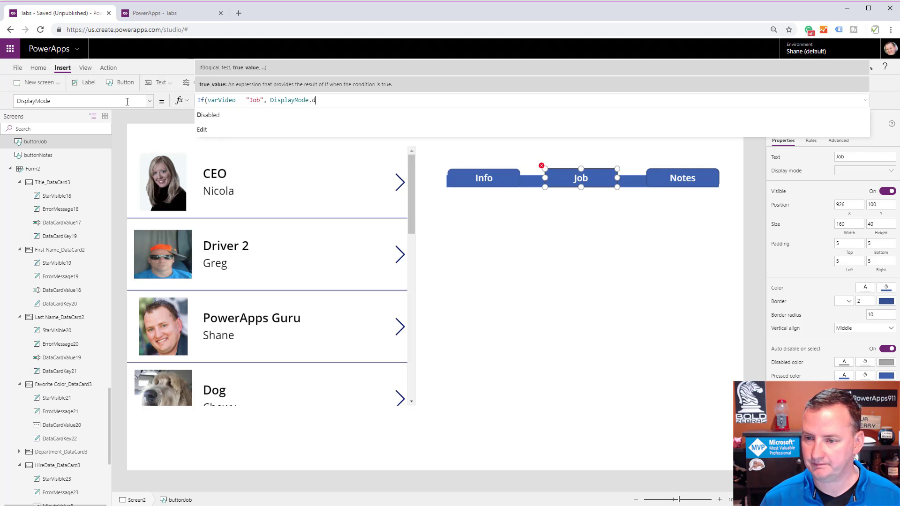
text(.Disabled, di)
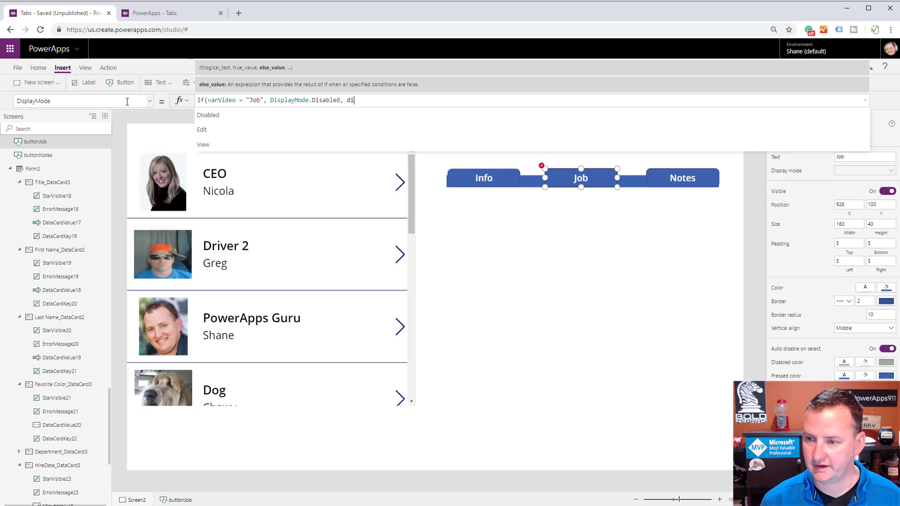
text(spl)
Complete the Job button's If formula with DisplayMode.Disabled as the true result and DisplayMode.Edit as the else result.
key(Down)
key(Down)
key(Return)
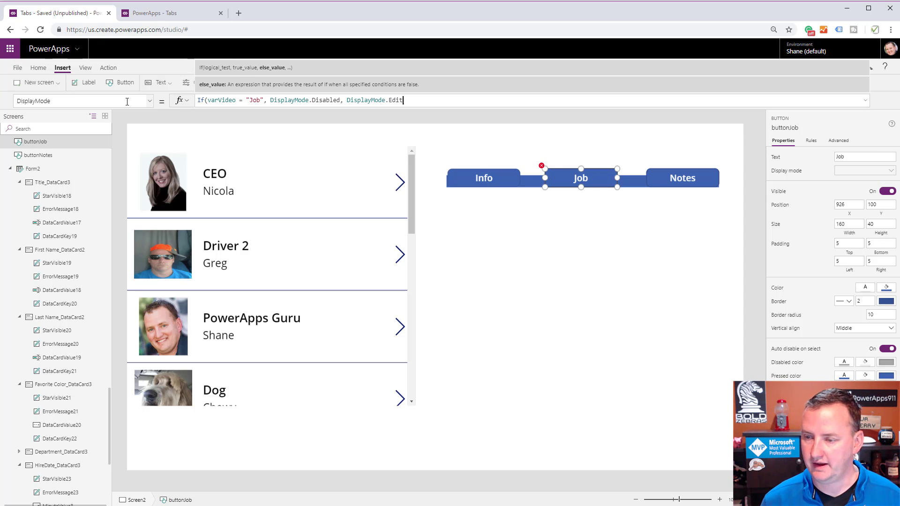
text())
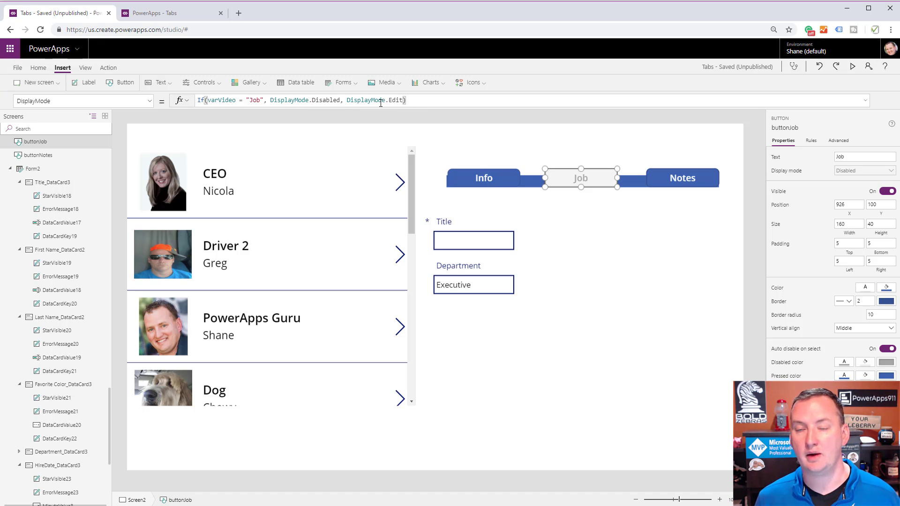
Select the Title card to examine its Visible formula.
click(500, 228)
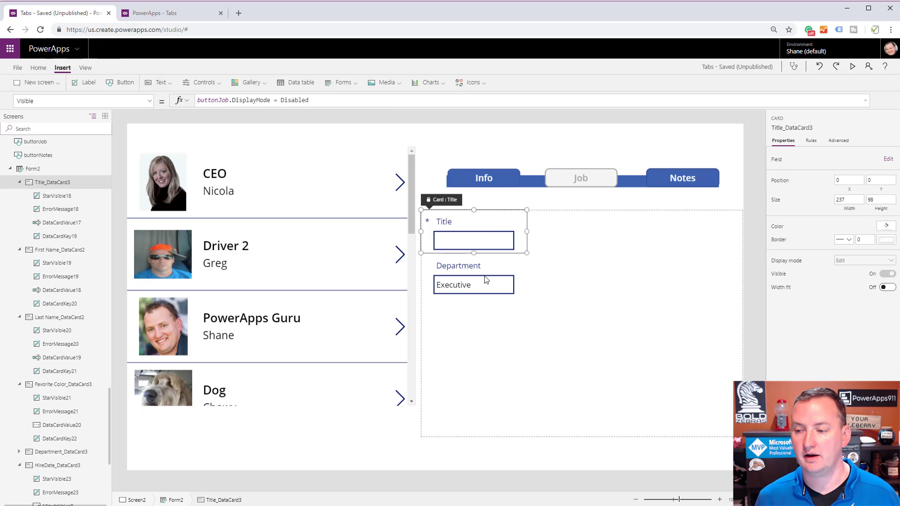
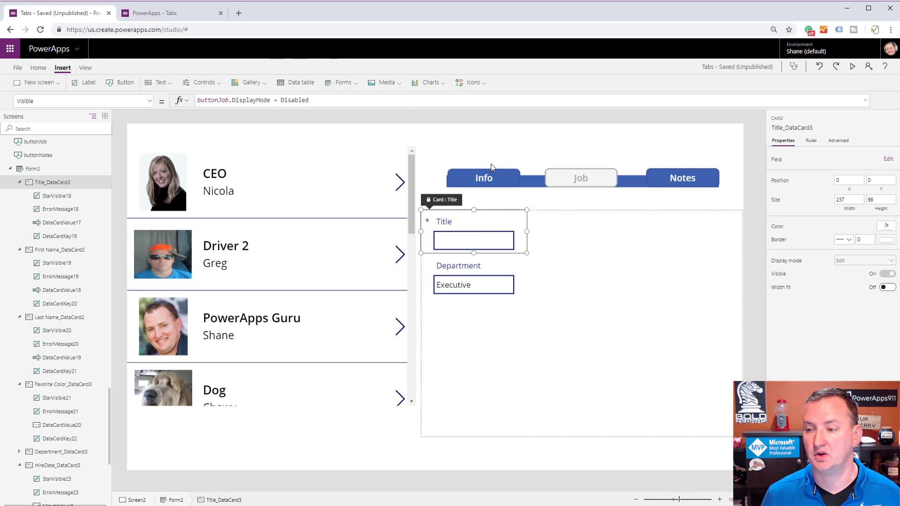
Preview the app, switch to the Info tab and back to the Job tab, and return to editing.
click(851, 66)
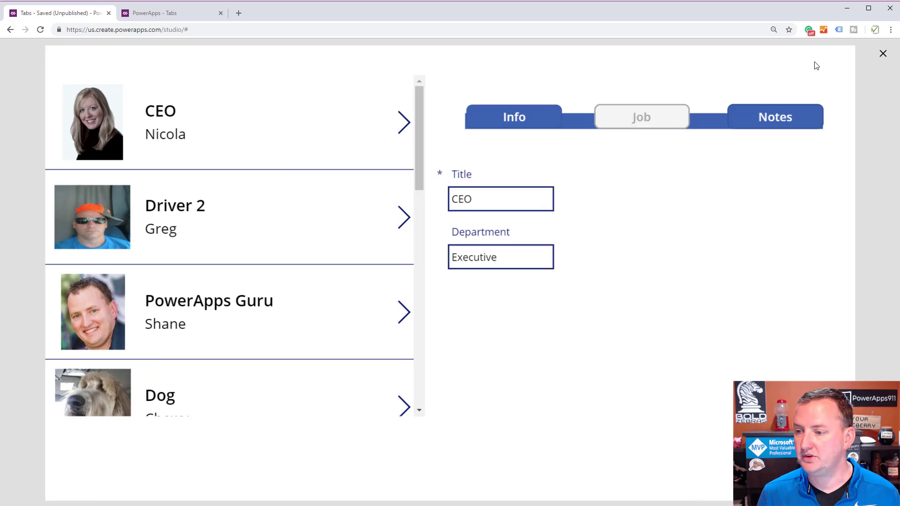
click(541, 118)
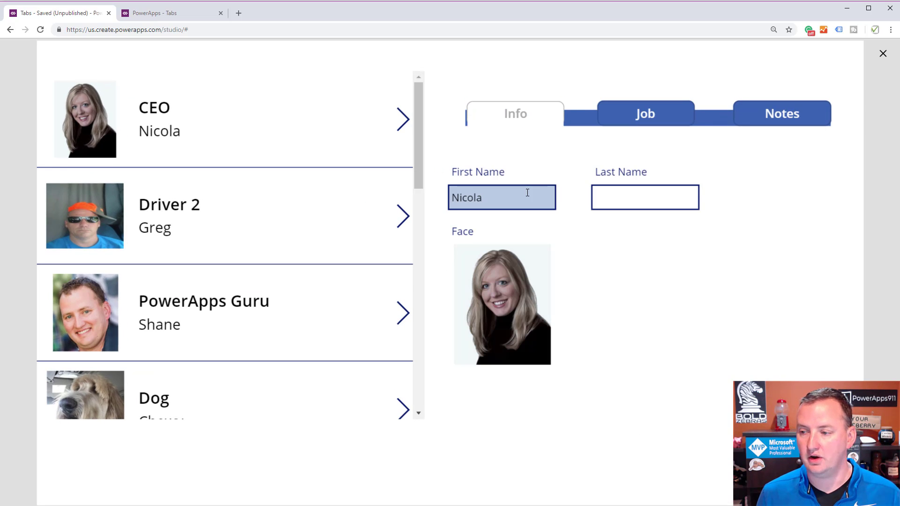
click(660, 114)
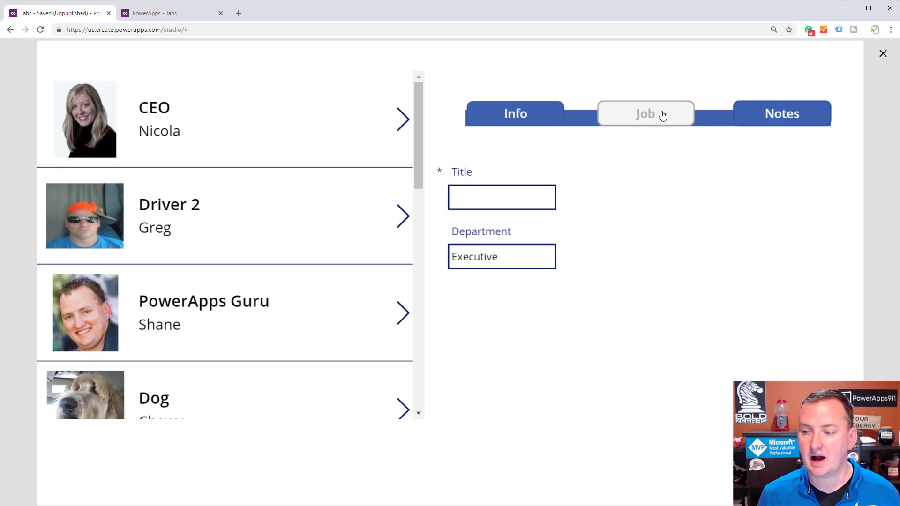
click(884, 55)
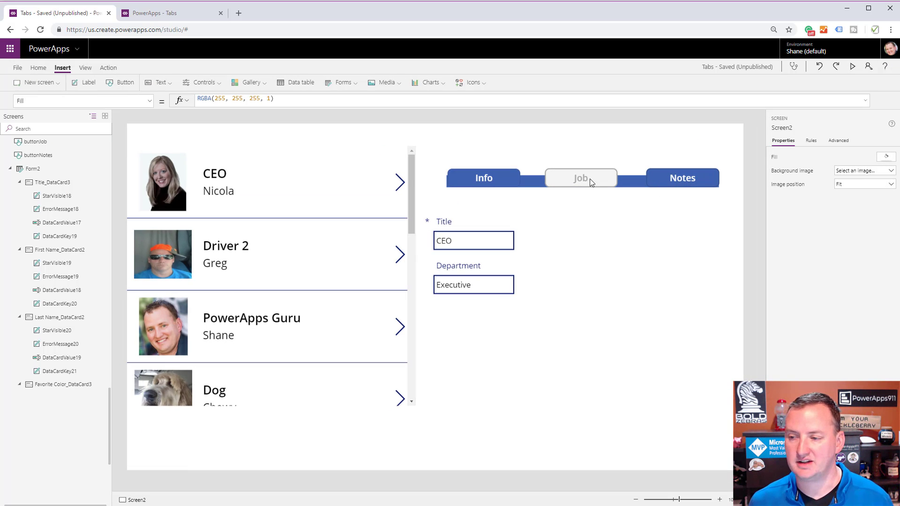
Replace the Notes button's DisplayMode formula with the opening of an If function.
click(664, 178)
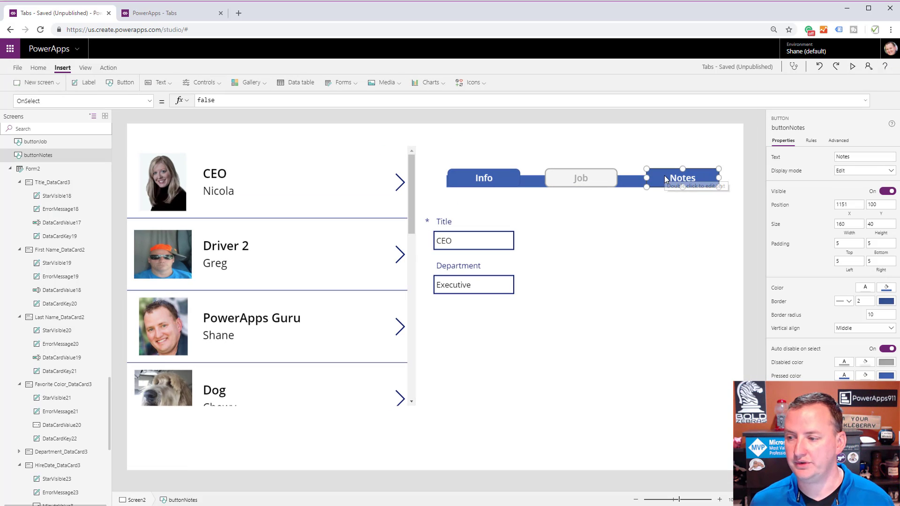
click(149, 101)
scroll(71, 210, up, 3)
scroll(71, 213, up, 2)
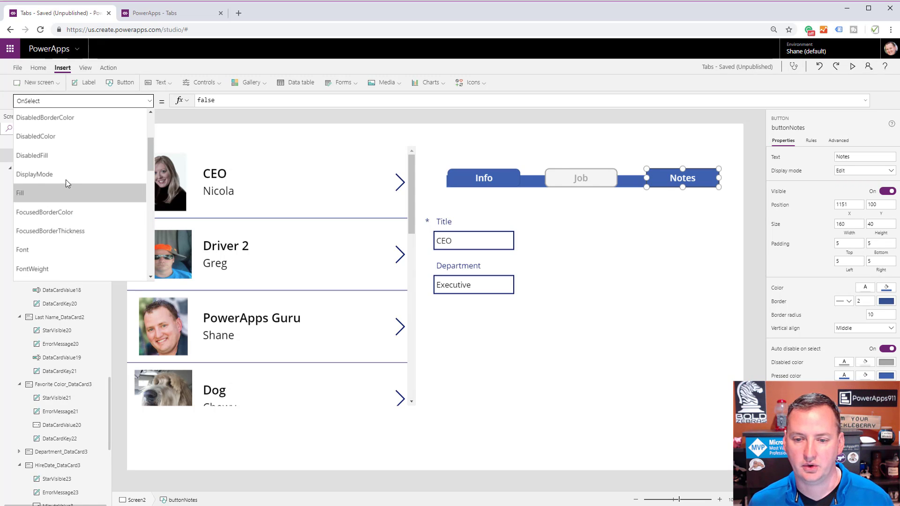
click(62, 168)
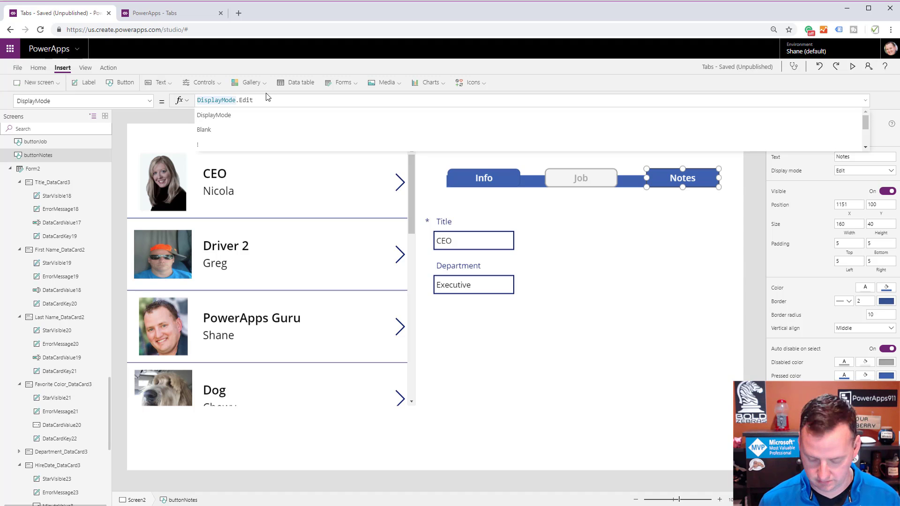
key(ctrl+a)
text(If)
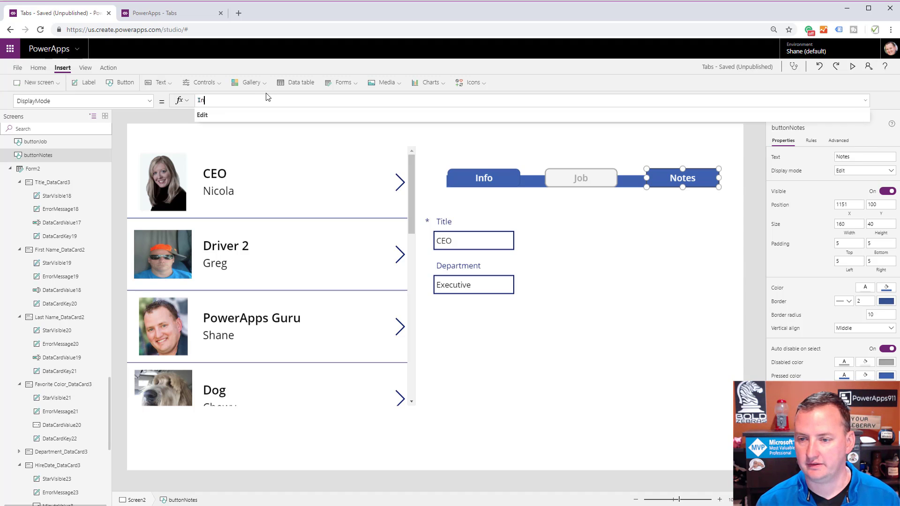
text(()
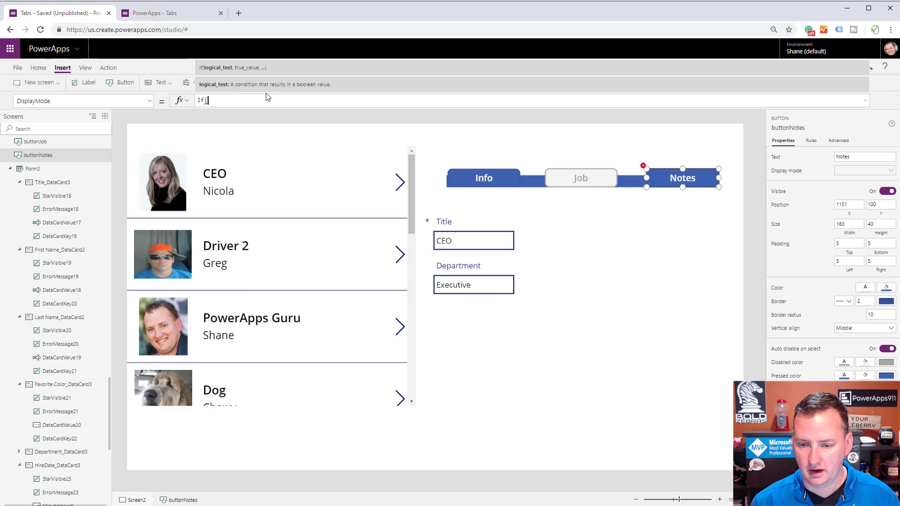
text(button)
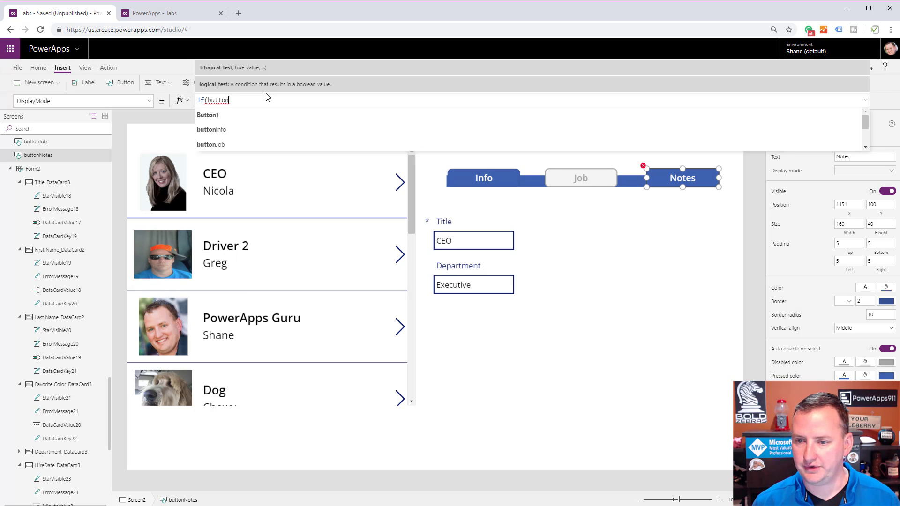
text(Notes,)
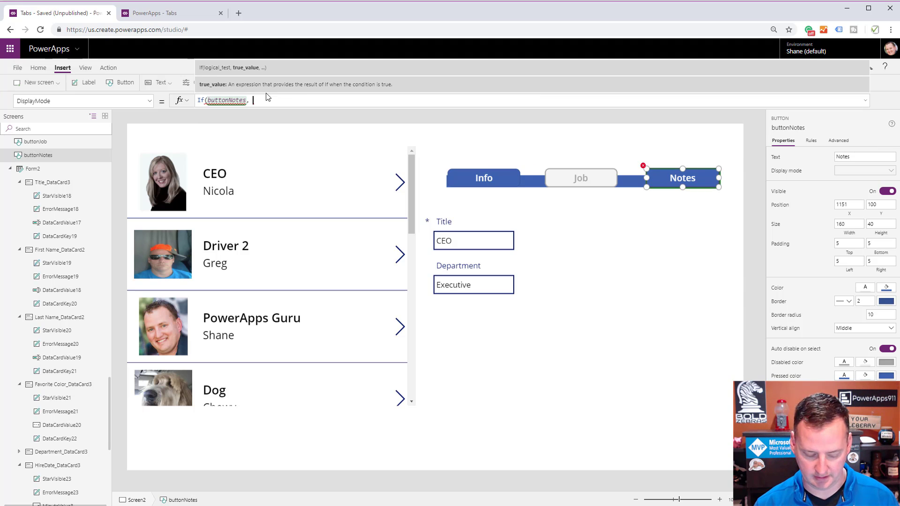
key(BackSpace)
key(BackSpace)
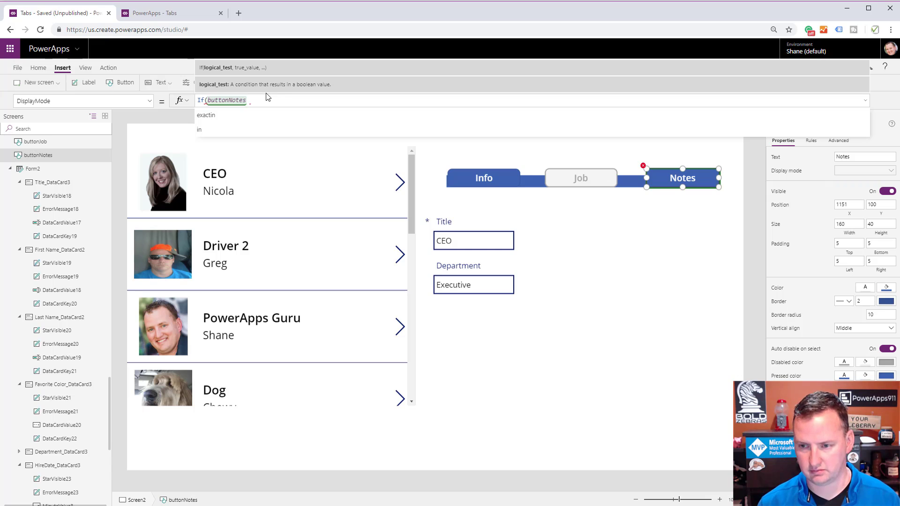
key(BackSpace)
key(BackSpace)
key(BackSpace)
key(BackSpace)
key(BackSpace)
key(BackSpace)
key(BackSpace)
key(BackSpace)
key(BackSpace)
key(BackSpace)
key(BackSpace)
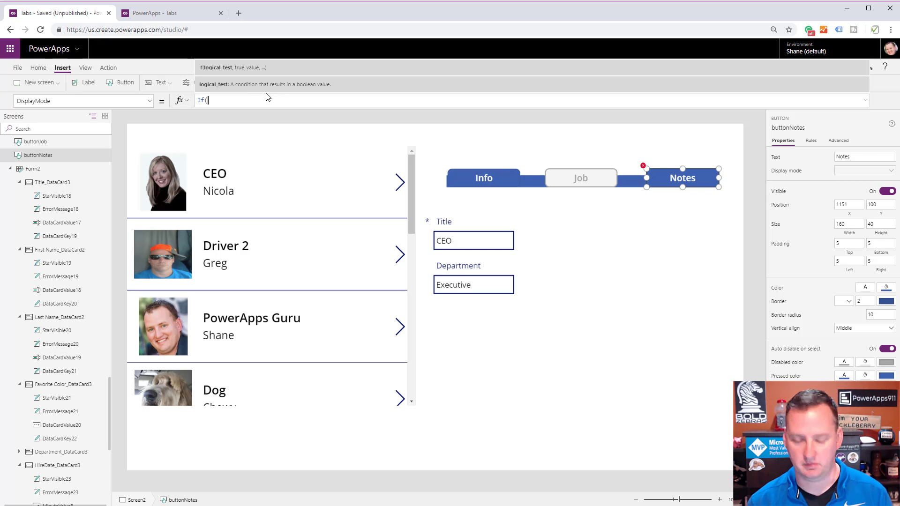
Enter varVideo = "Notes" as the logical test of the Notes button's If formula.
text(var)
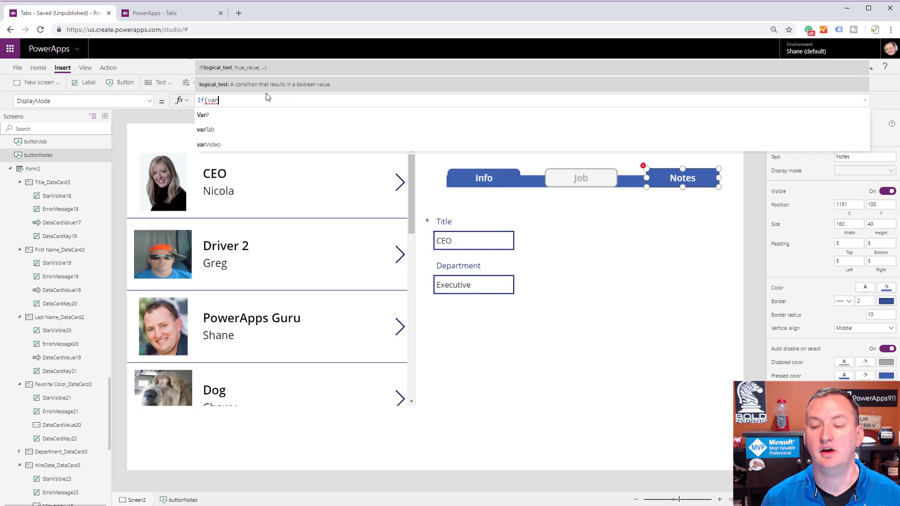
text(Video )
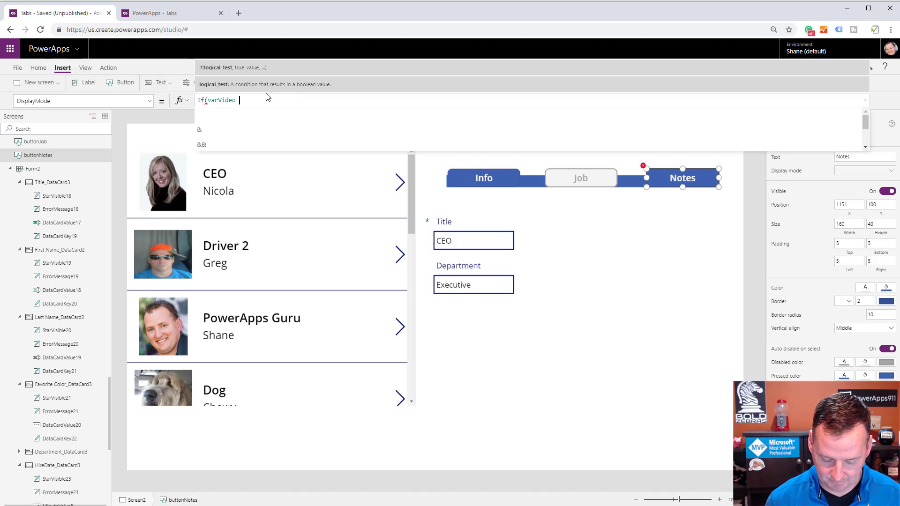
text(= "Not)
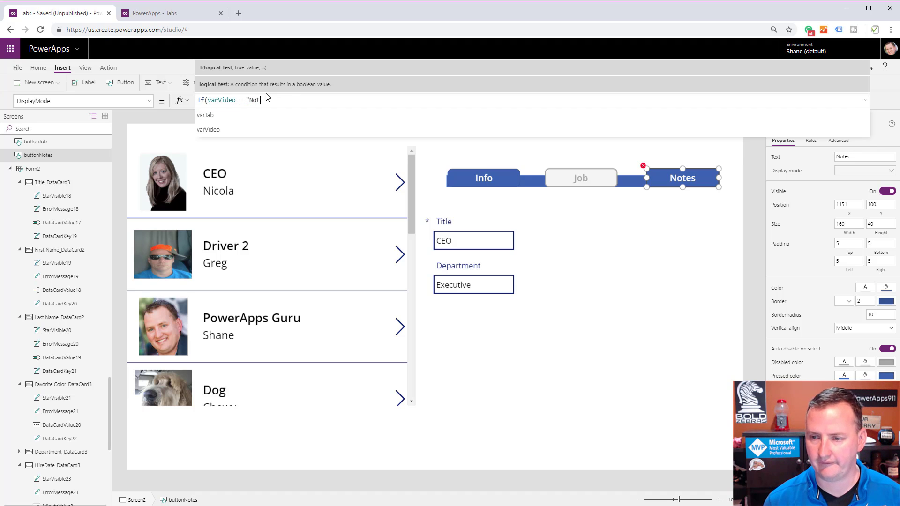
text(es", disply)
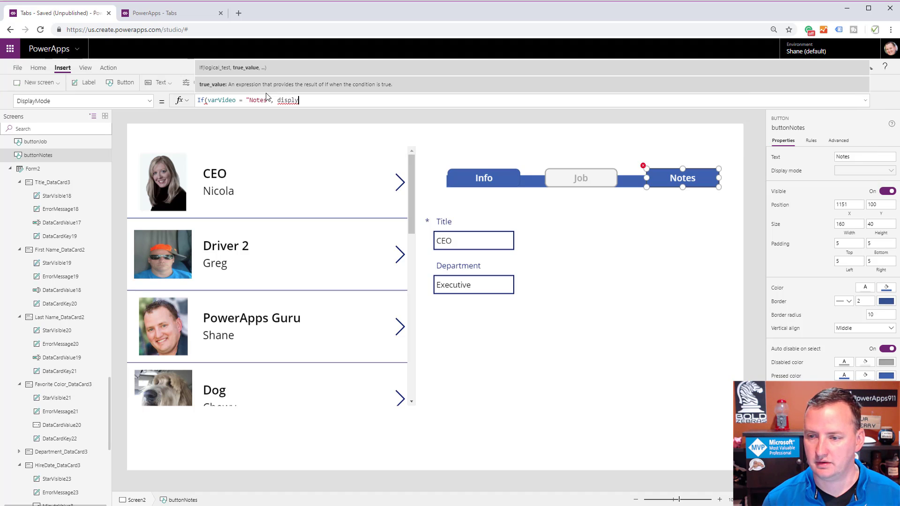
Complete the Notes button's If formula with DisplayMode.Disabled as the true result and Edit as the else result.
key(Tab)
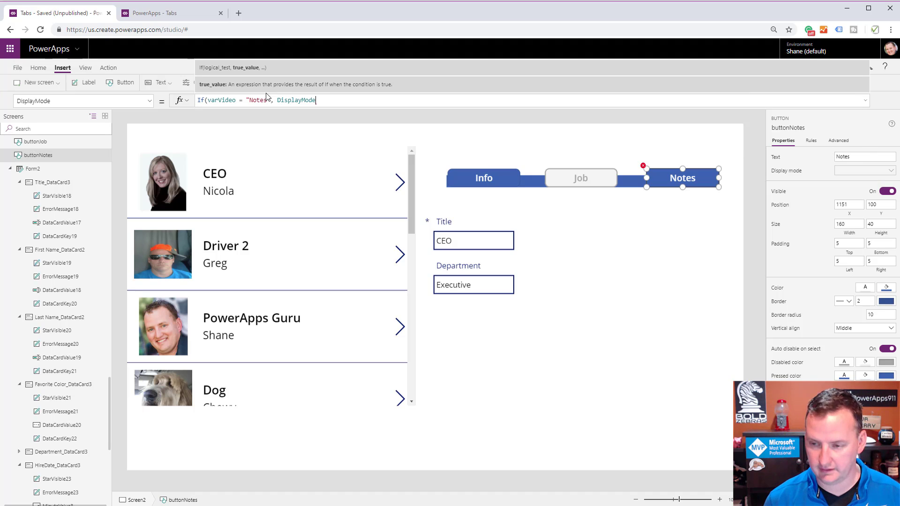
text(.d)
key(Tab)
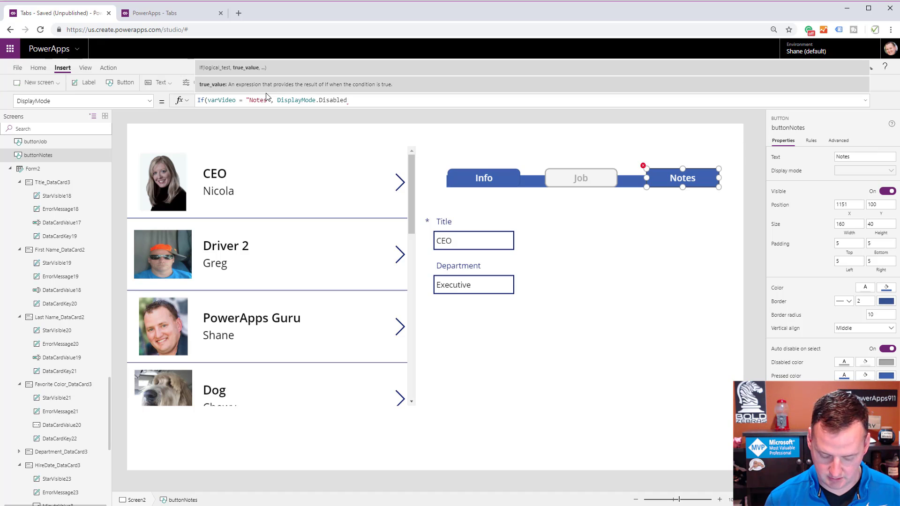
text(, e)
key(Tab)
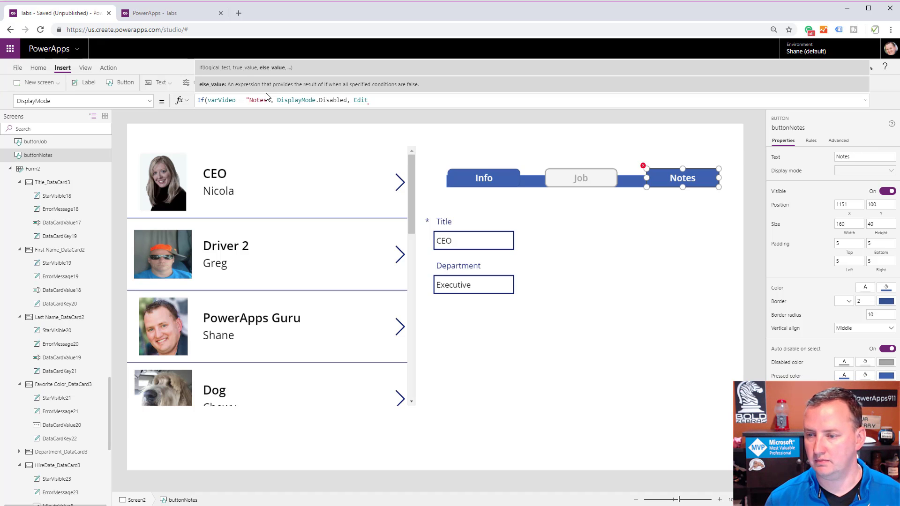
text())
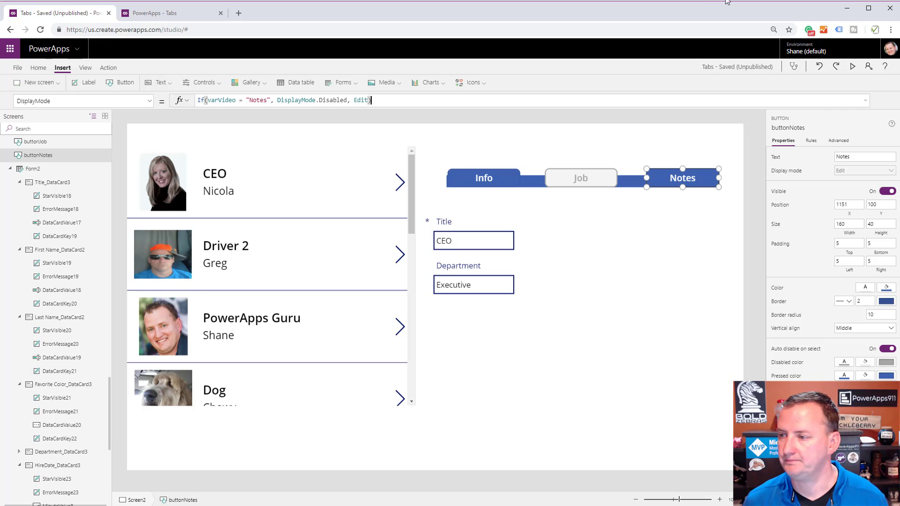
Preview the app, try the Notes tab, and return to editing.
click(852, 66)
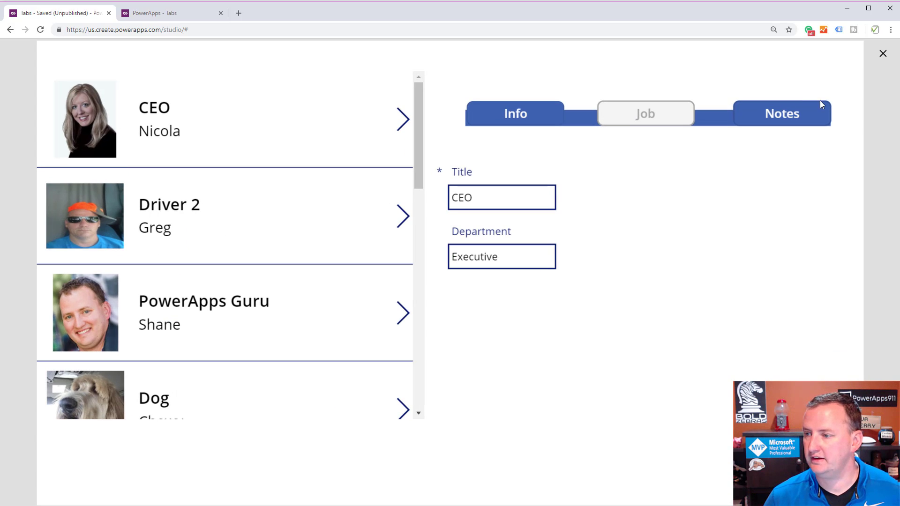
click(809, 113)
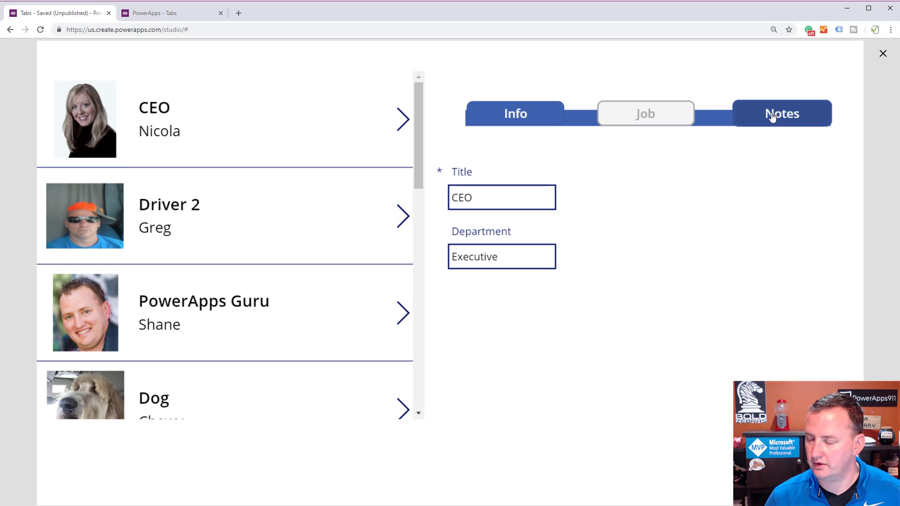
key(Escape)
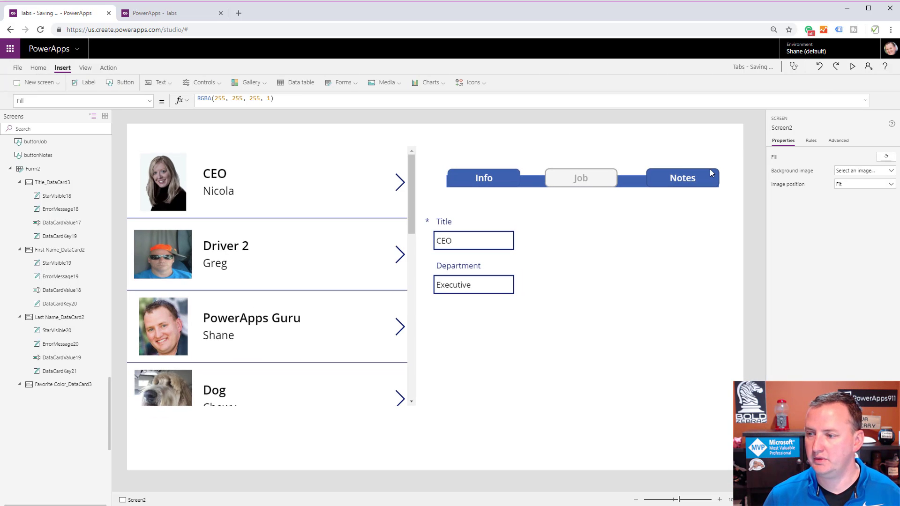
Open the Notes button's OnSelect formula and clear its contents.
click(707, 171)
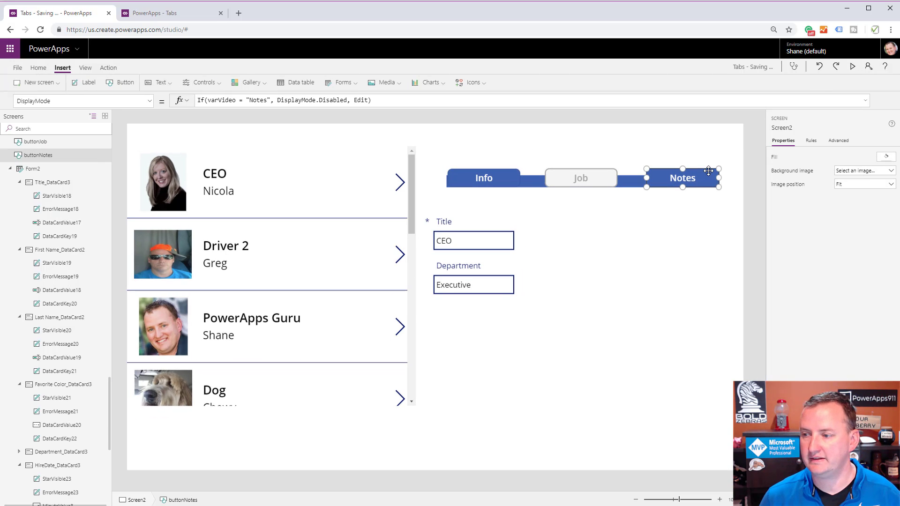
click(149, 101)
scroll(77, 217, down, 2)
scroll(77, 218, down, 4)
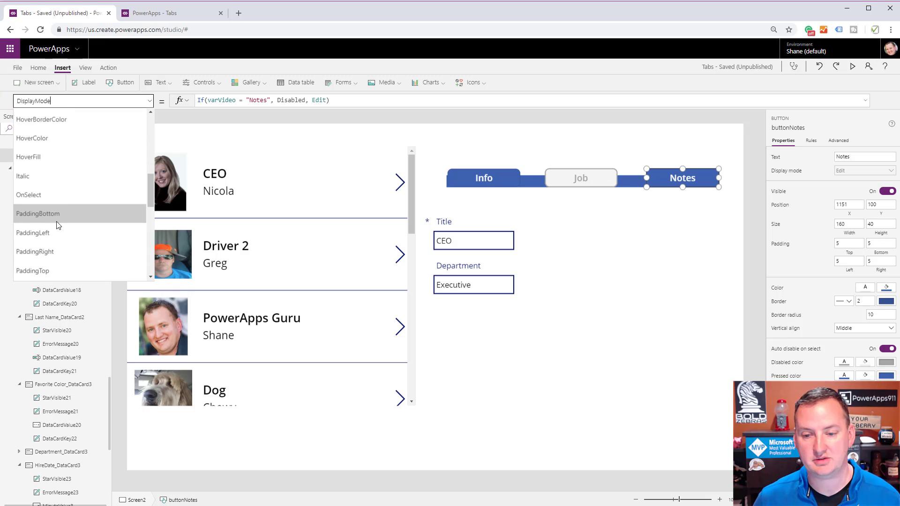
scroll(52, 192, up, 2)
click(51, 195)
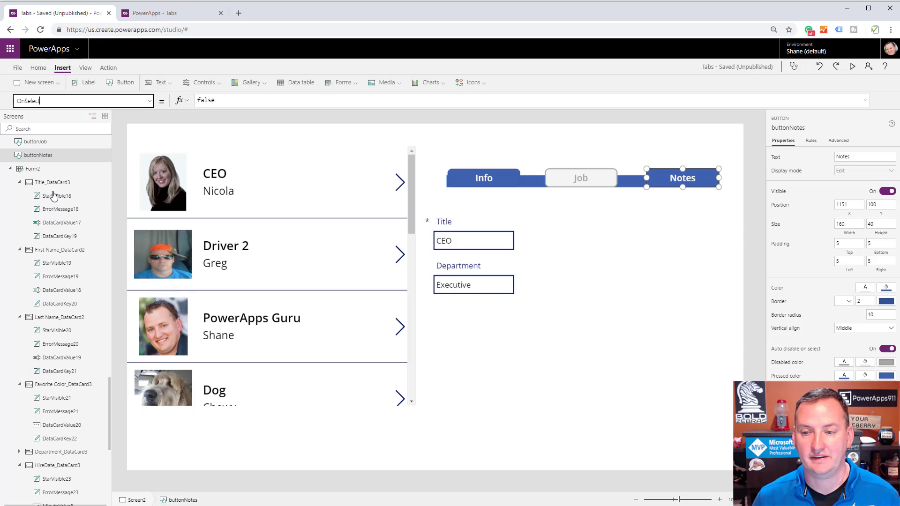
double_click(305, 98)
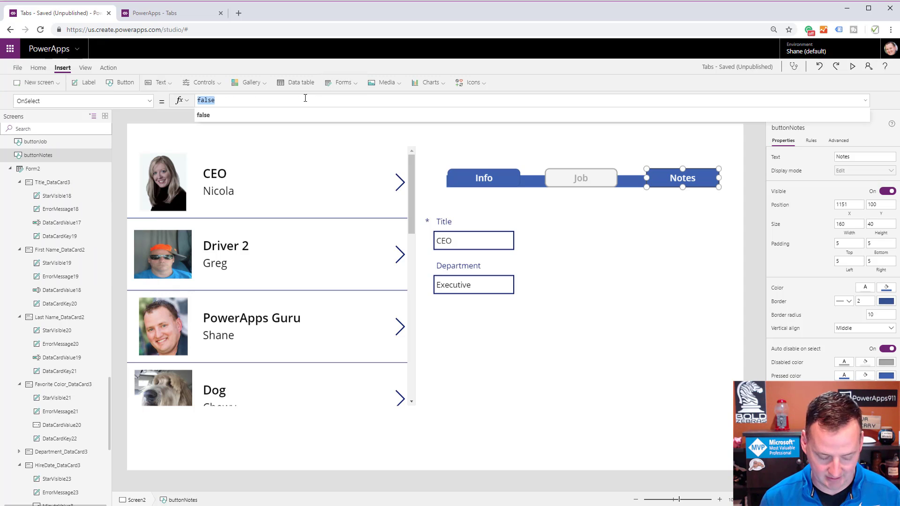
text(Swt)
key(BackSpace)
key(BackSpace)
key(BackSpace)
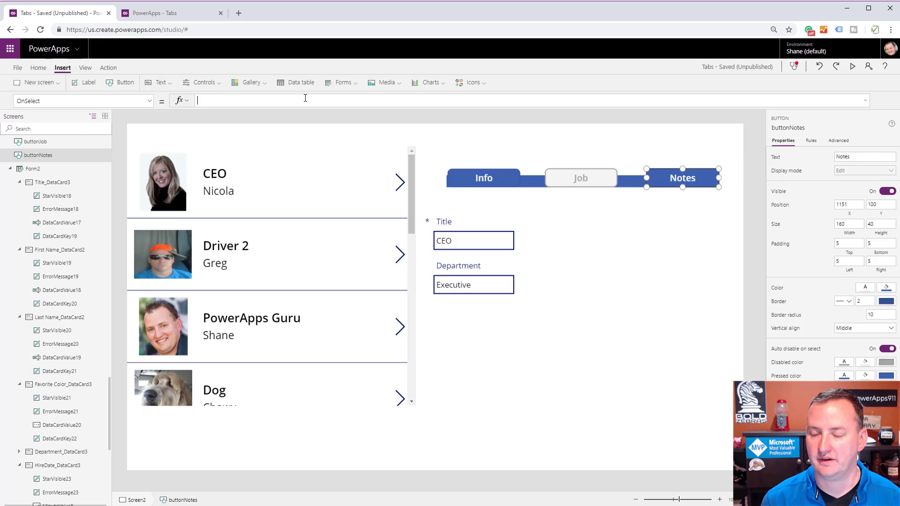
Enter Set(varVideo, "Notes") as the Notes button's OnSelect formula.
text(Set(v)
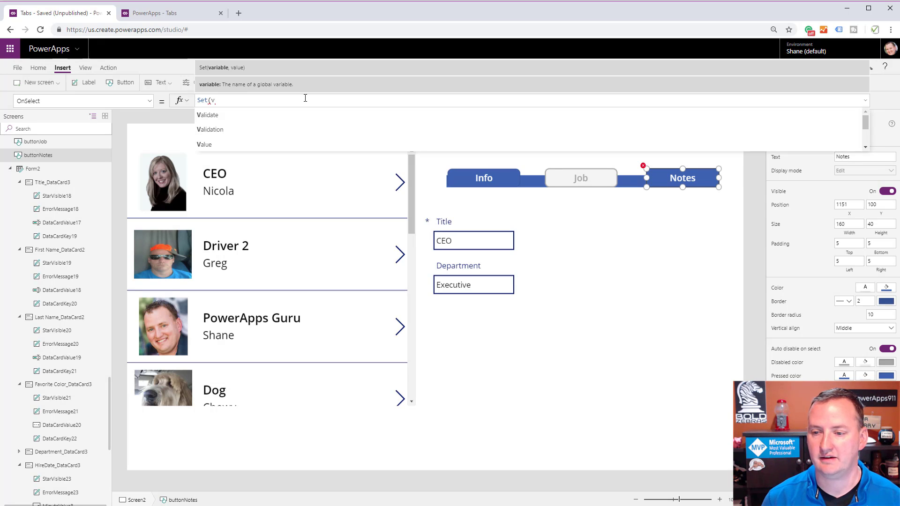
text(ar)
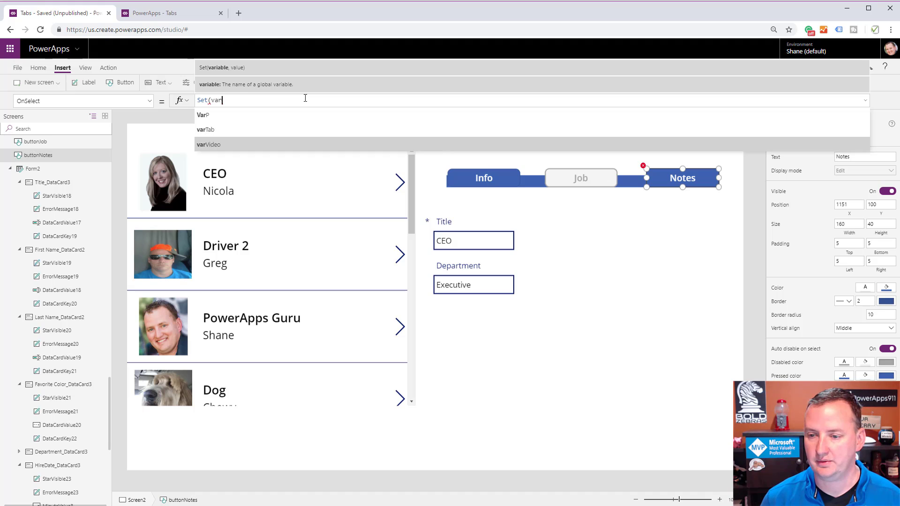
key(Tab)
text(, )
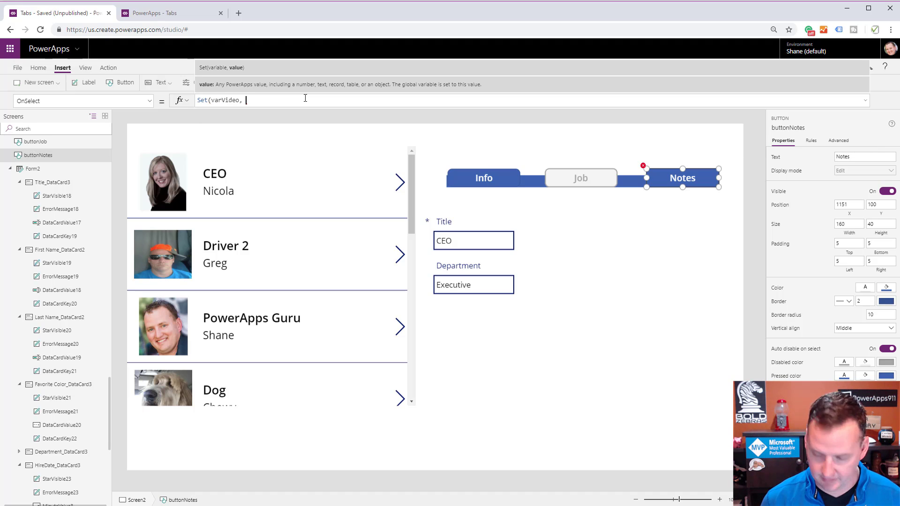
text("NOts)
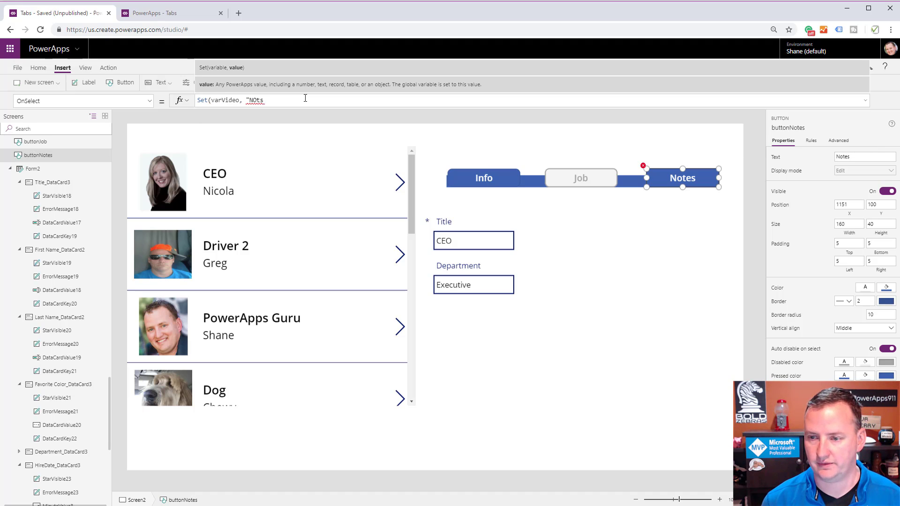
text("))
key(BackSpace)
key(BackSpace)
key(BackSpace)
key(BackSpace)
key(BackSpace)
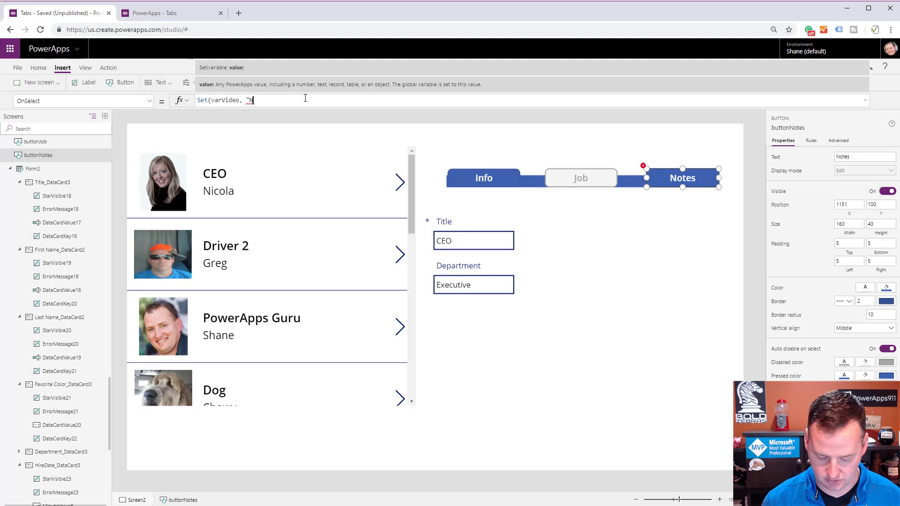
text(otes"))
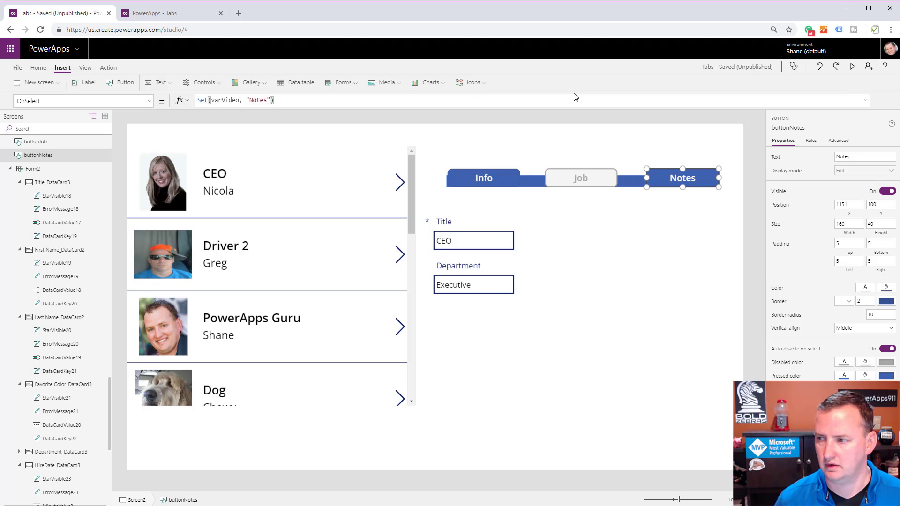
Preview the app, switch between the Notes, Job and Info tabs to test them, and return to editing.
click(852, 66)
click(767, 121)
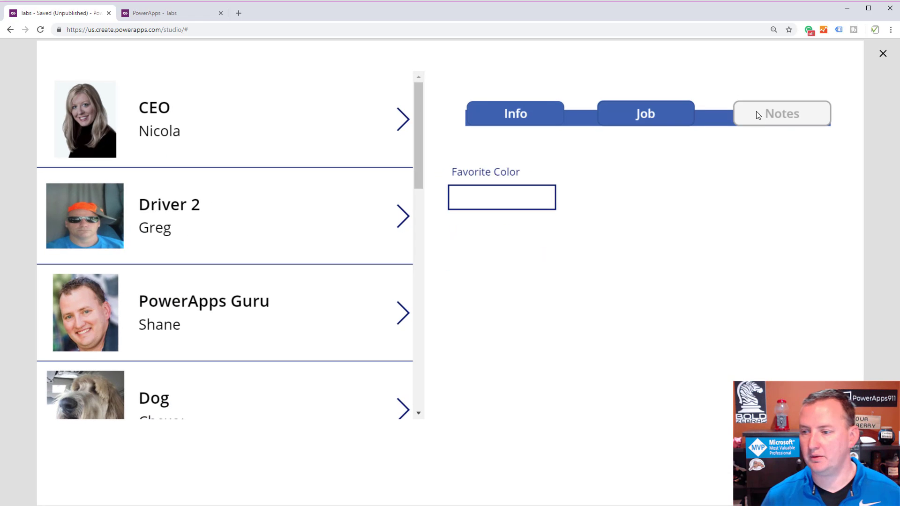
click(655, 114)
click(513, 114)
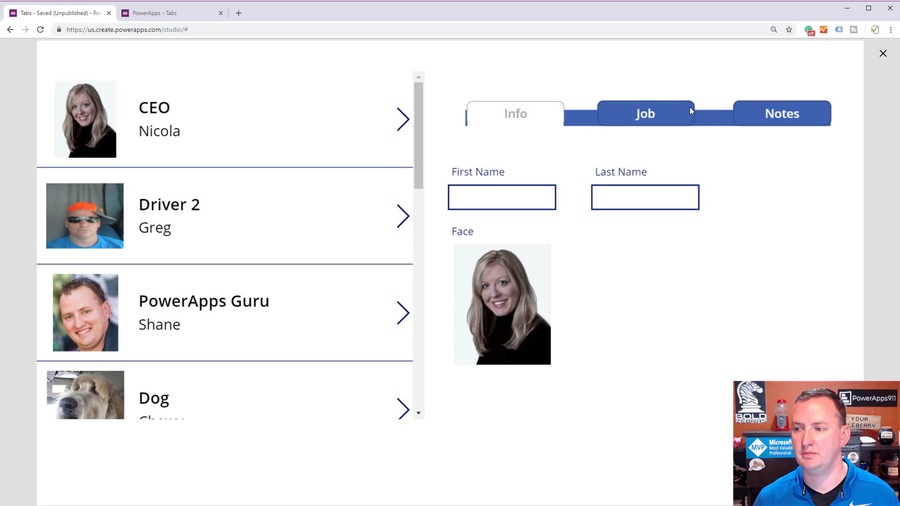
click(687, 111)
click(767, 111)
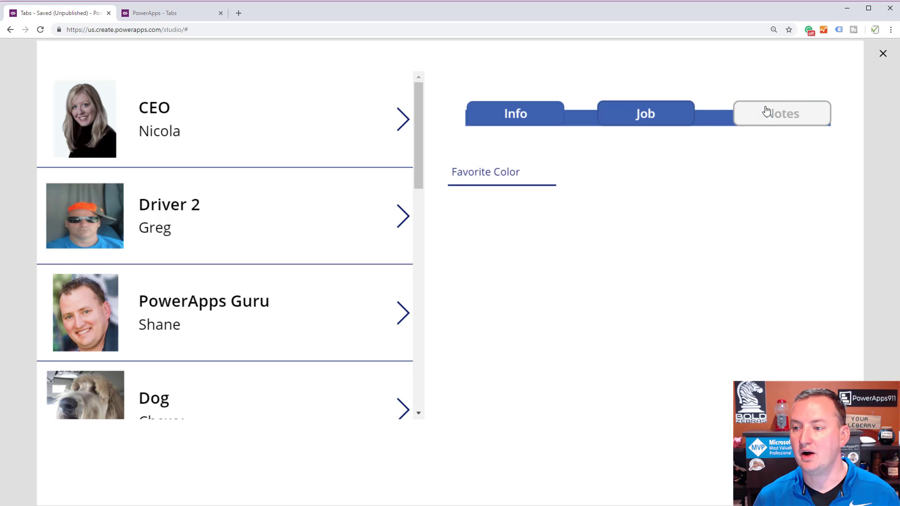
click(882, 52)
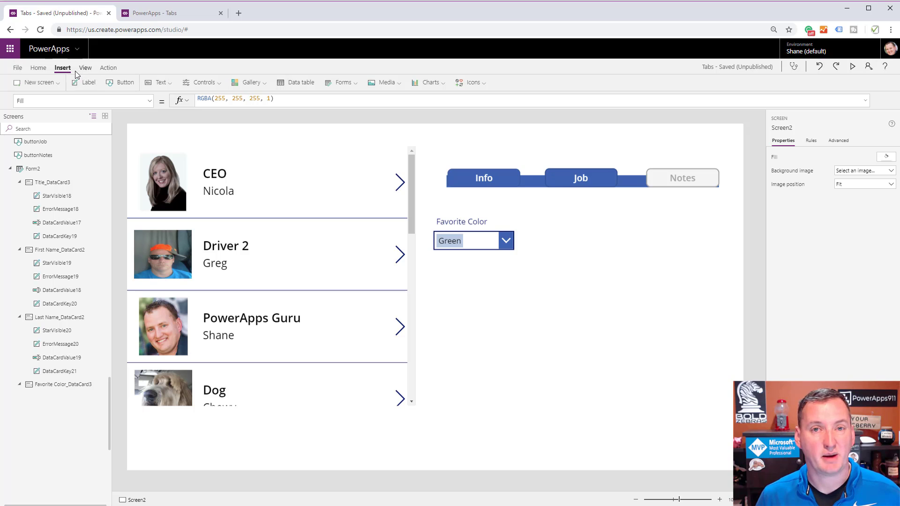
Insert a Save icon and place it above the Notes button at about X 1247, Y 0.
click(470, 84)
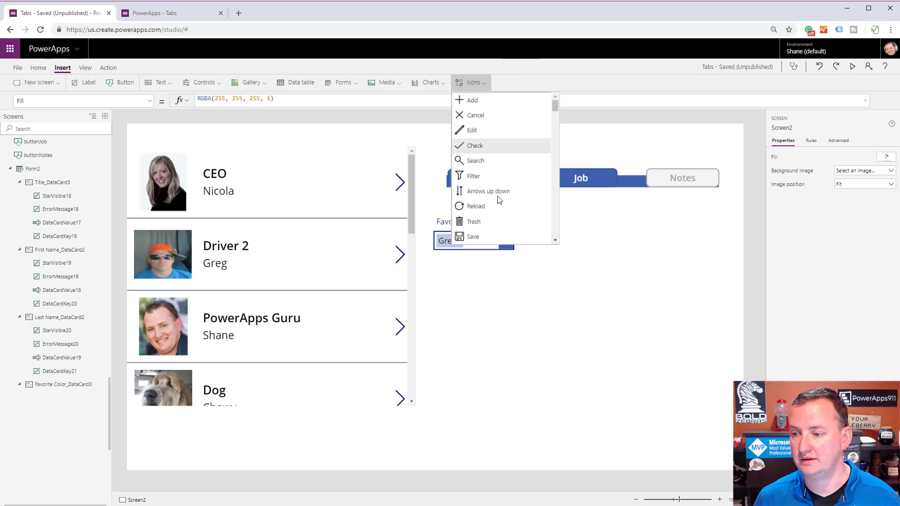
click(482, 237)
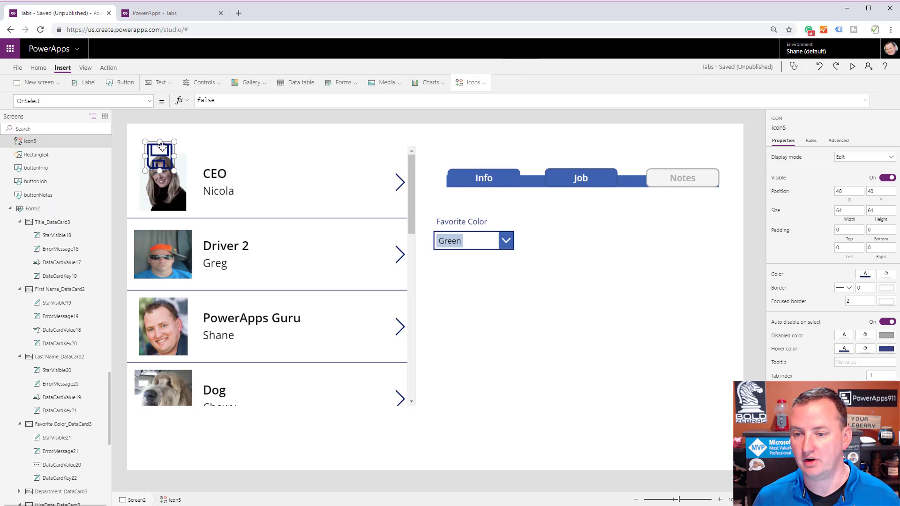
drag(729, 125, 716, 126)
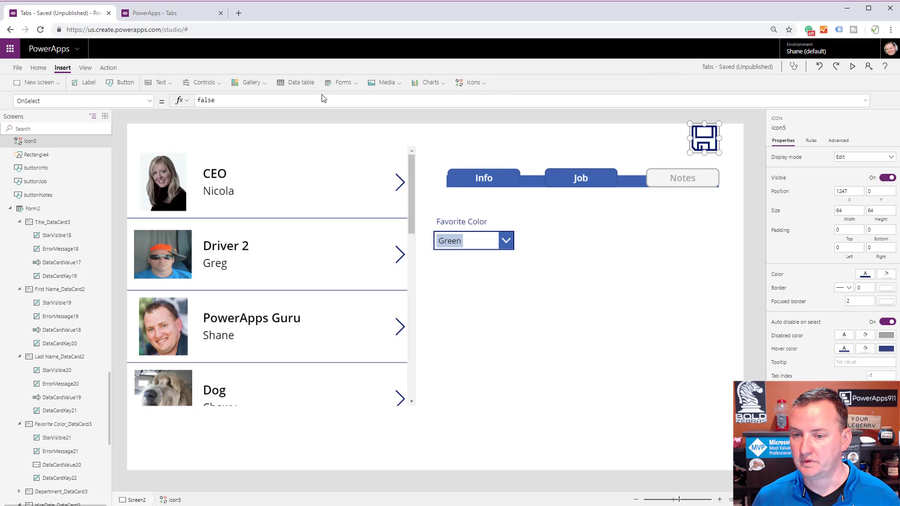
Set the Save icon's OnSelect formula to SubmitForm(Form2).
click(278, 102)
text(SubmitForm()
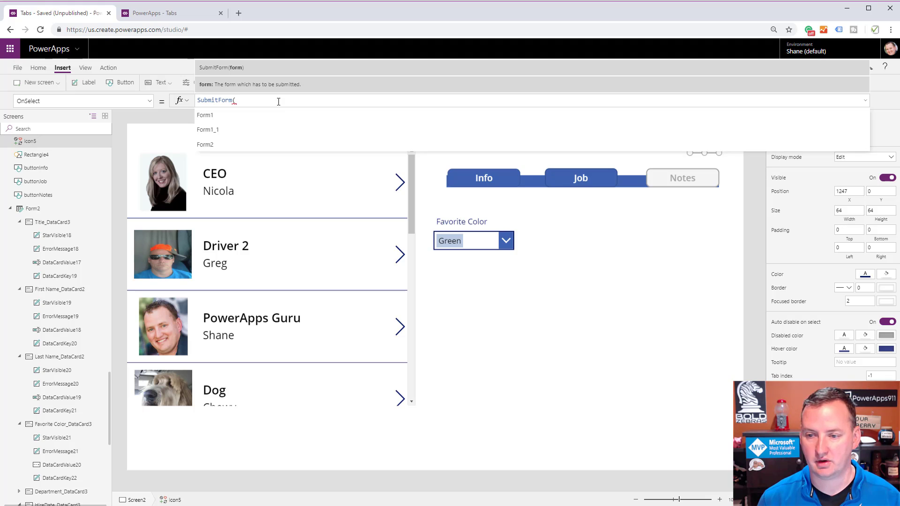
key(Down)
key(Down)
key(Down)
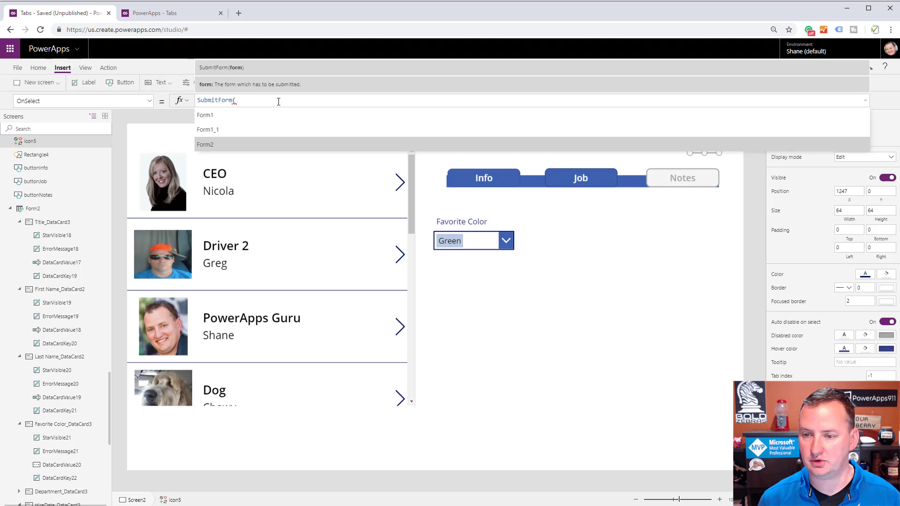
key(Up)
key(Down)
key(Tab)
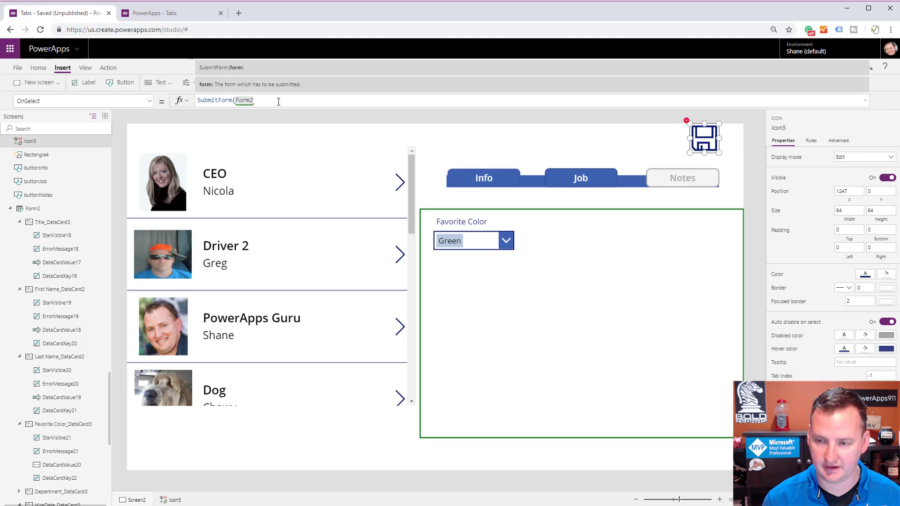
text())
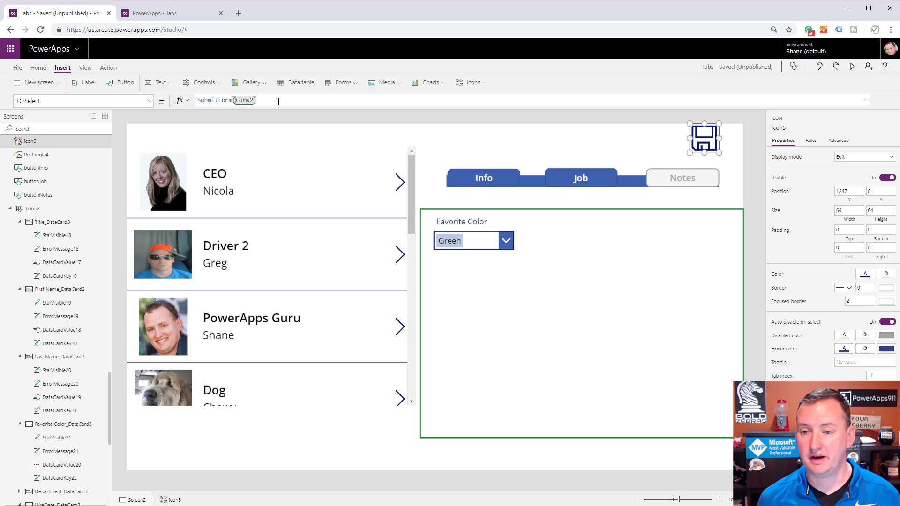
Insert an Add icon and place it beside the Save icon at about X 1134, Y 0.
click(474, 84)
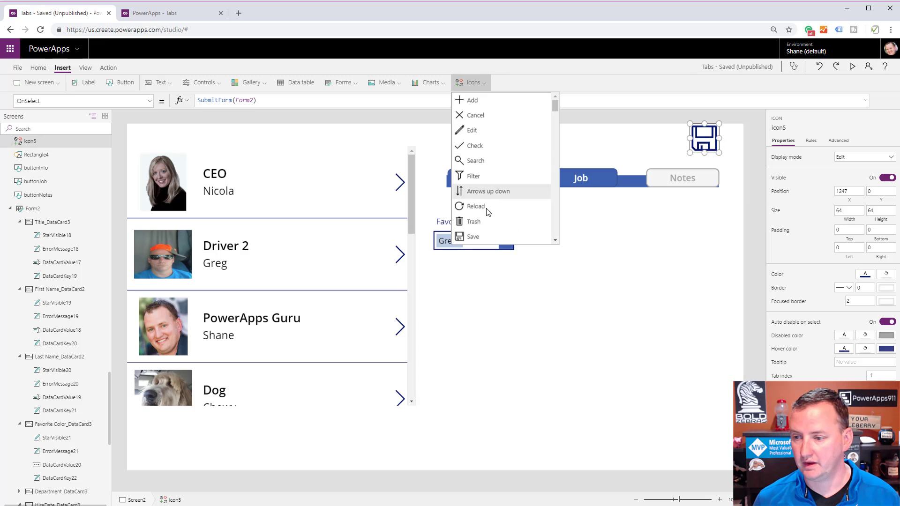
scroll(487, 201, down, 2)
scroll(491, 197, down, 3)
scroll(490, 194, up, 5)
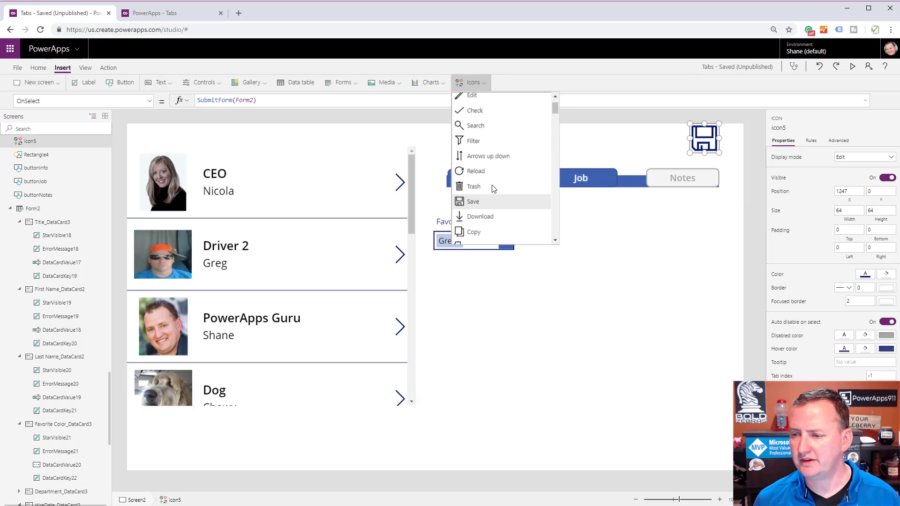
click(478, 100)
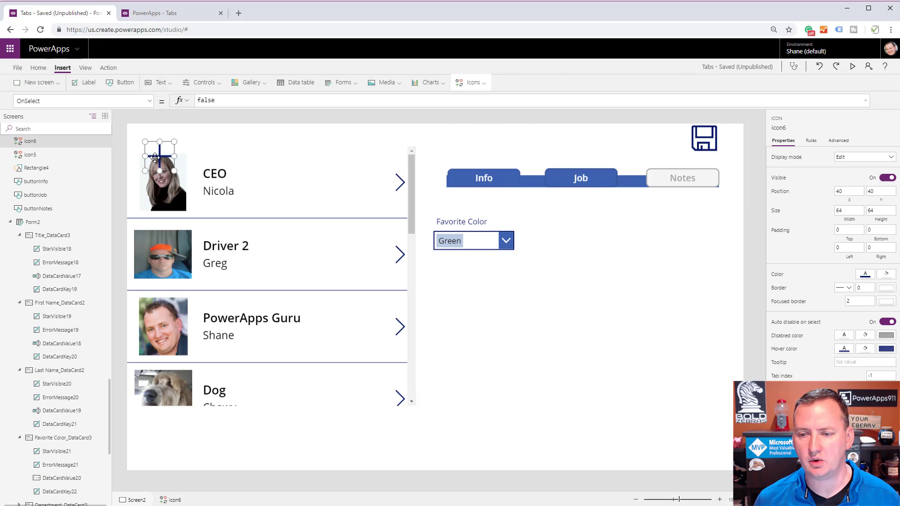
drag(509, 159, 653, 139)
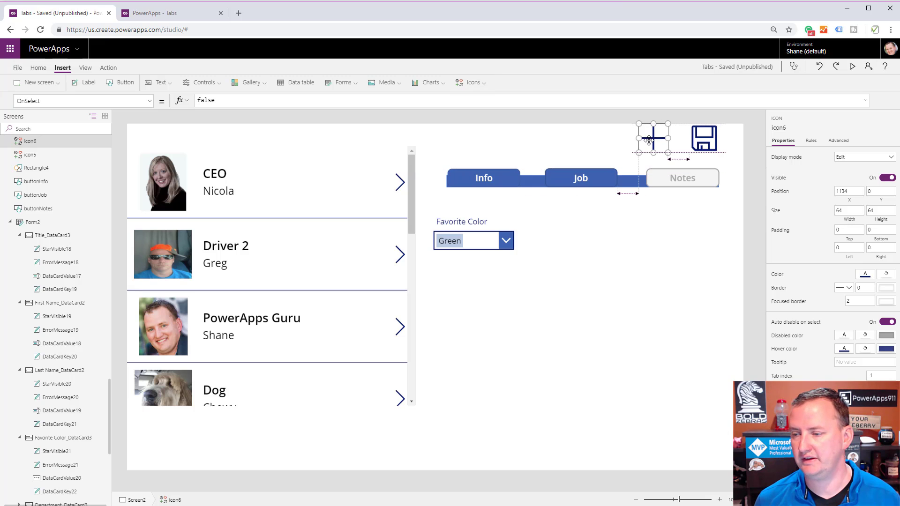
Set the Add icon's OnSelect formula to NewForm(Form2).
click(253, 102)
text(NewForm()
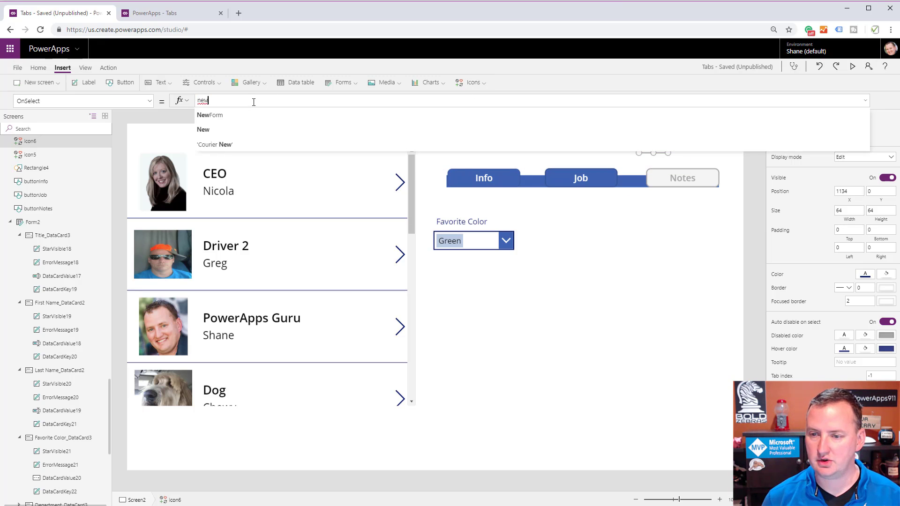
text(Form2)
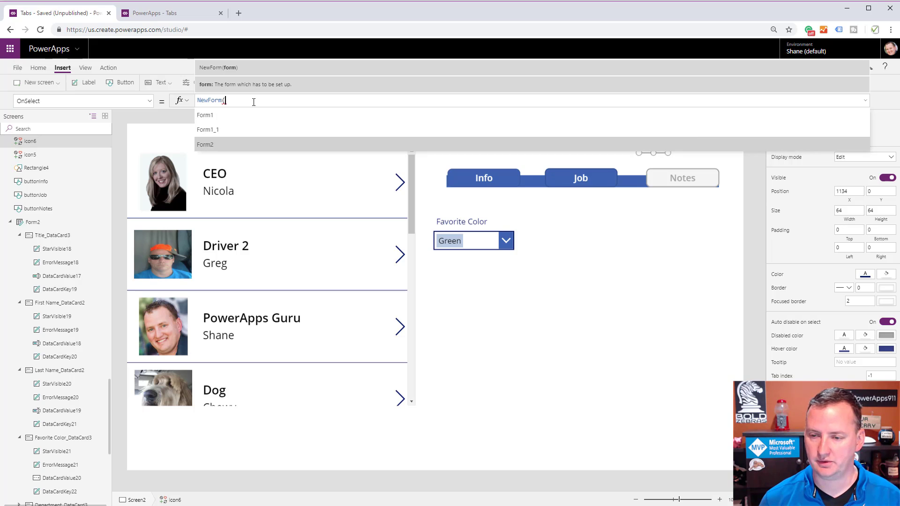
text())
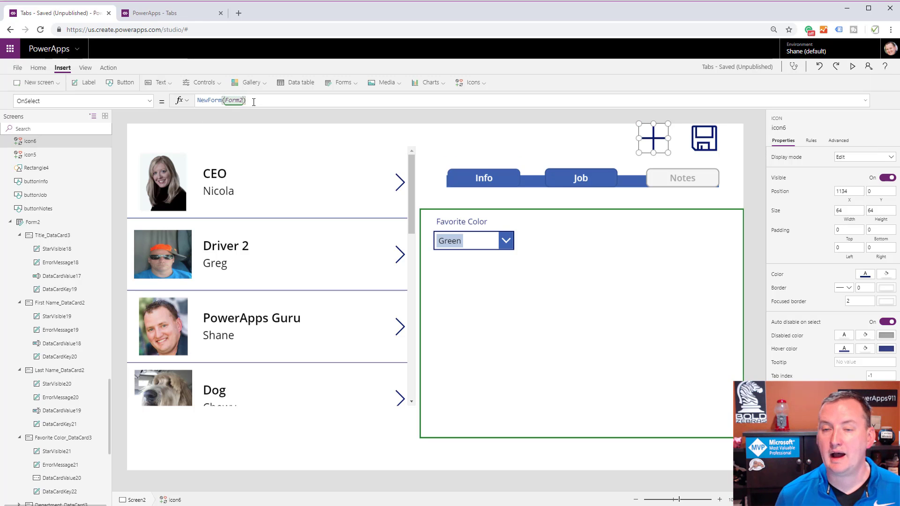